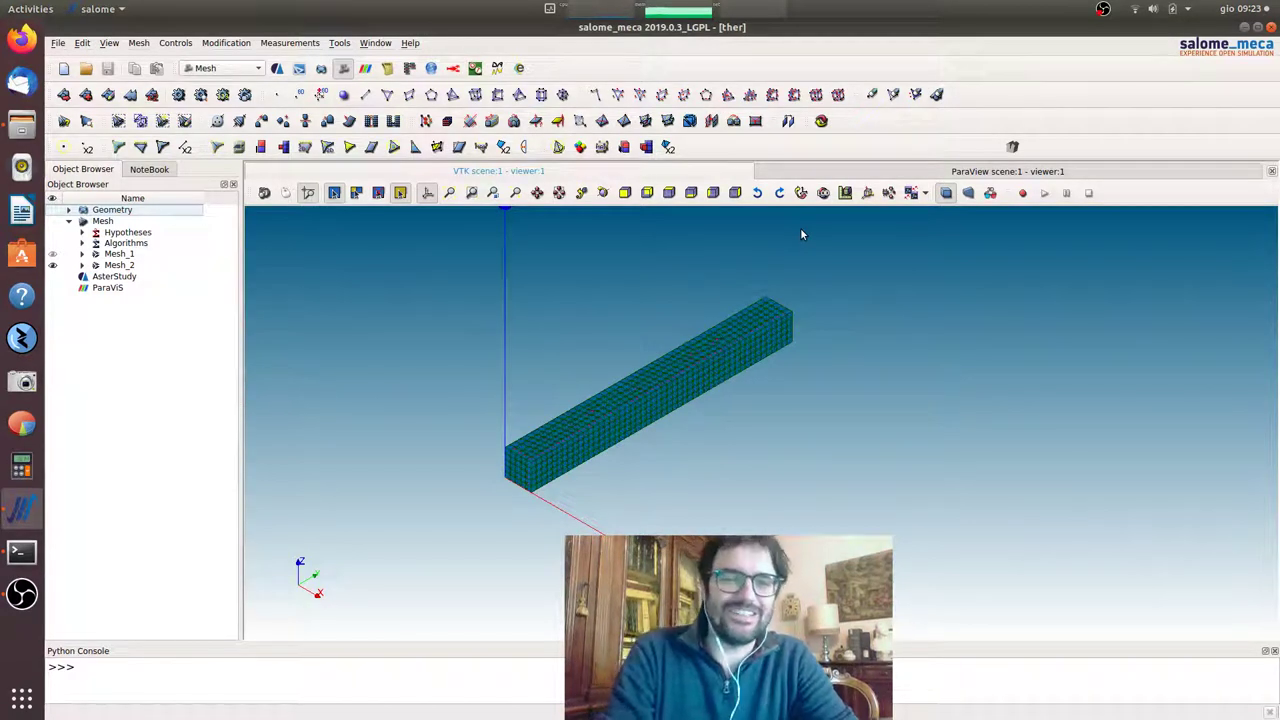
click(93, 265)
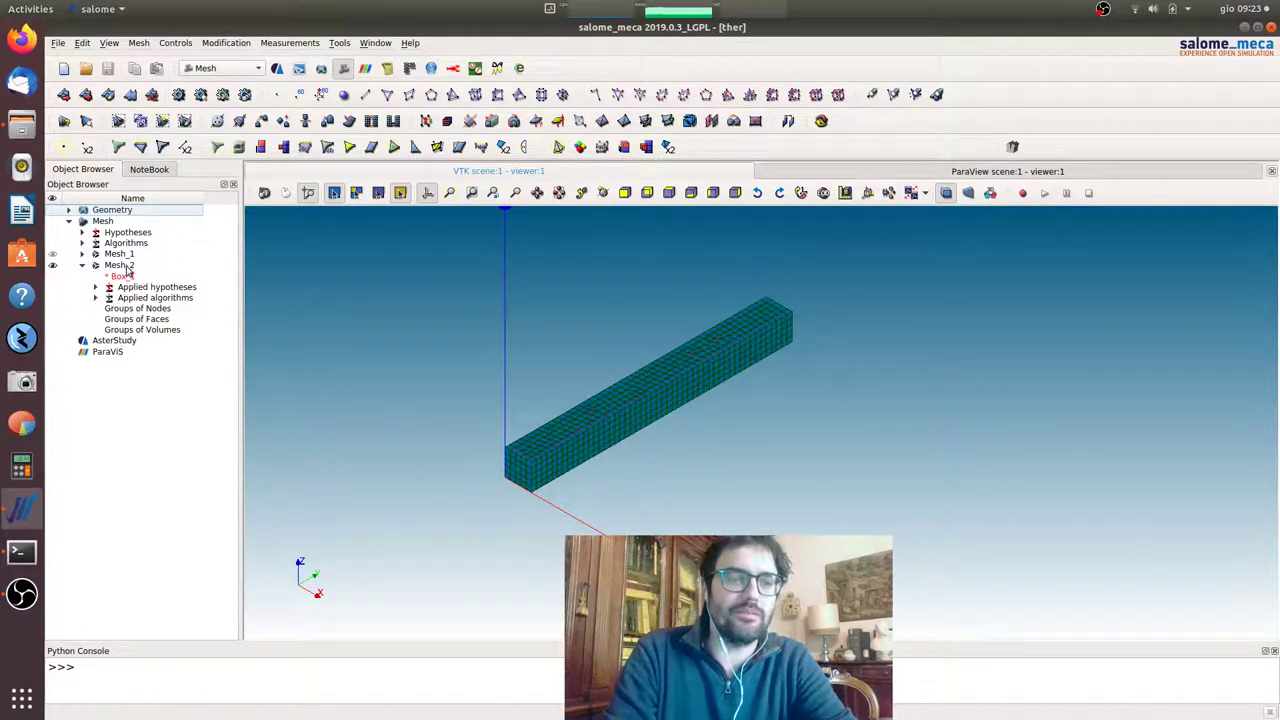
click(118, 265)
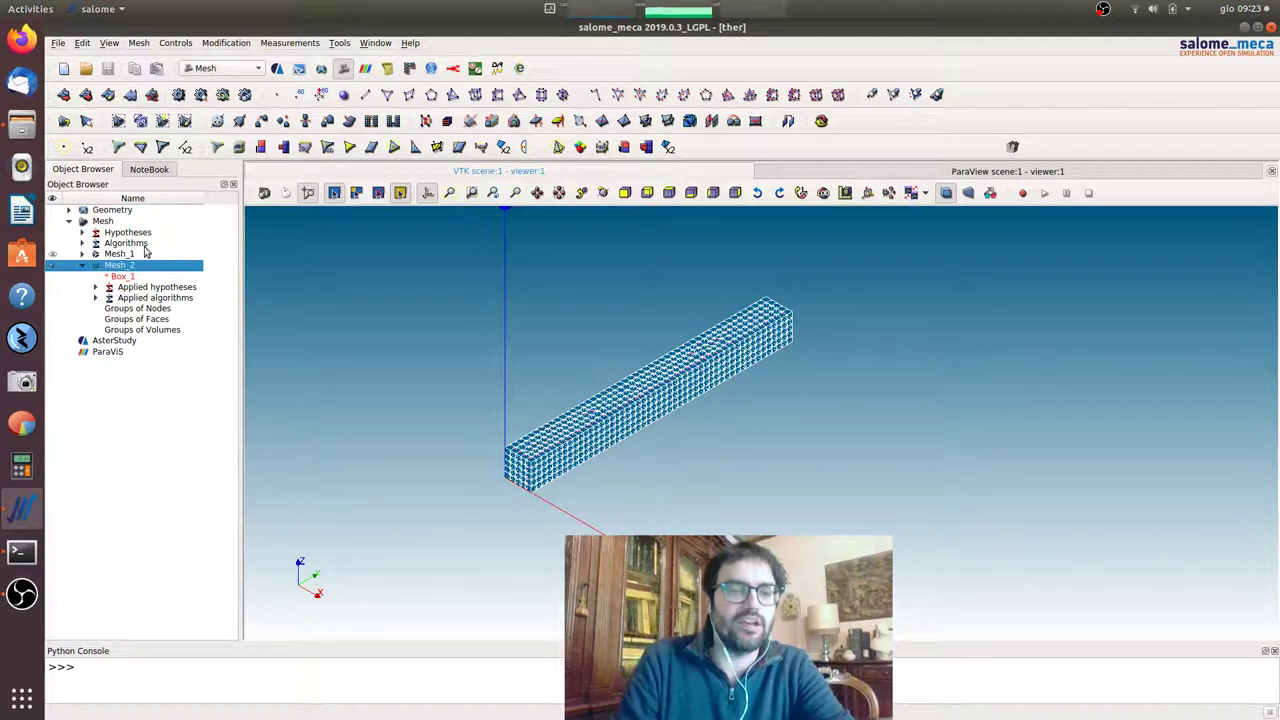
right_click(130, 266)
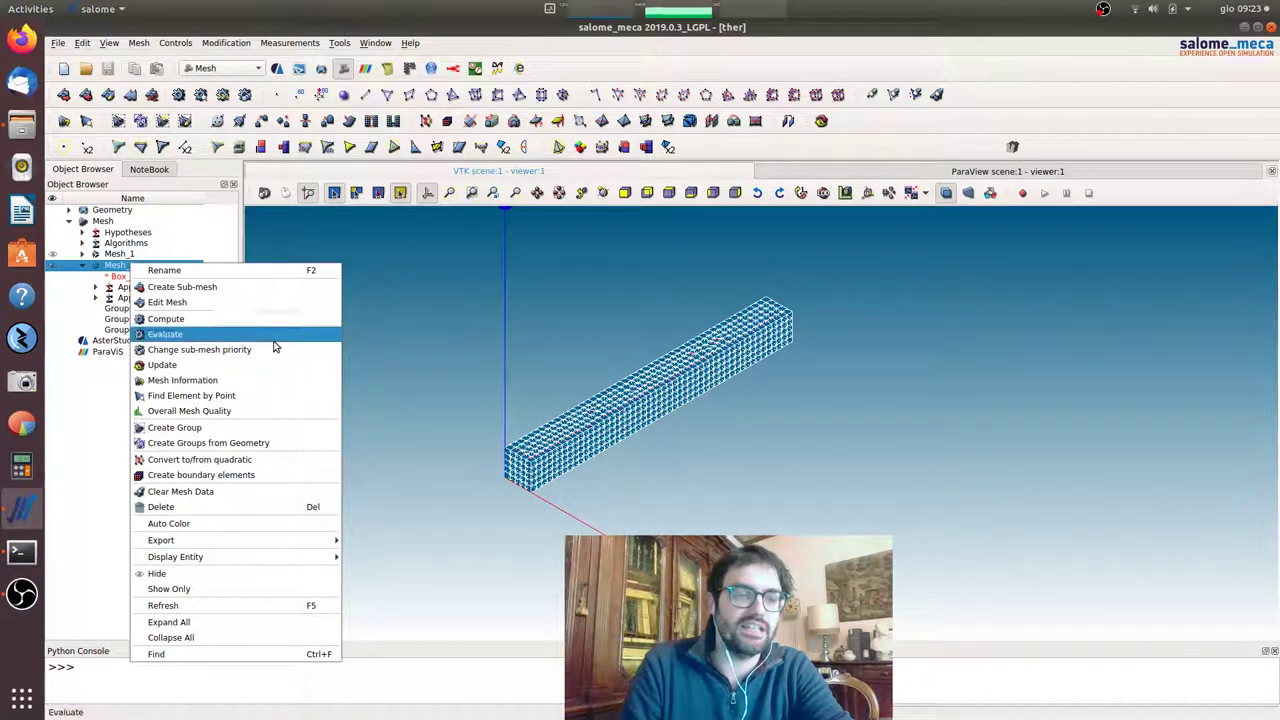
click(298, 429)
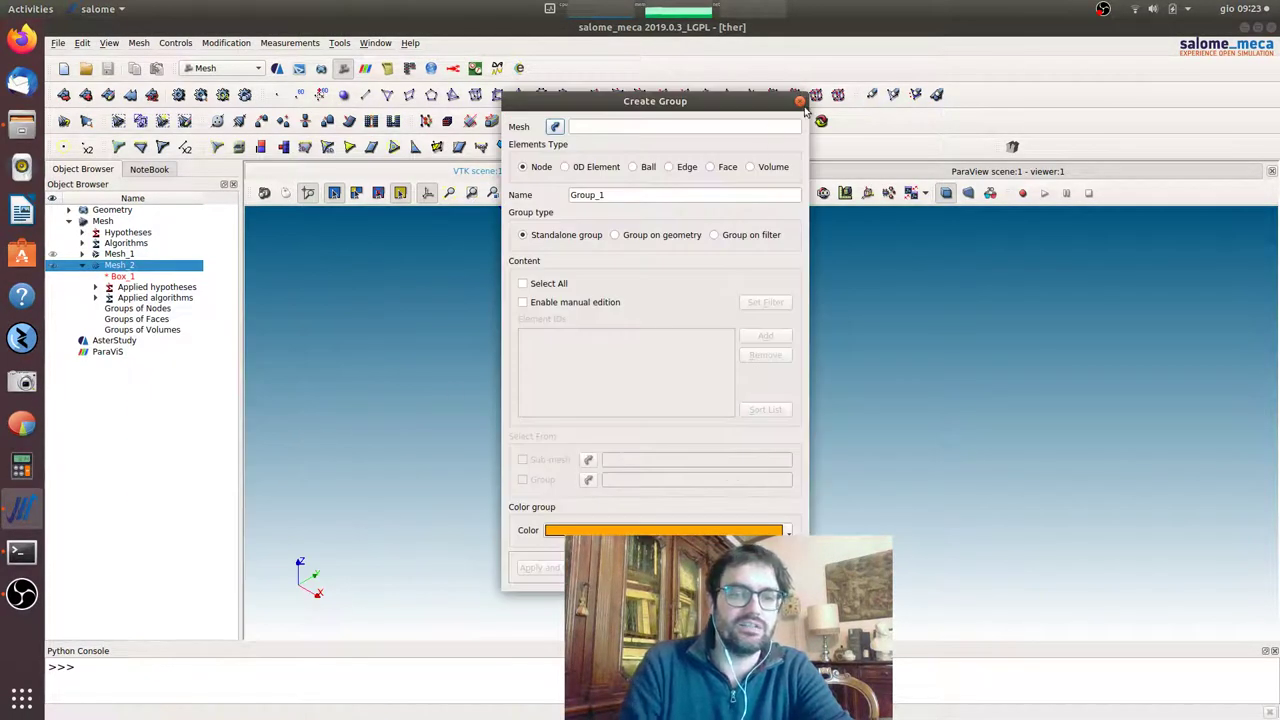
key(Escape)
Step: Create element groups and node groups on Mesh_2 from the Box_1 geometry groups beam_th and fix
right_click(192, 266)
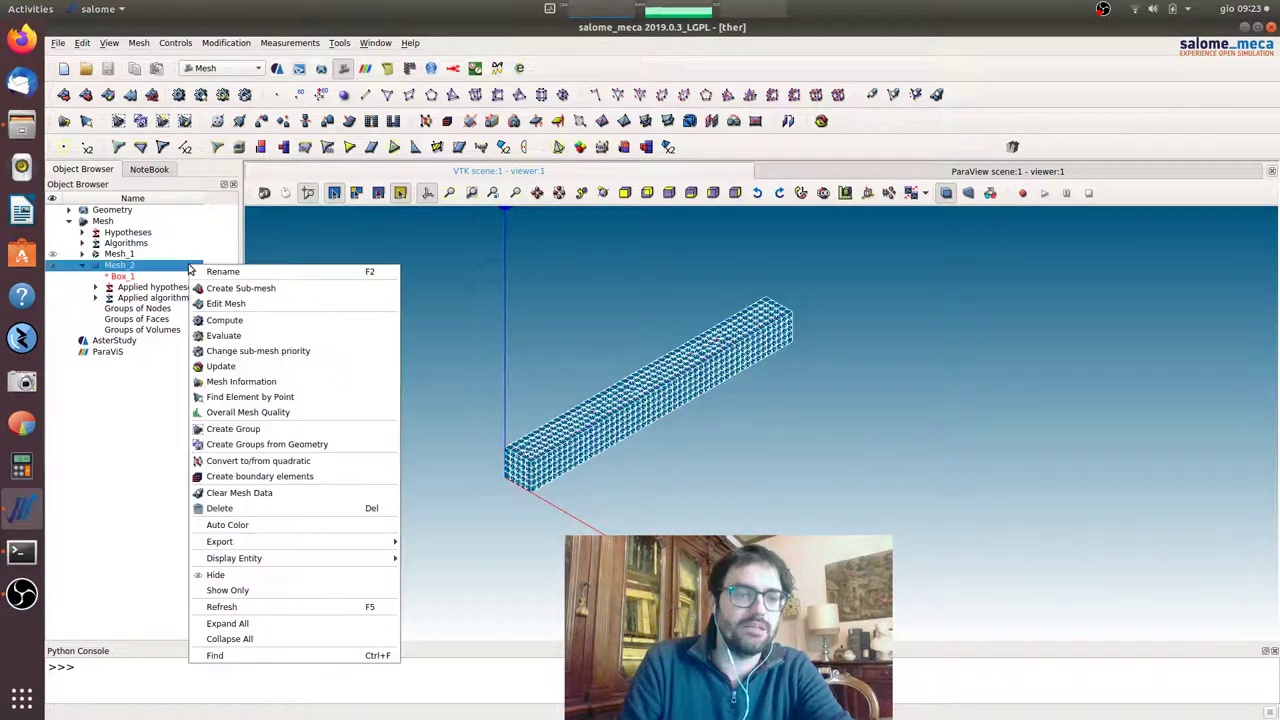
click(290, 444)
click(69, 210)
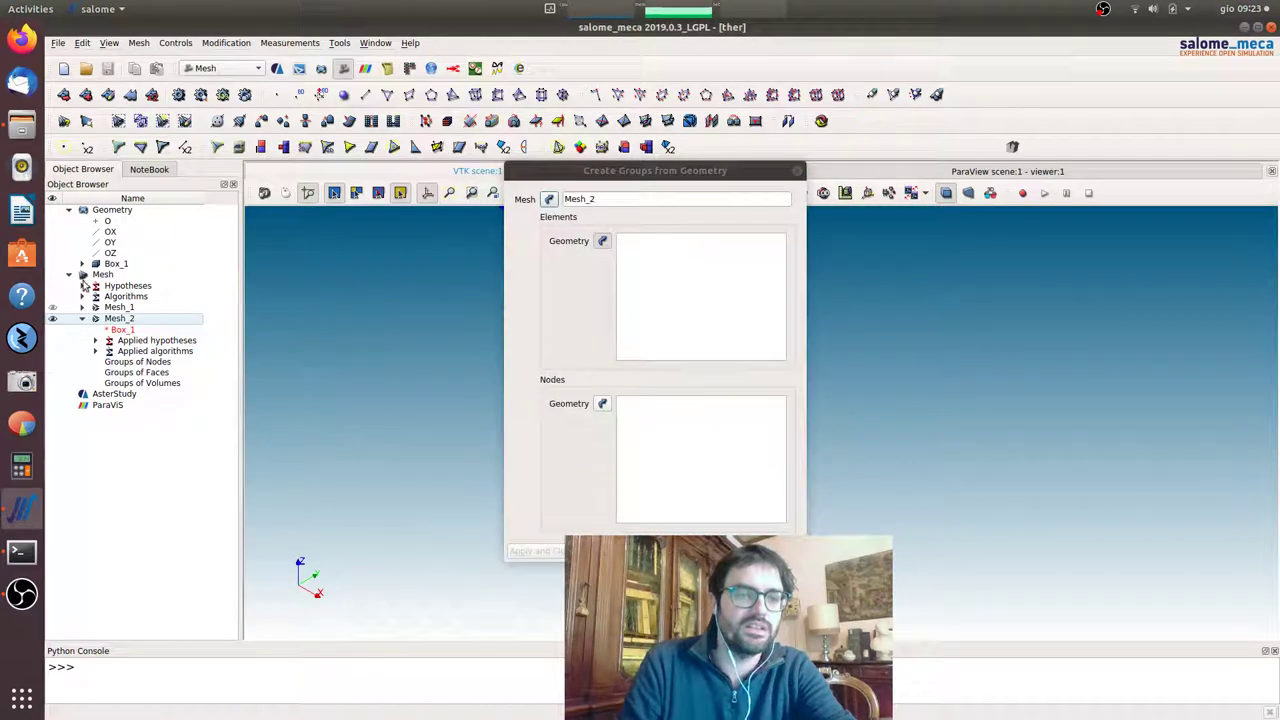
click(83, 264)
click(124, 318)
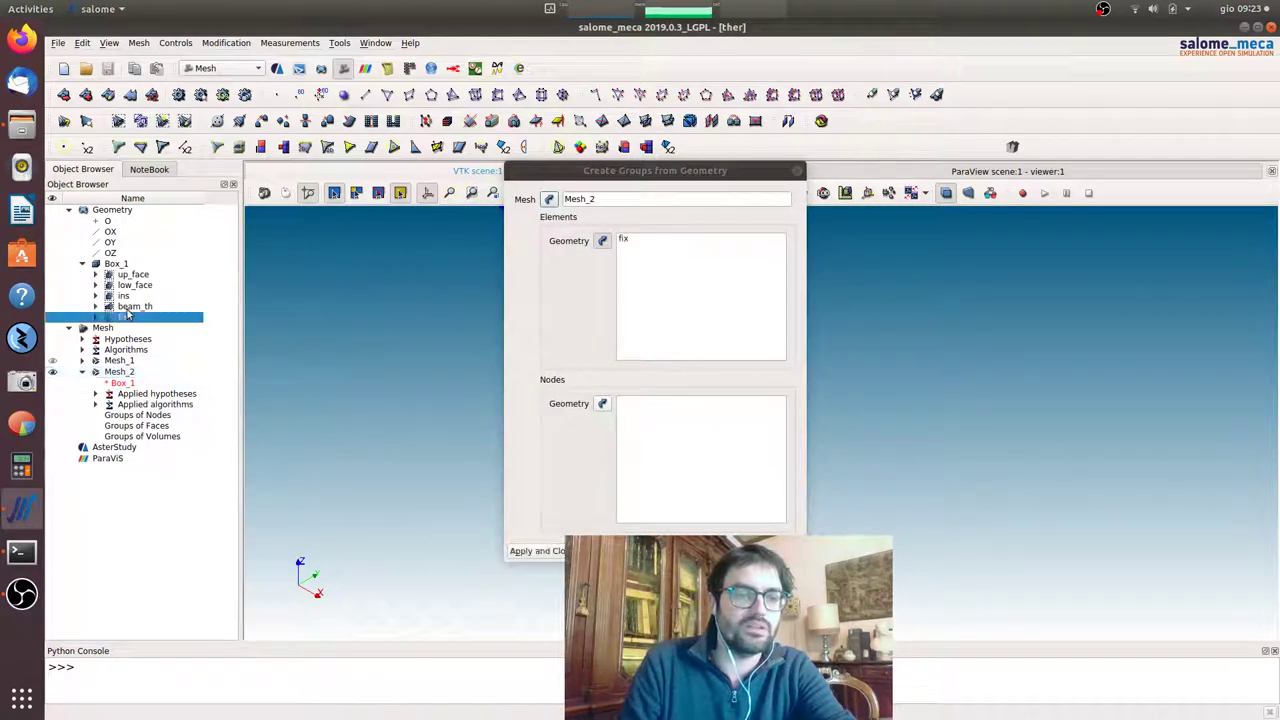
ctrl+click(130, 306)
click(602, 403)
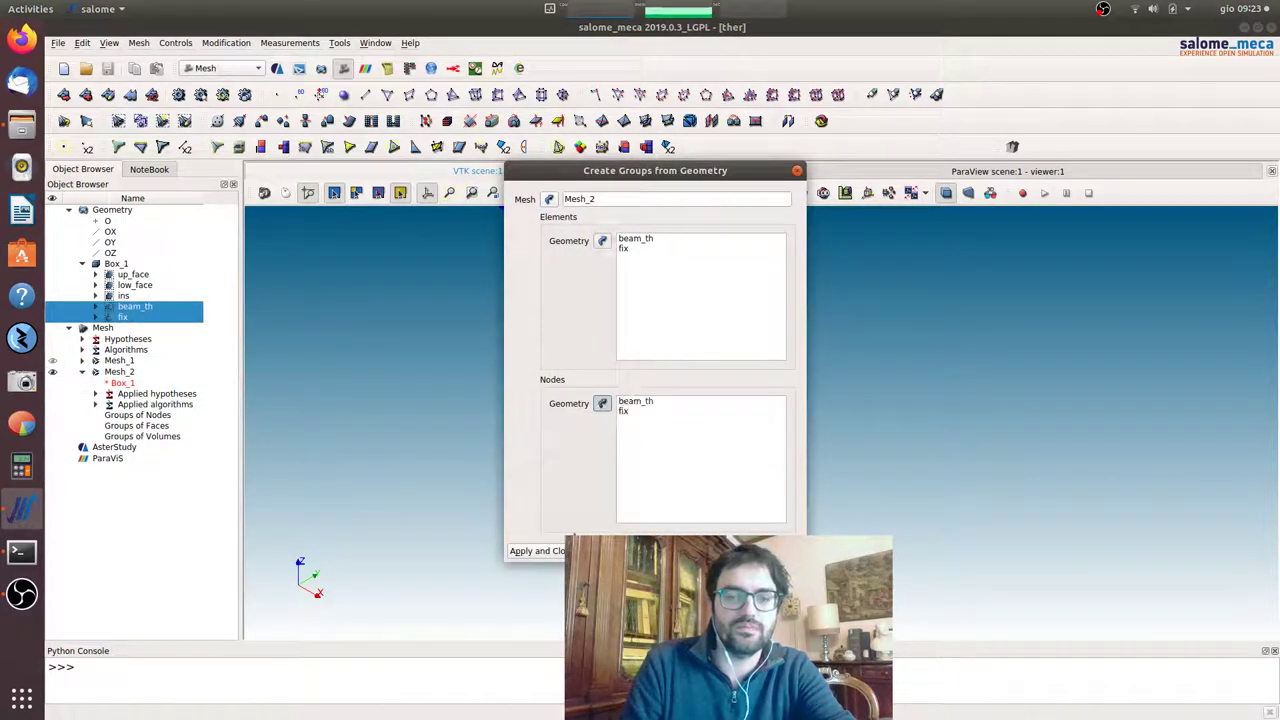
click(552, 551)
Step: Switch to AsterStudy and add an Assign finite element command to Stage_2 of the current case, with mesh0 as its mesh
click(279, 69)
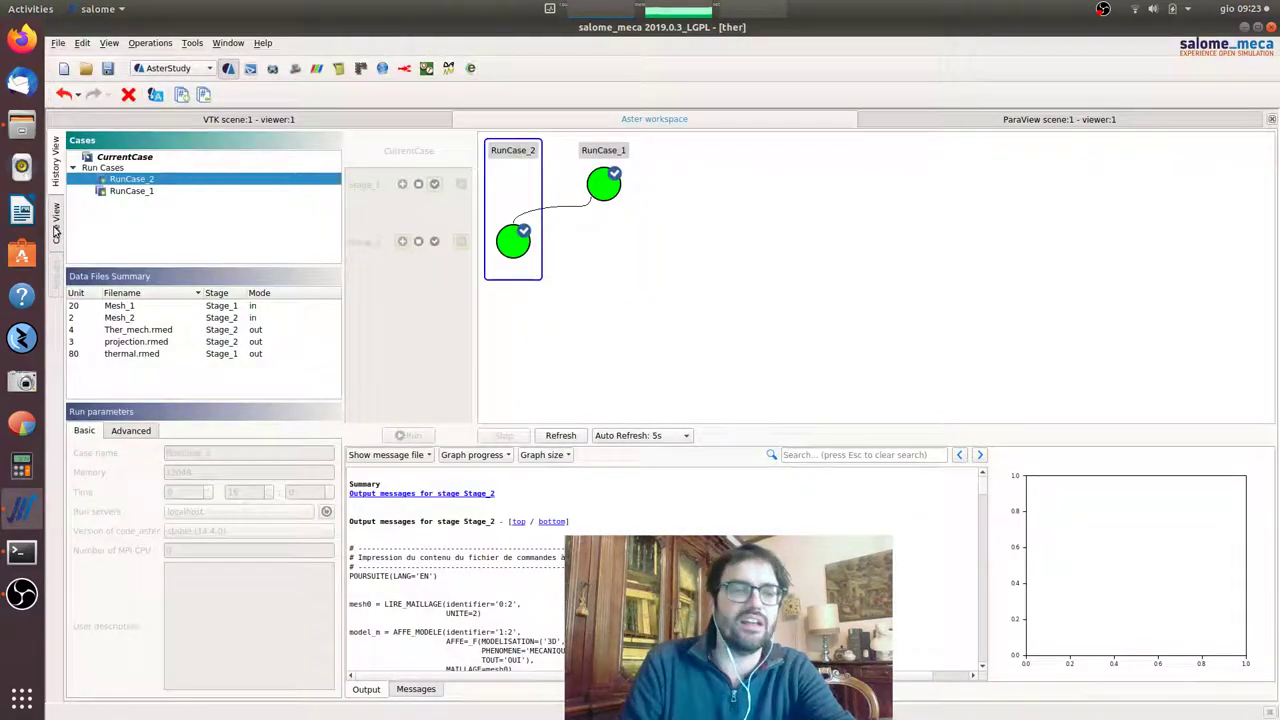
click(57, 240)
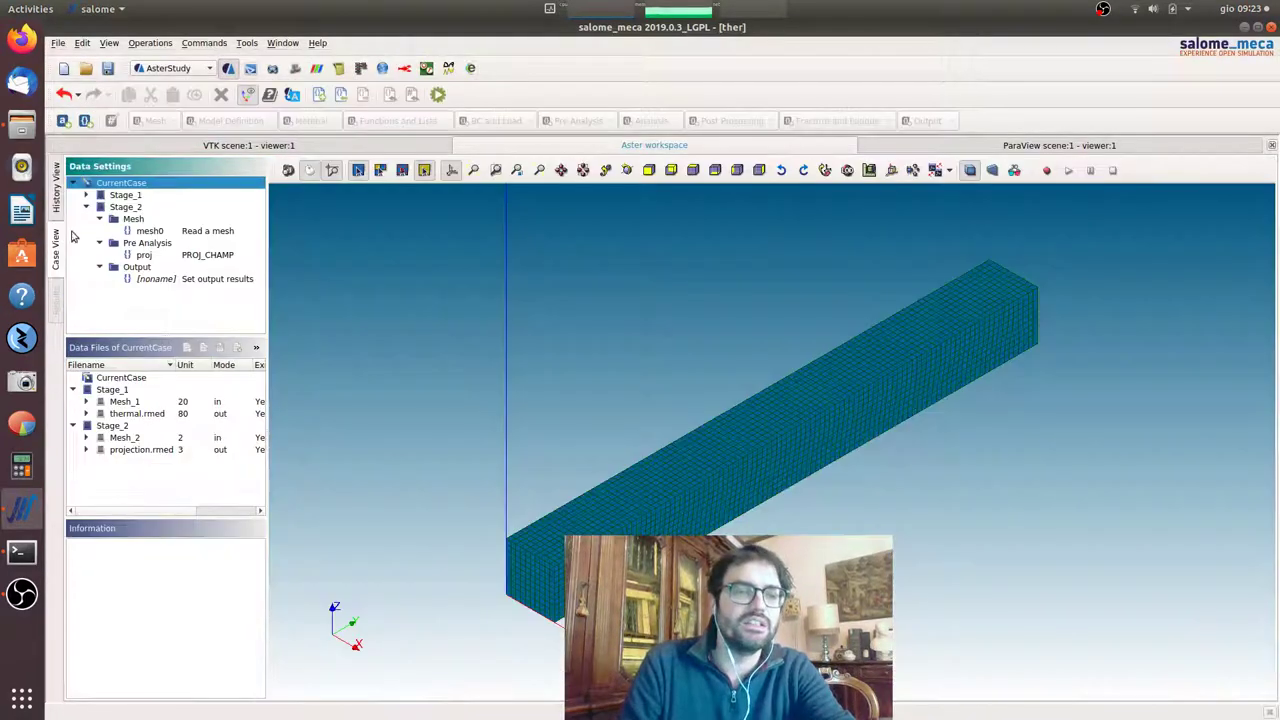
click(200, 233)
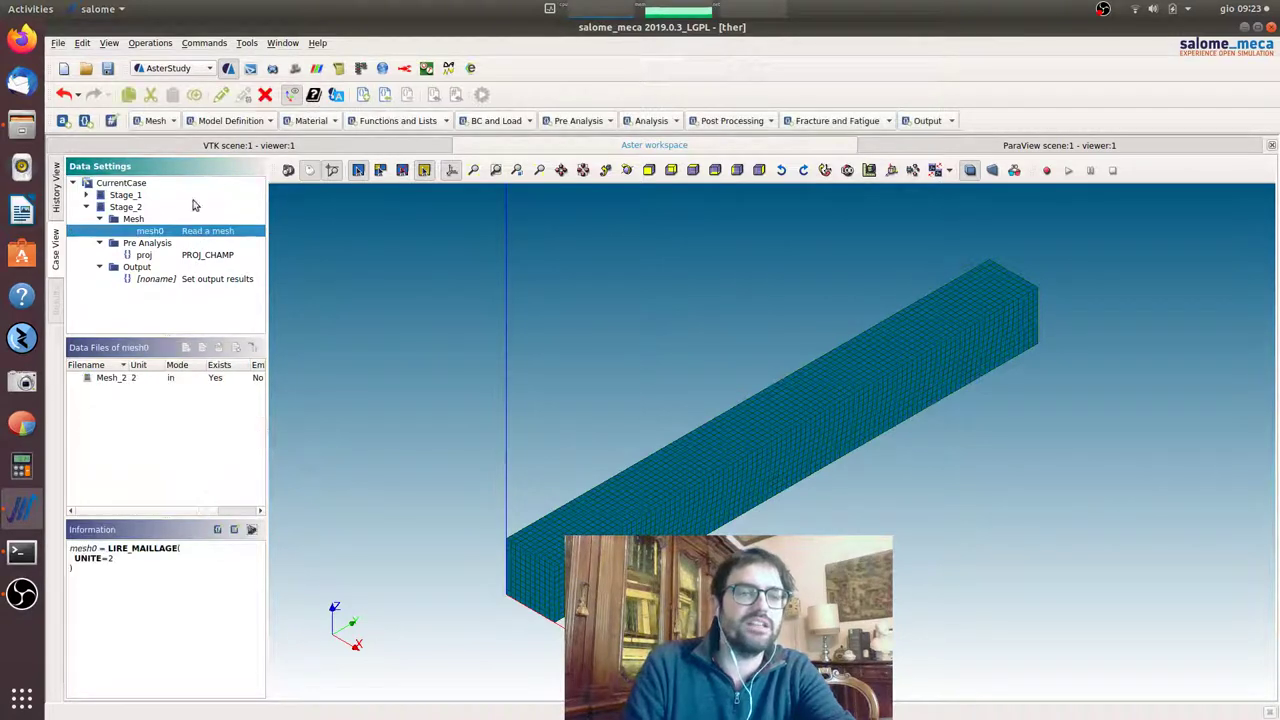
click(230, 120)
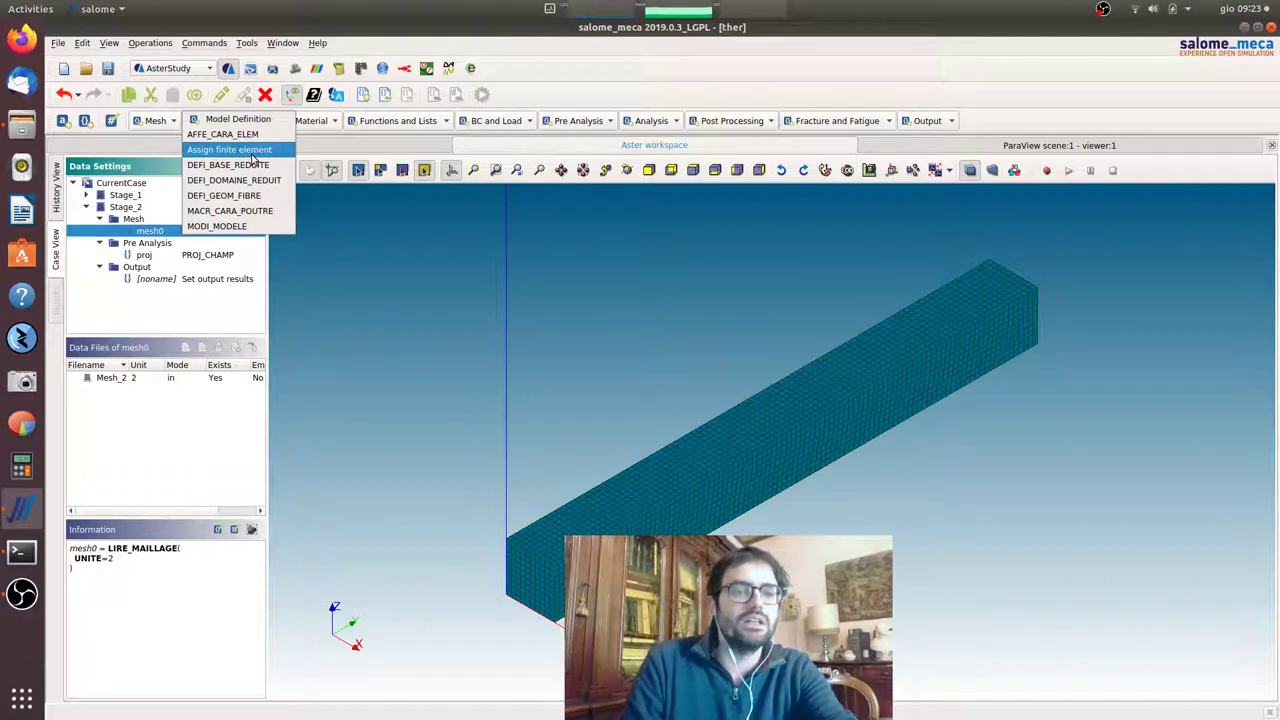
click(252, 150)
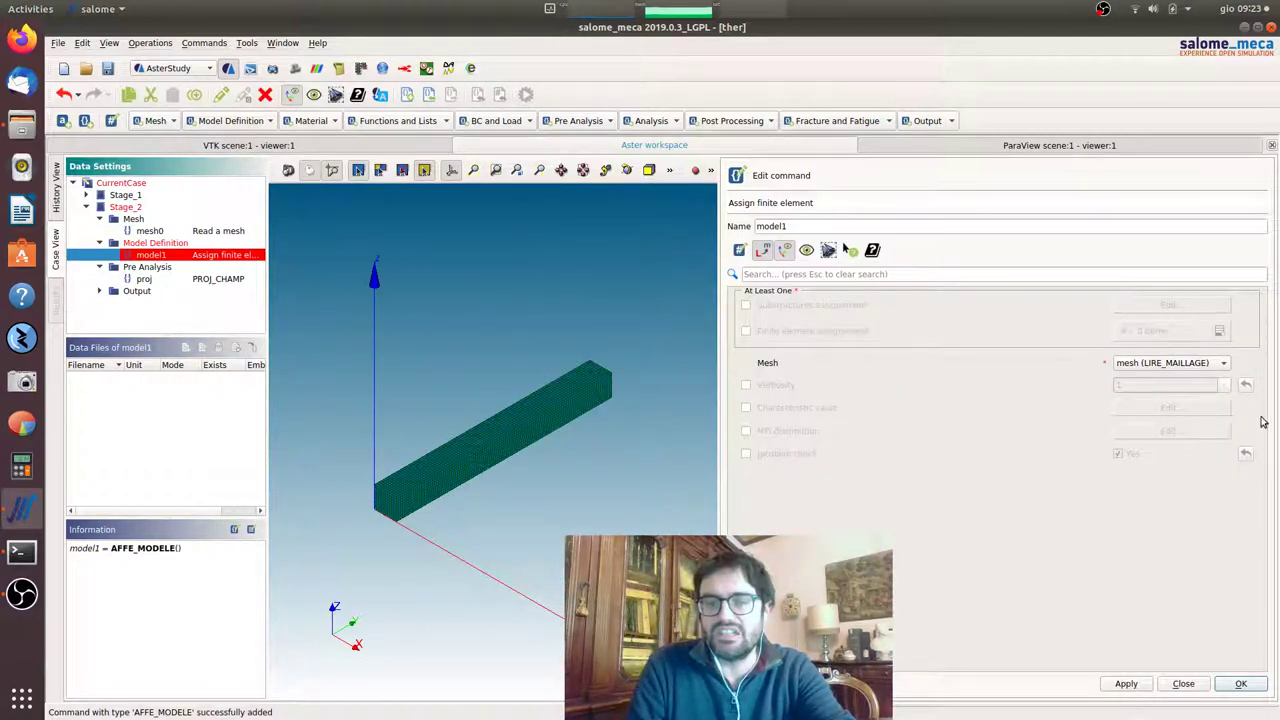
click(1203, 363)
click(1165, 364)
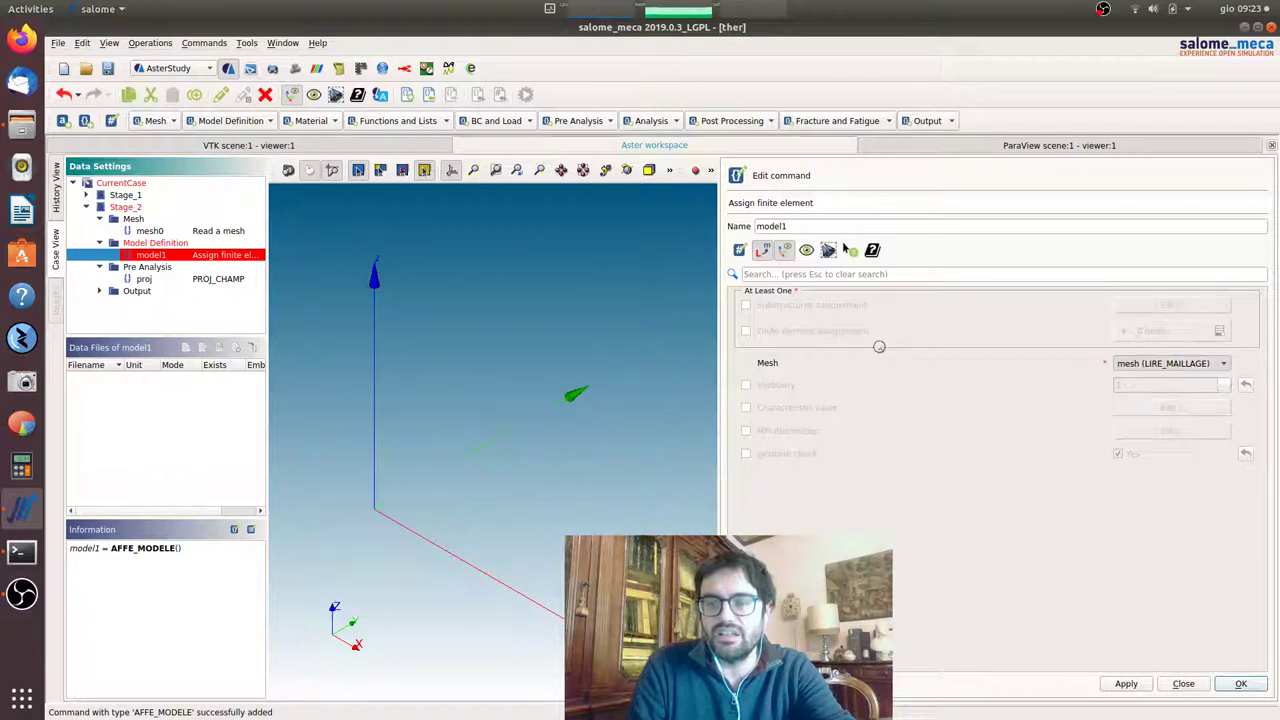
Step: Add a finite element assignment applied everywhere with the Mechanic phenomenon and 3D modelisation, and confirm the model
click(746, 331)
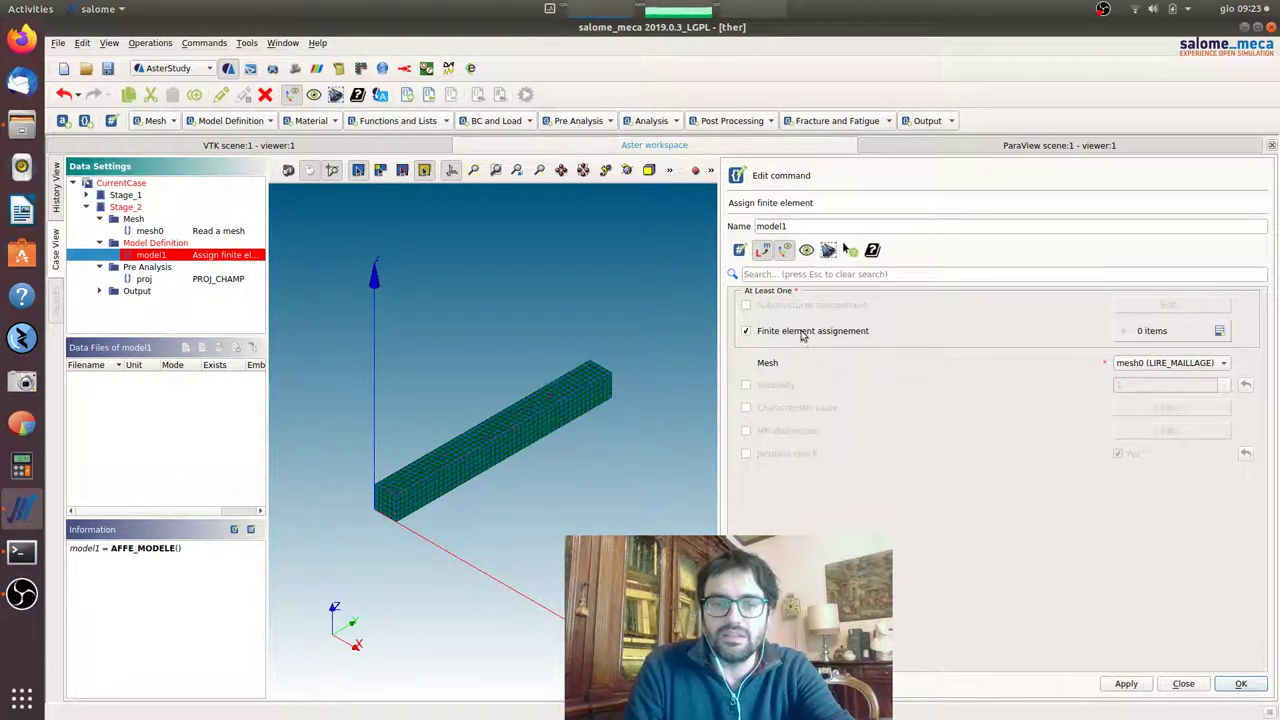
click(1219, 331)
click(1147, 363)
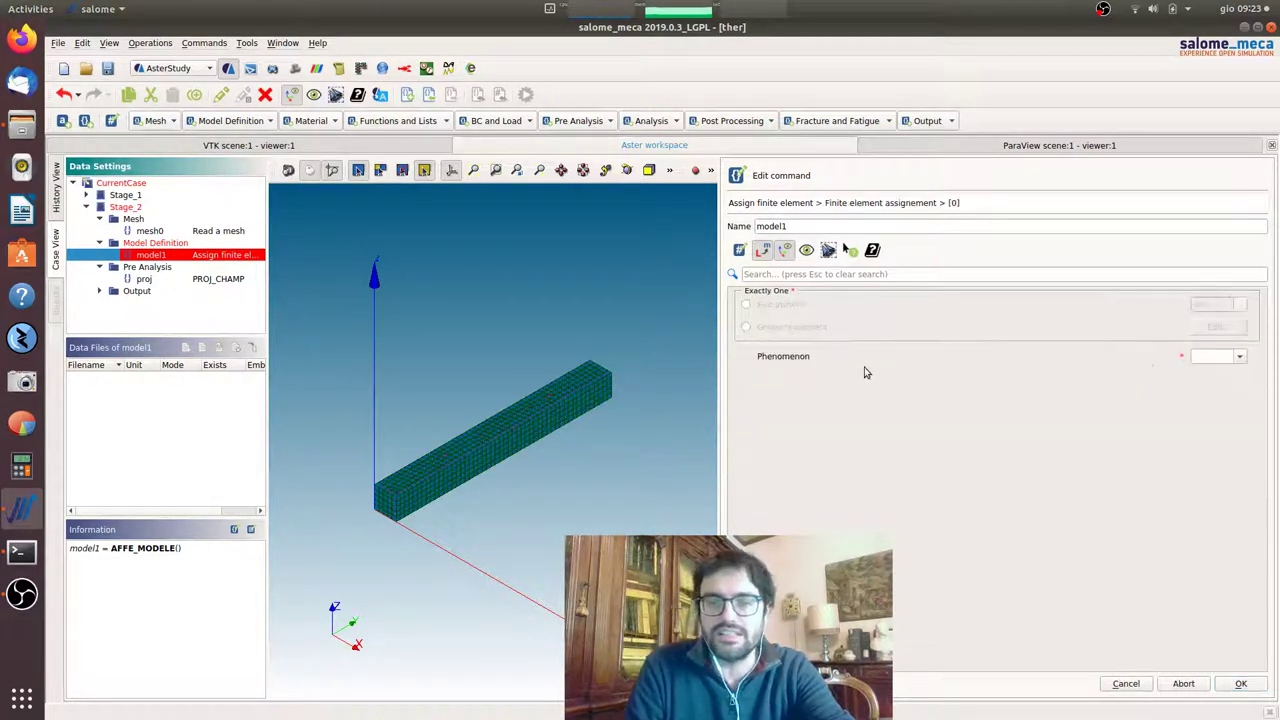
click(746, 304)
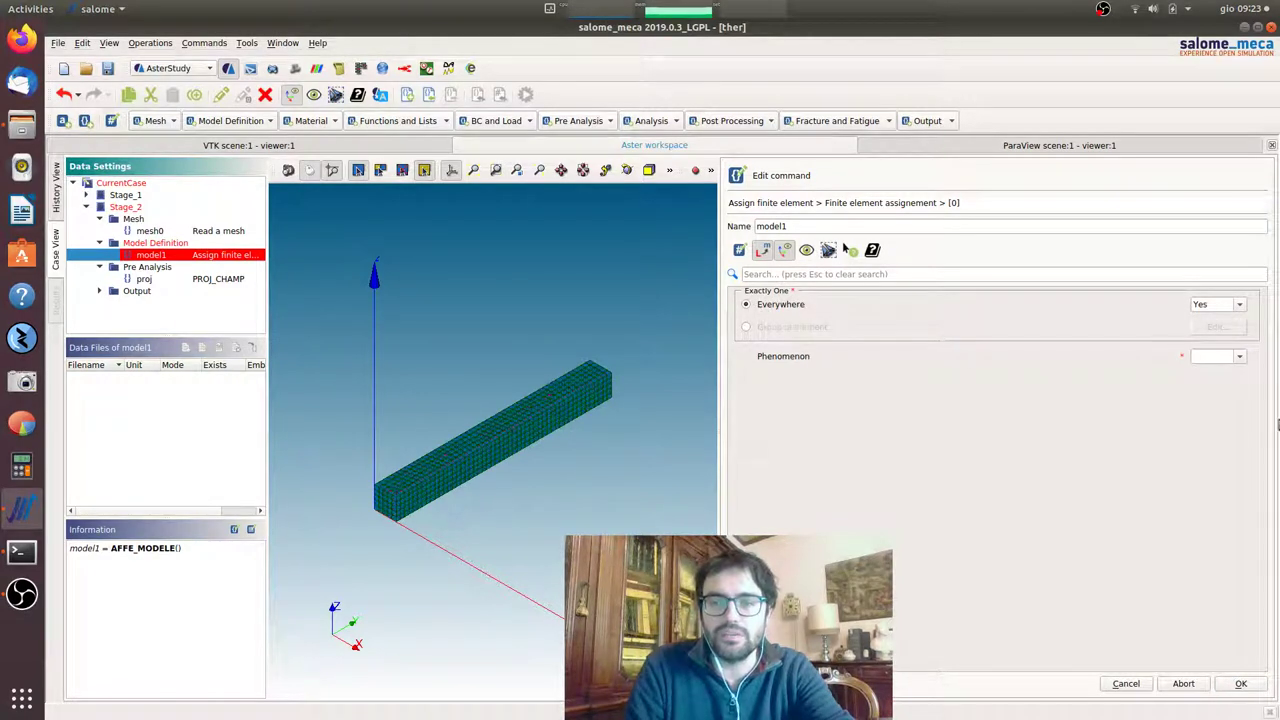
click(1238, 356)
click(1212, 376)
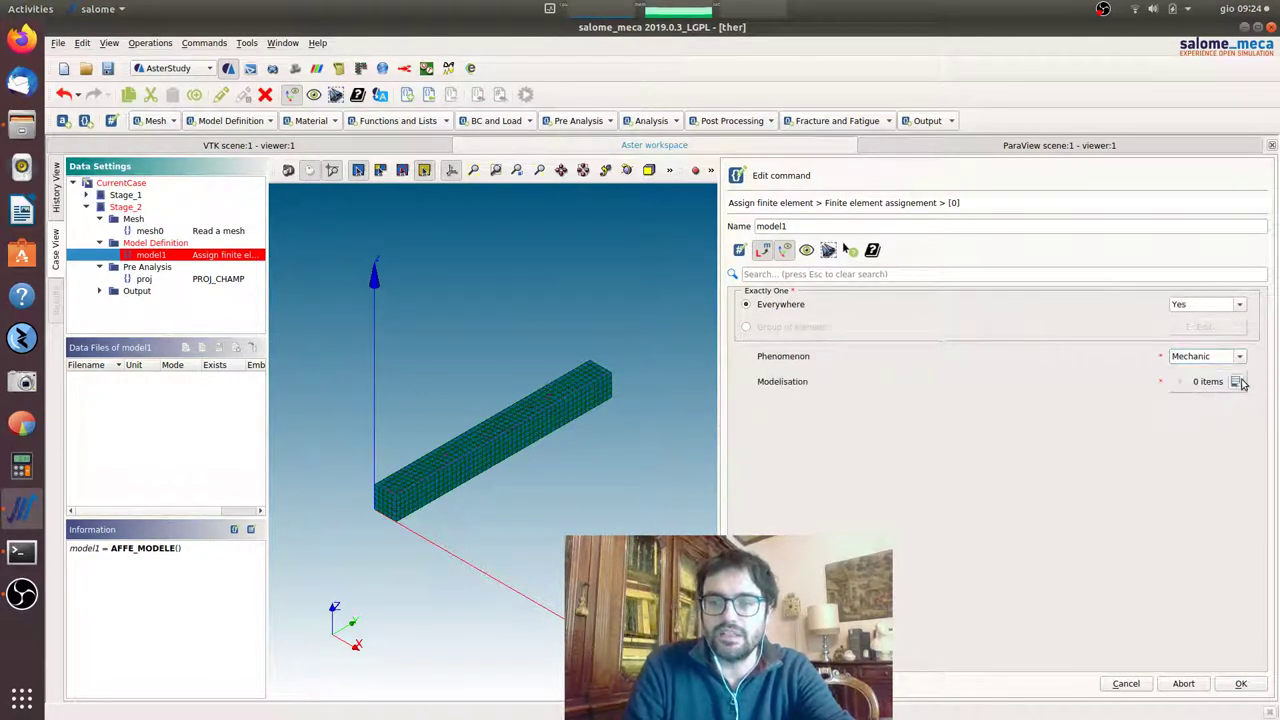
click(1236, 381)
click(1189, 411)
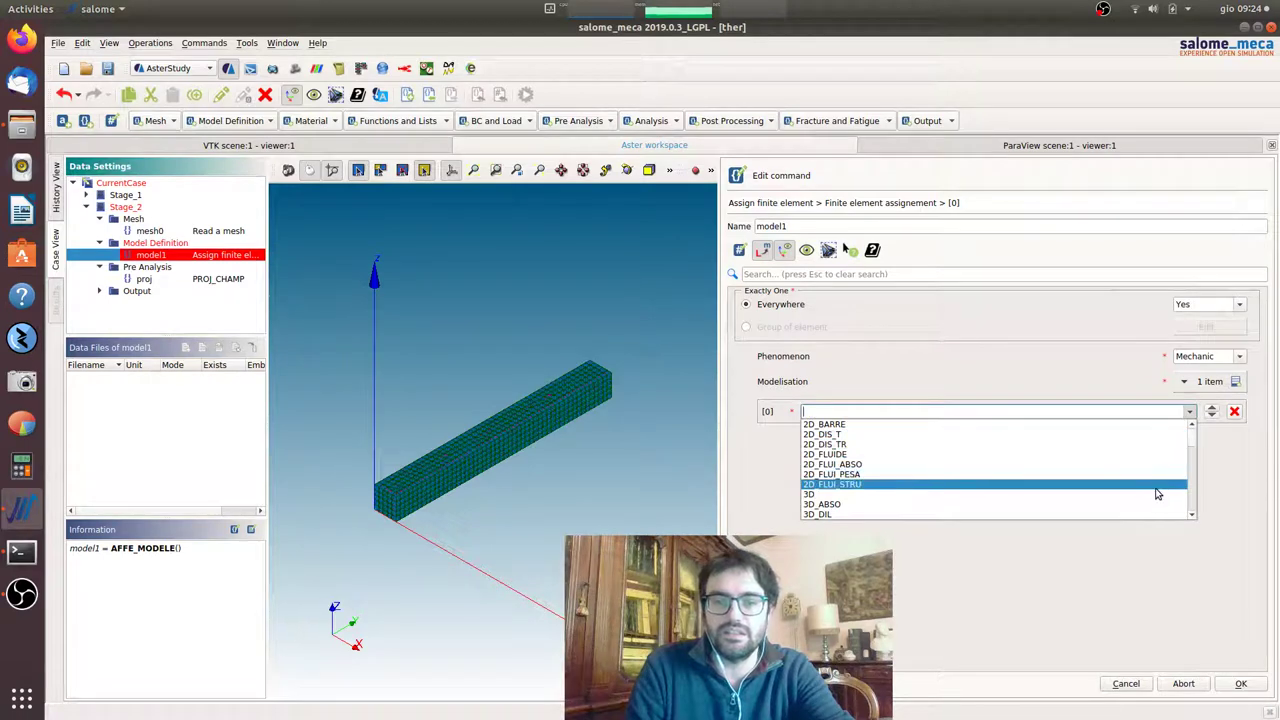
click(1157, 494)
click(1240, 688)
click(1240, 686)
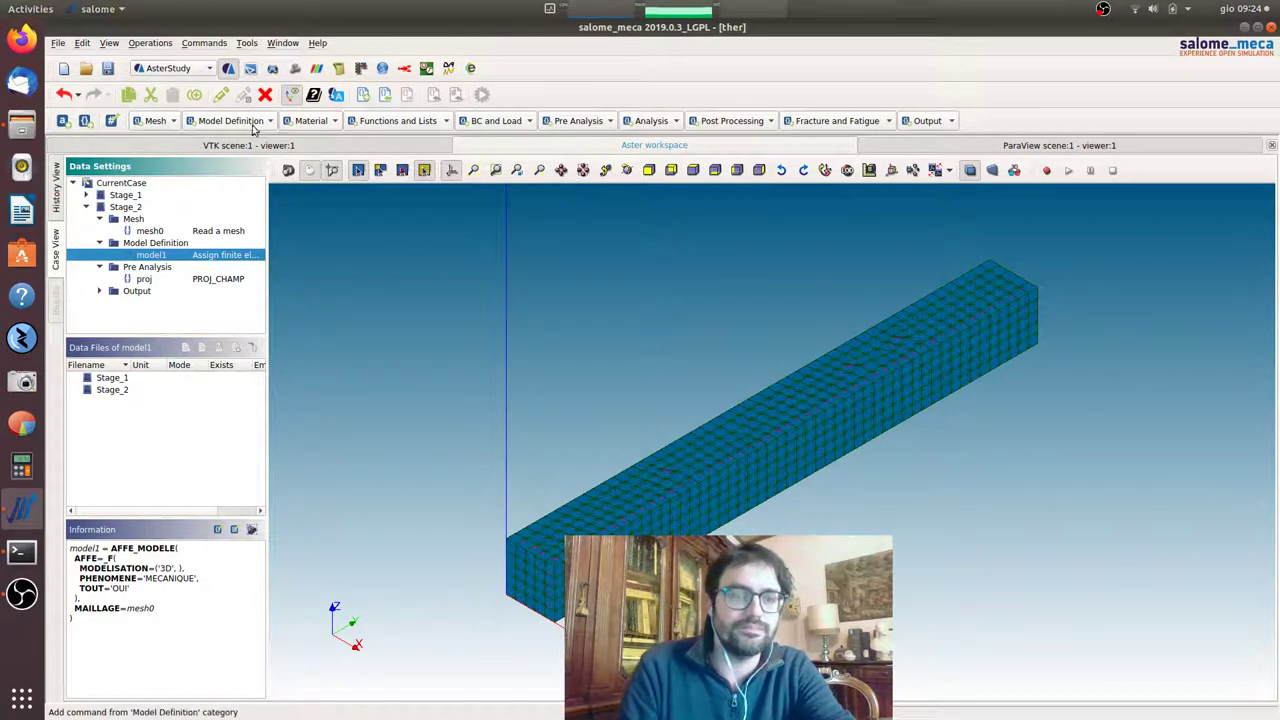
Step: Add a Define function command to Stage_2 with Temperature as its parameter name
click(291, 122)
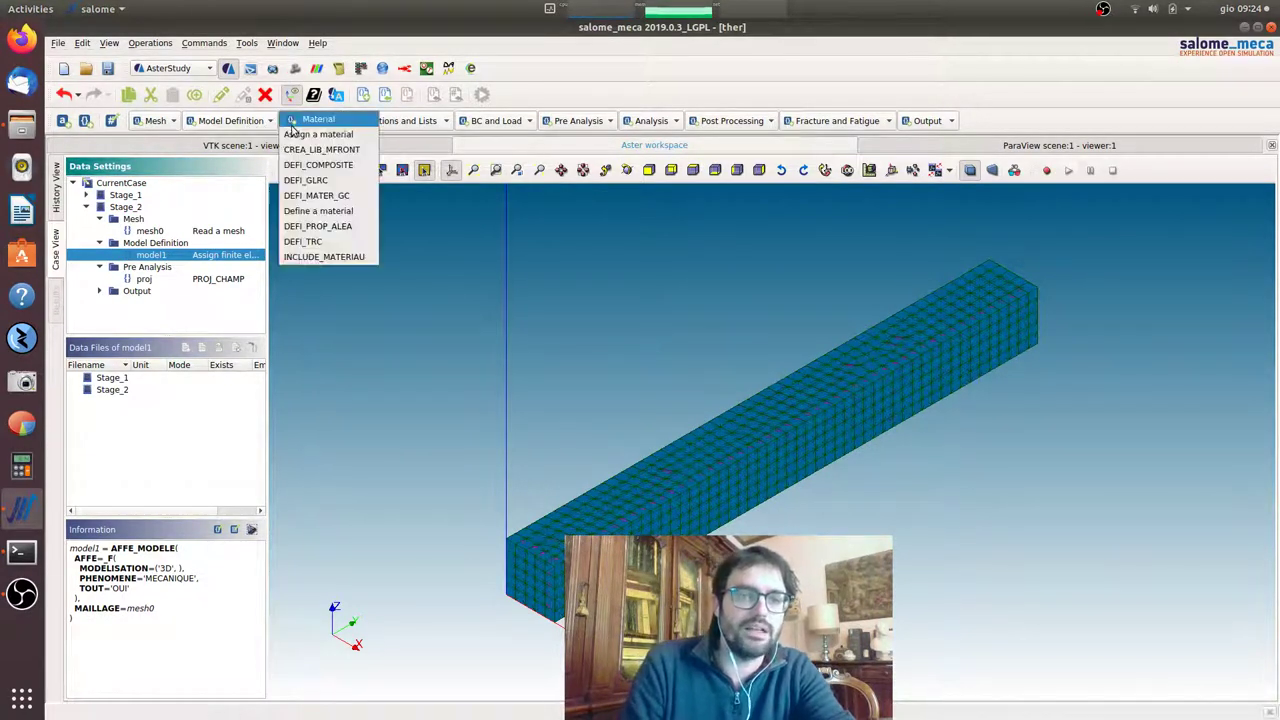
click(441, 121)
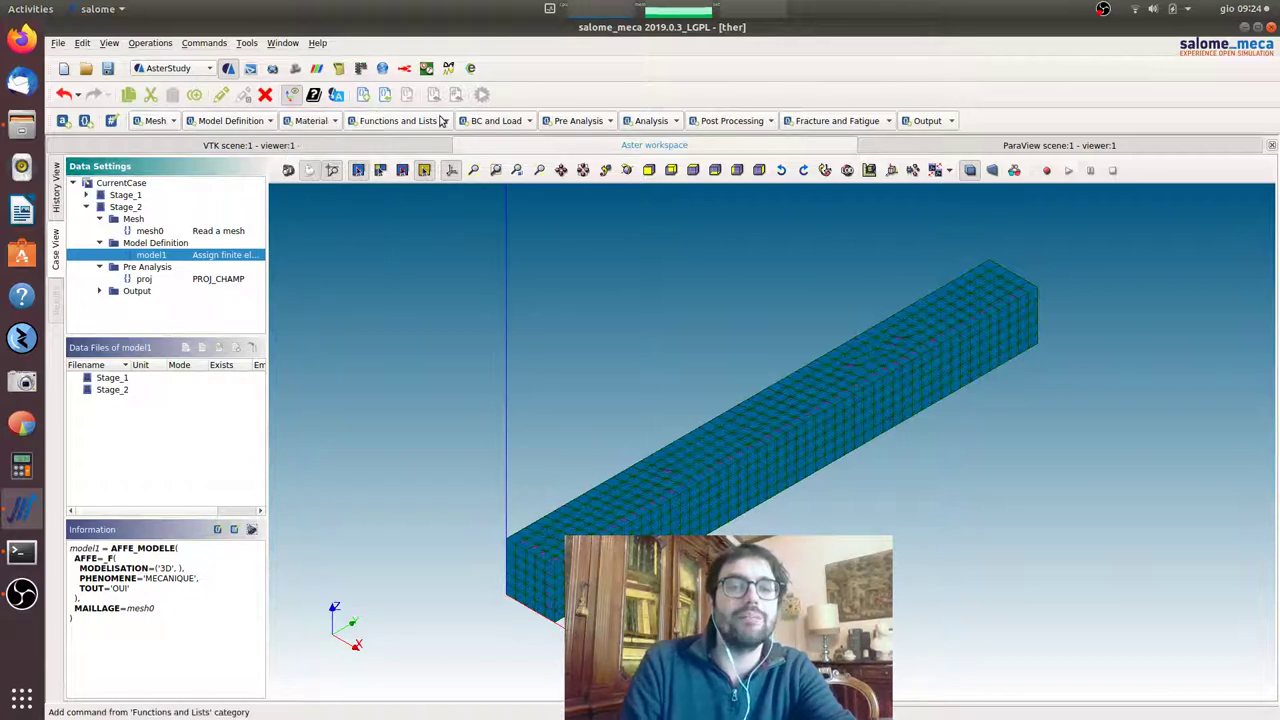
click(441, 121)
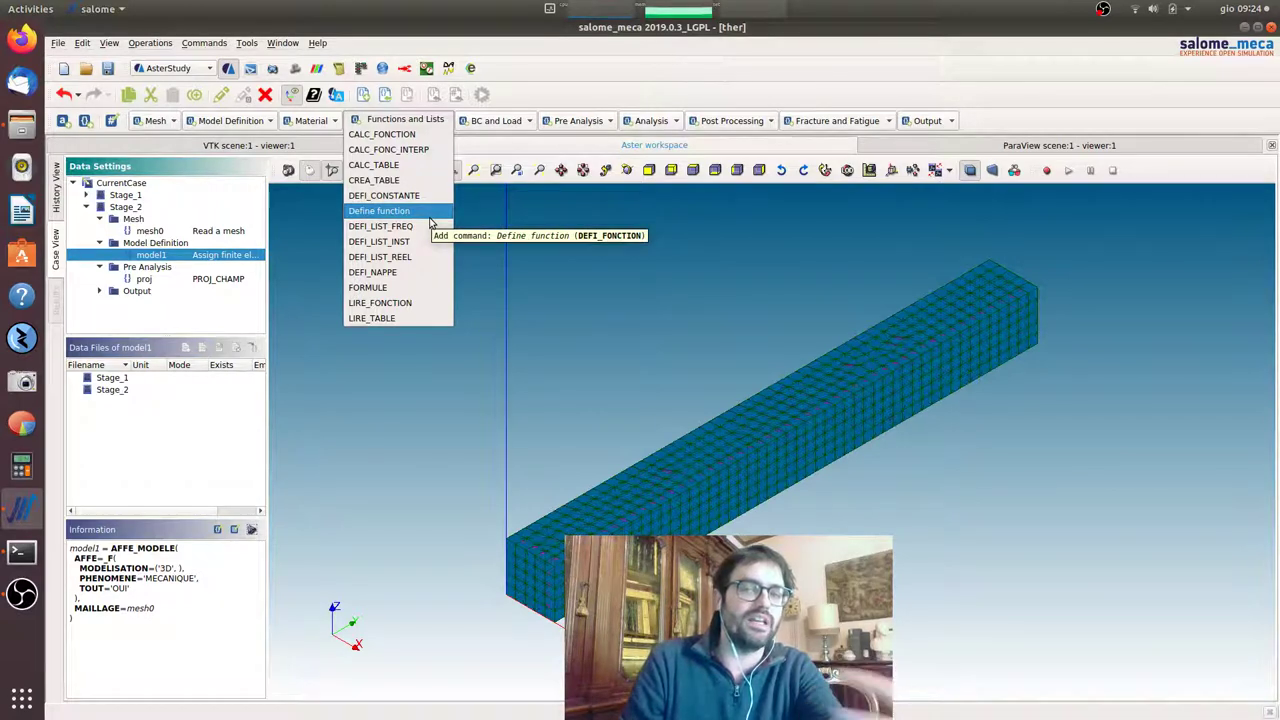
click(428, 213)
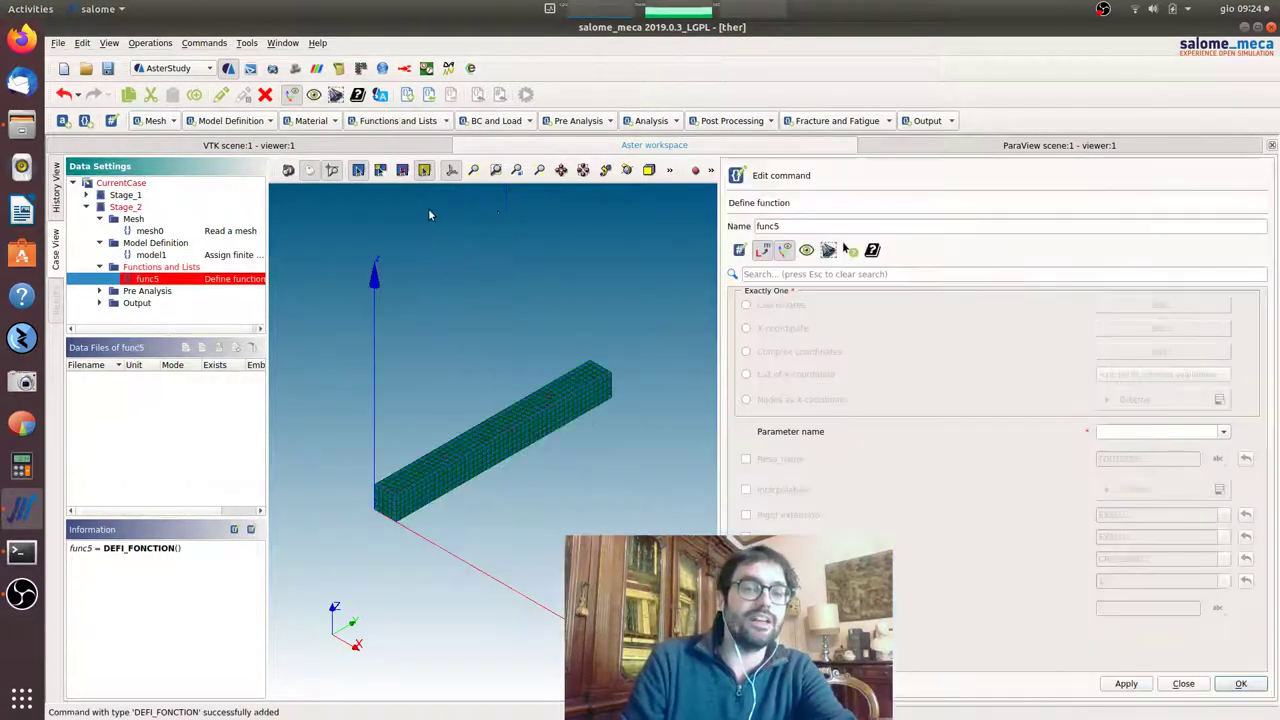
click(1223, 432)
scroll(1215, 460, down, 10)
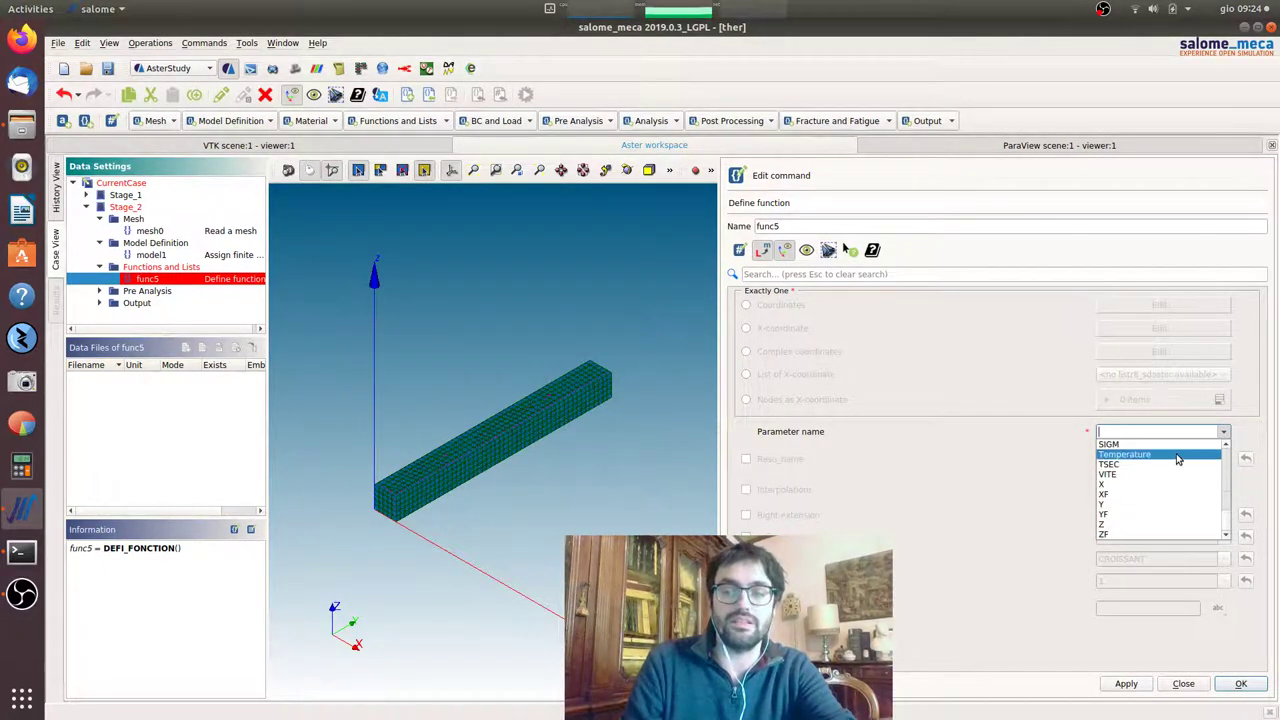
click(1180, 455)
Step: Define the function by coordinates and enter the first point: temperature 10, function value 210000
click(745, 307)
click(1162, 305)
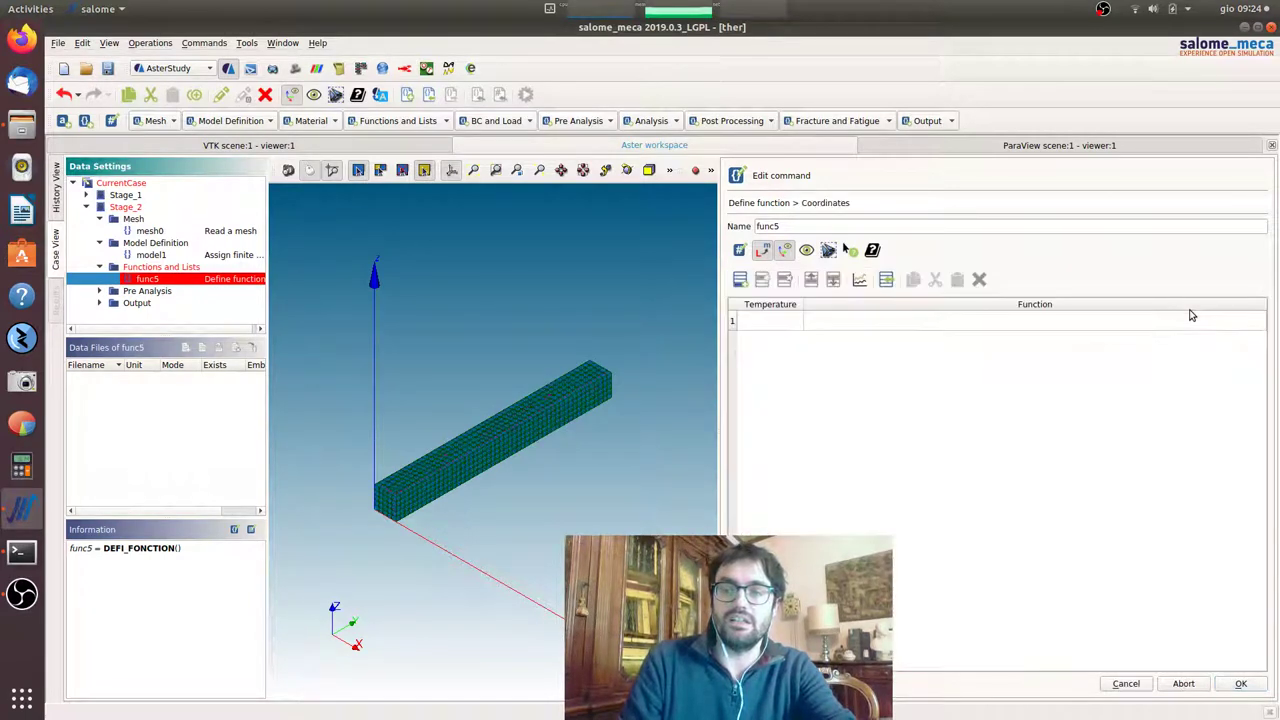
click(772, 322)
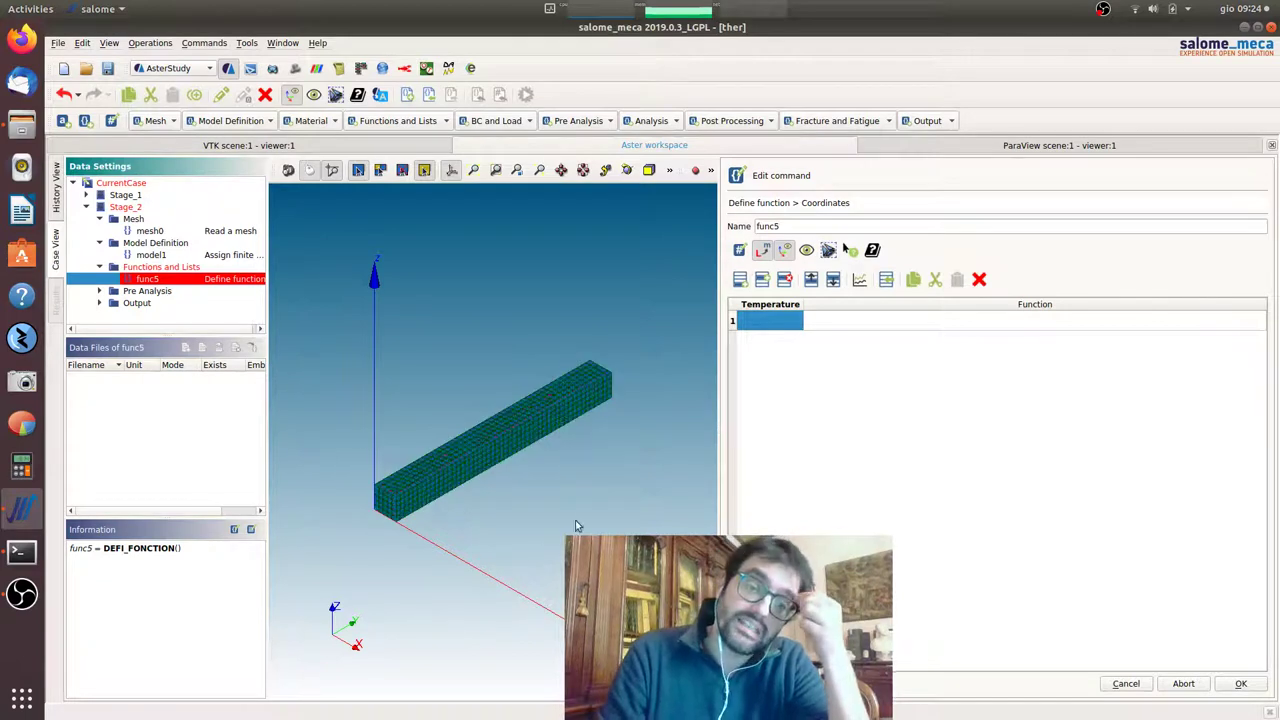
text(10)
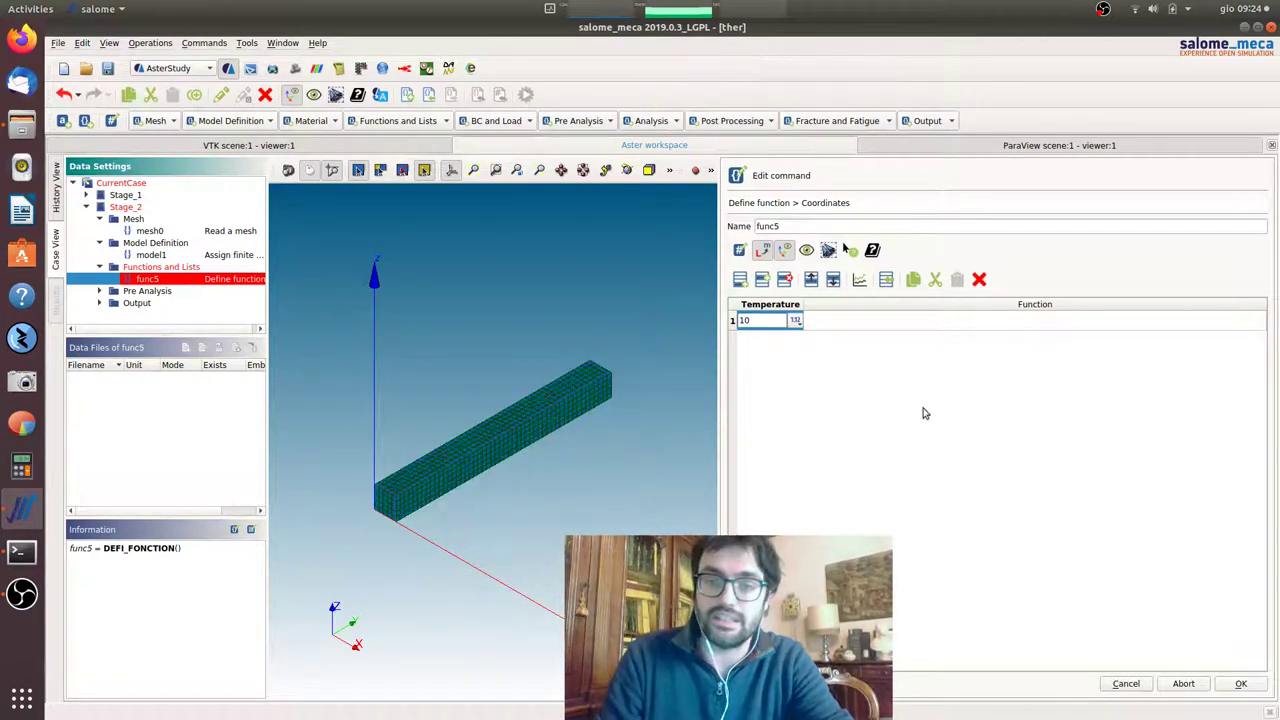
click(993, 322)
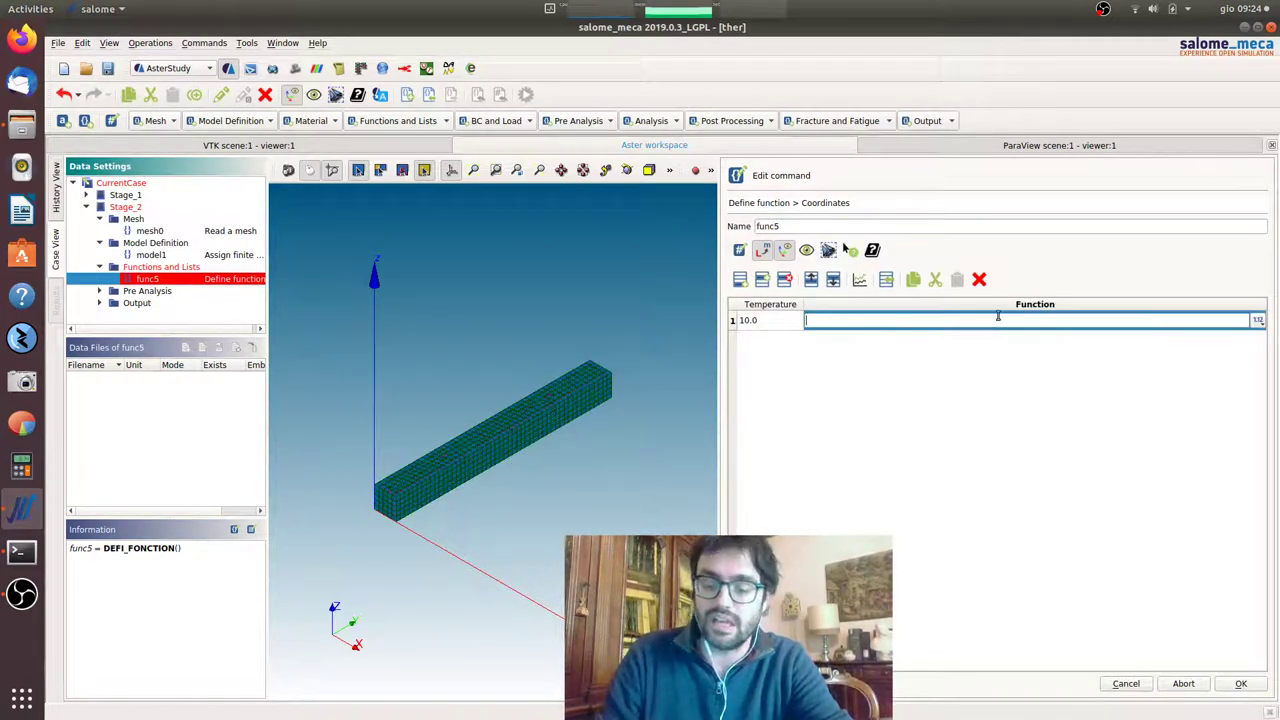
text(2100)
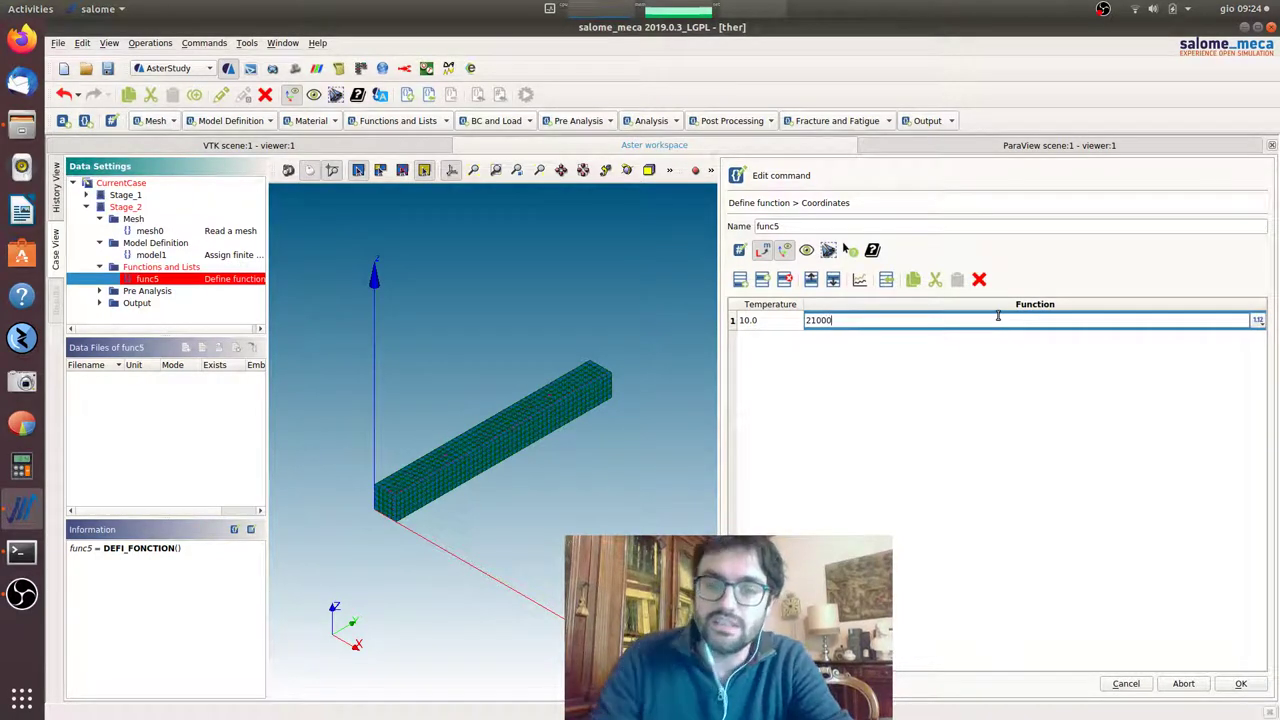
text(0)
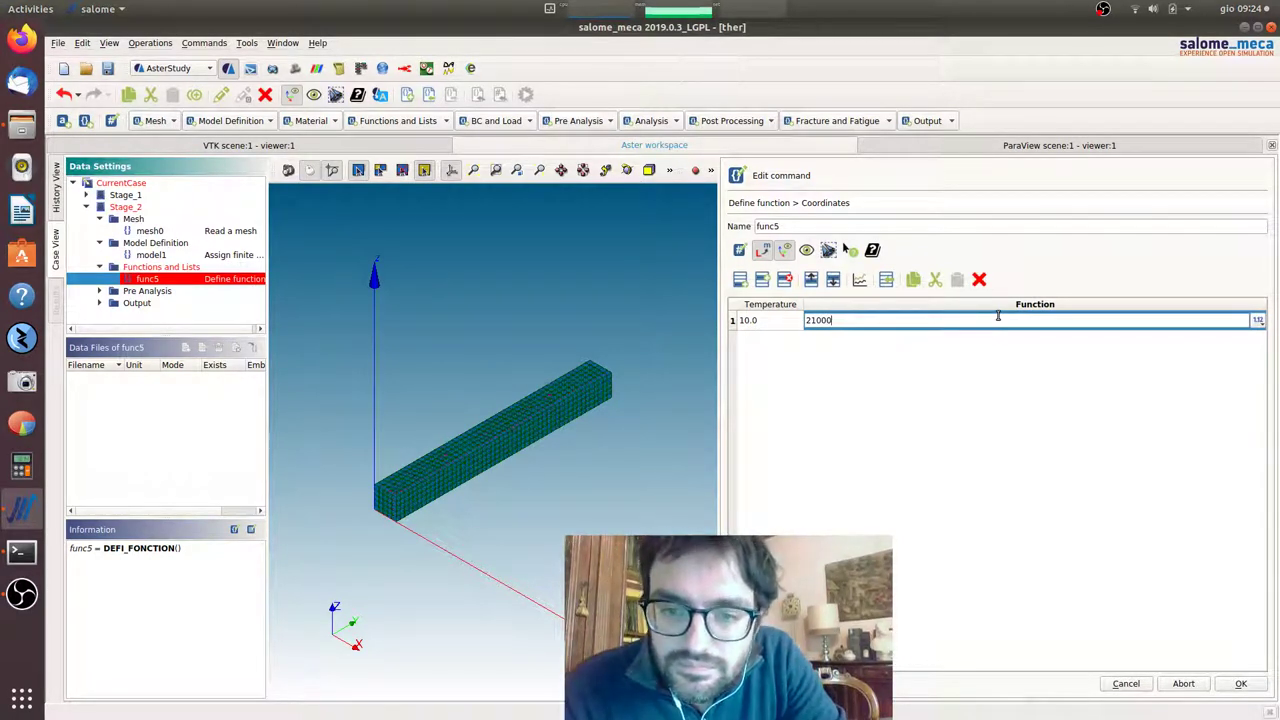
text(0)
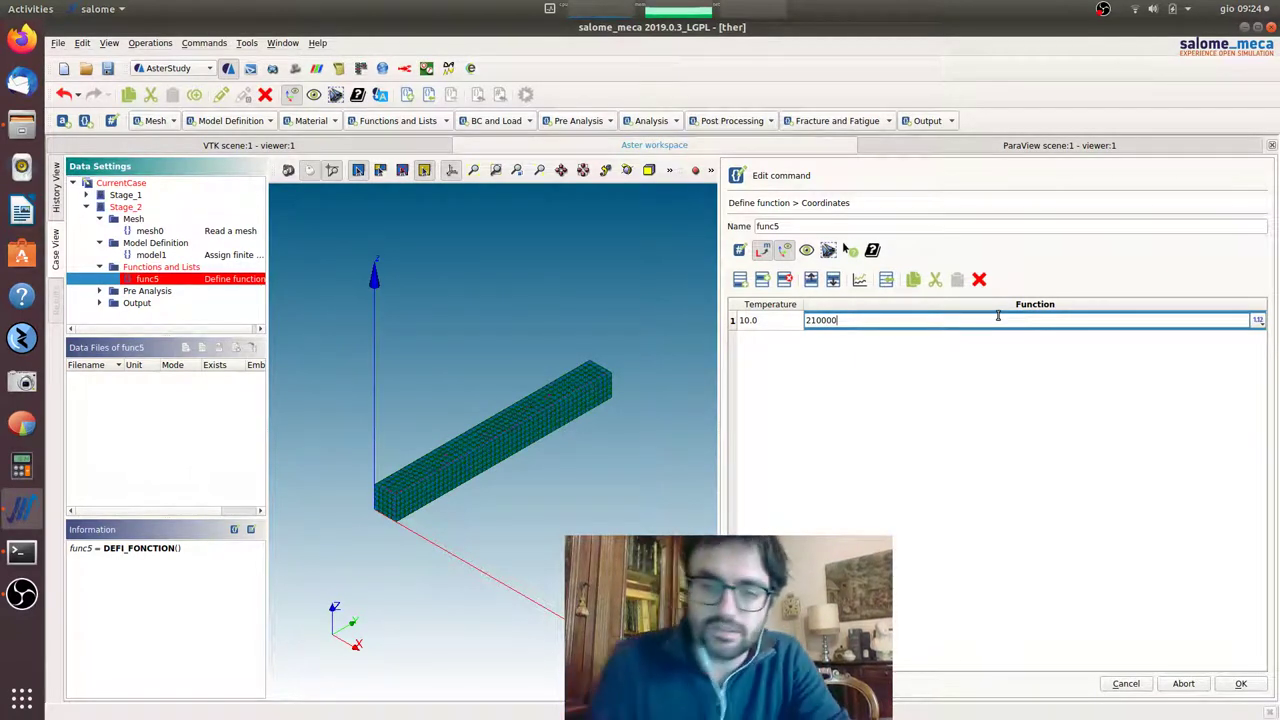
Step: Append a second point to the function table: temperature 15, function value 210000
click(755, 282)
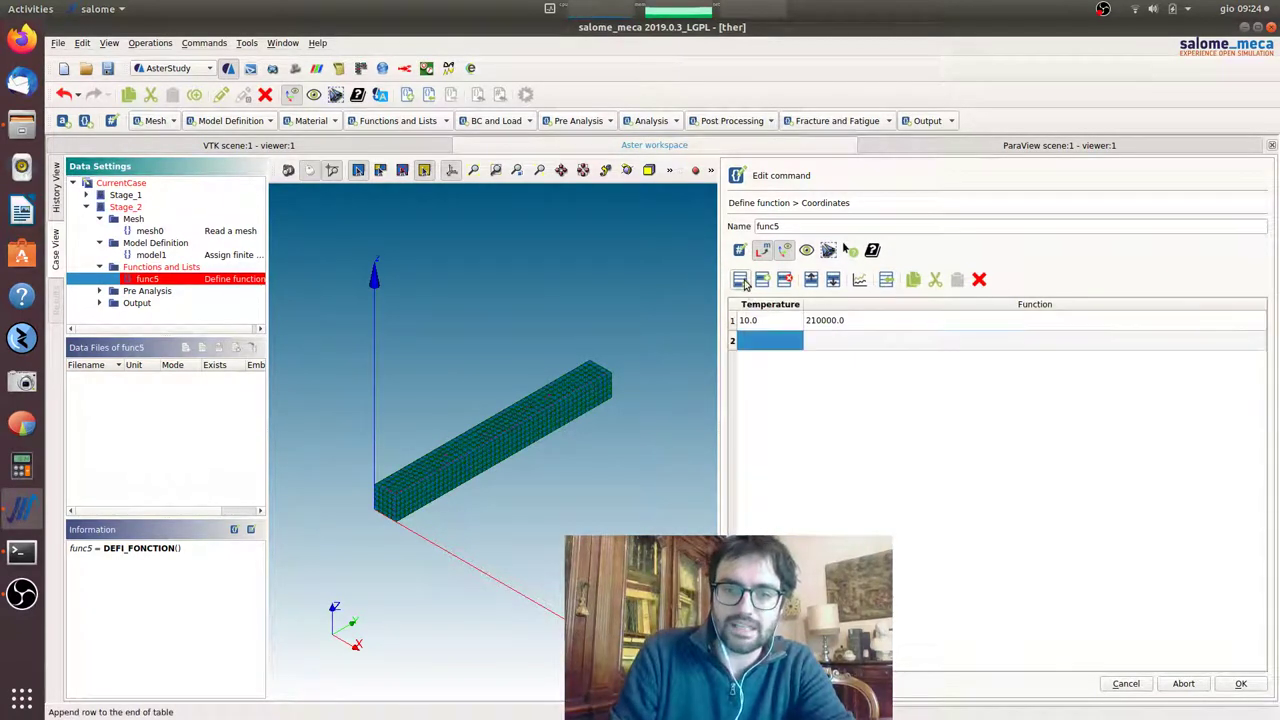
text(15)
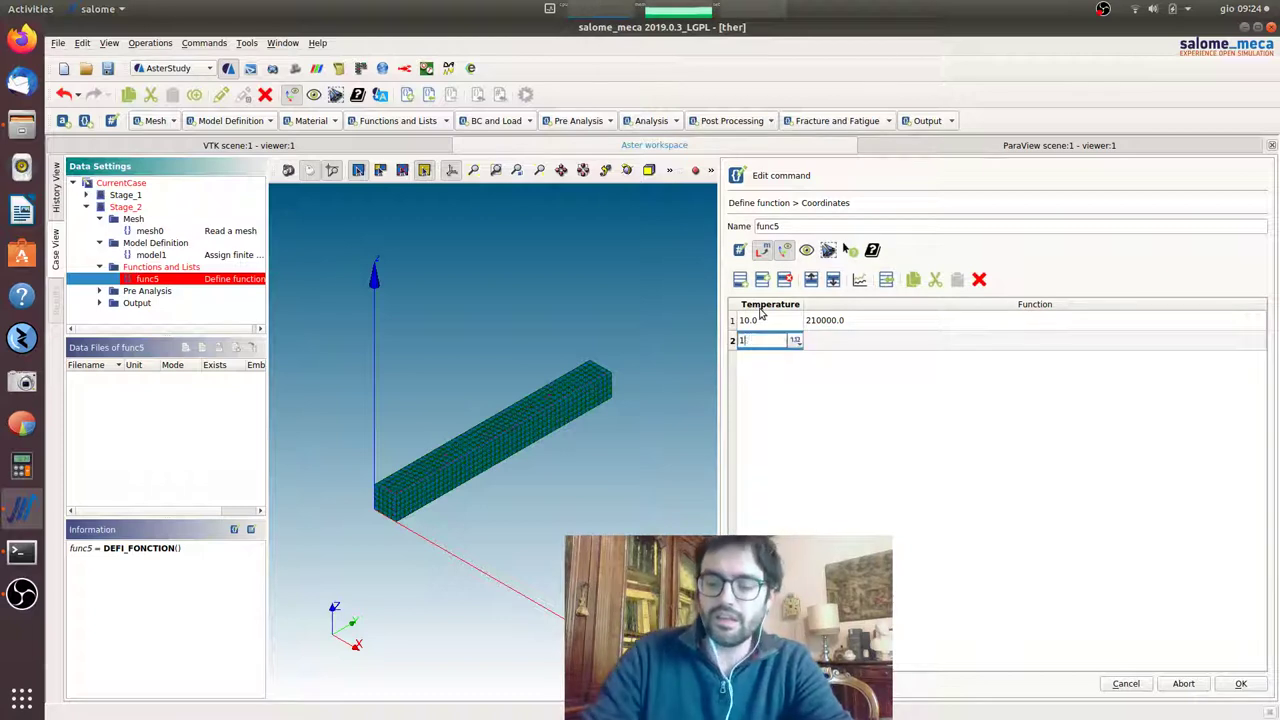
click(866, 342)
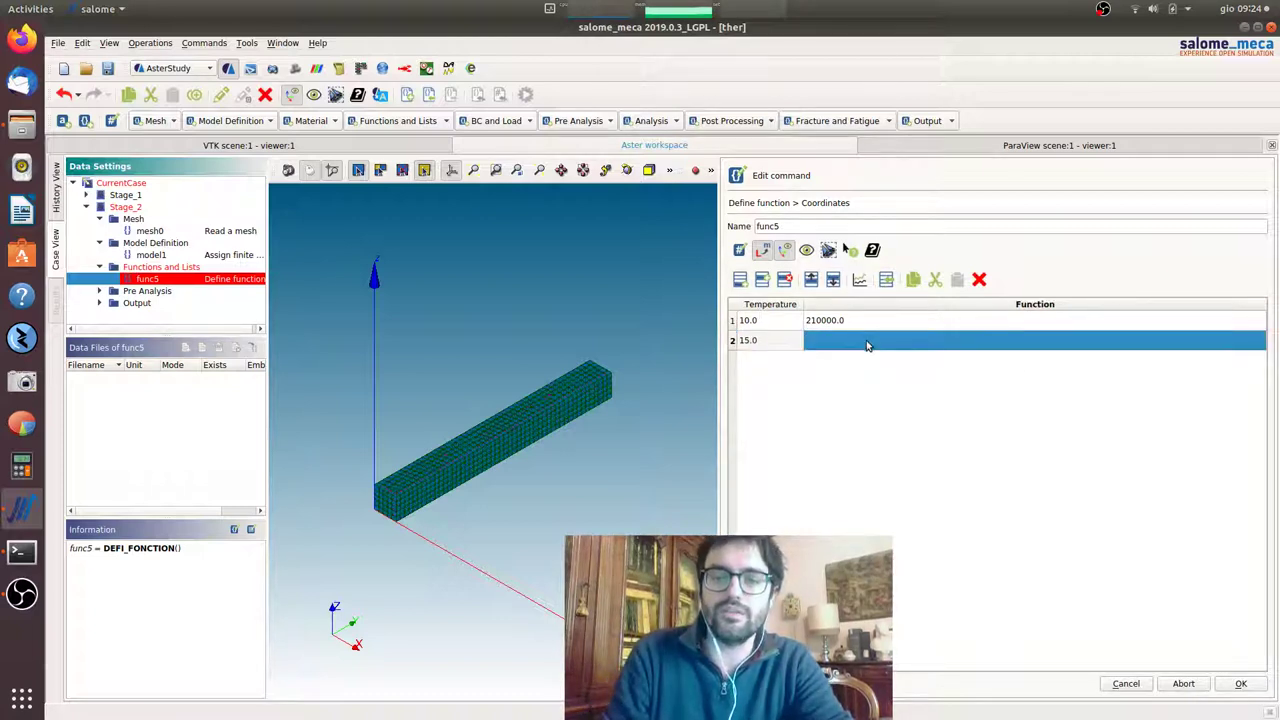
text(210000)
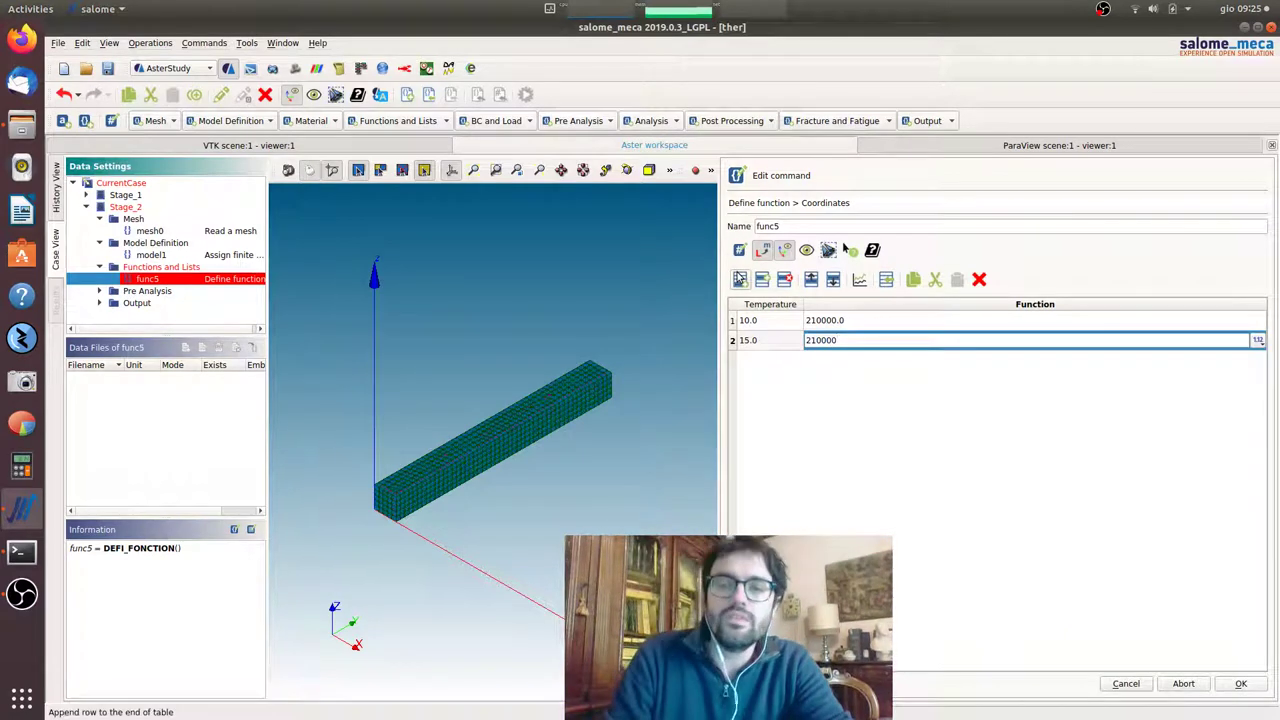
Step: Append a third point with temperature 20 and function value 105000, and confirm the coordinates table
click(740, 279)
double_click(760, 361)
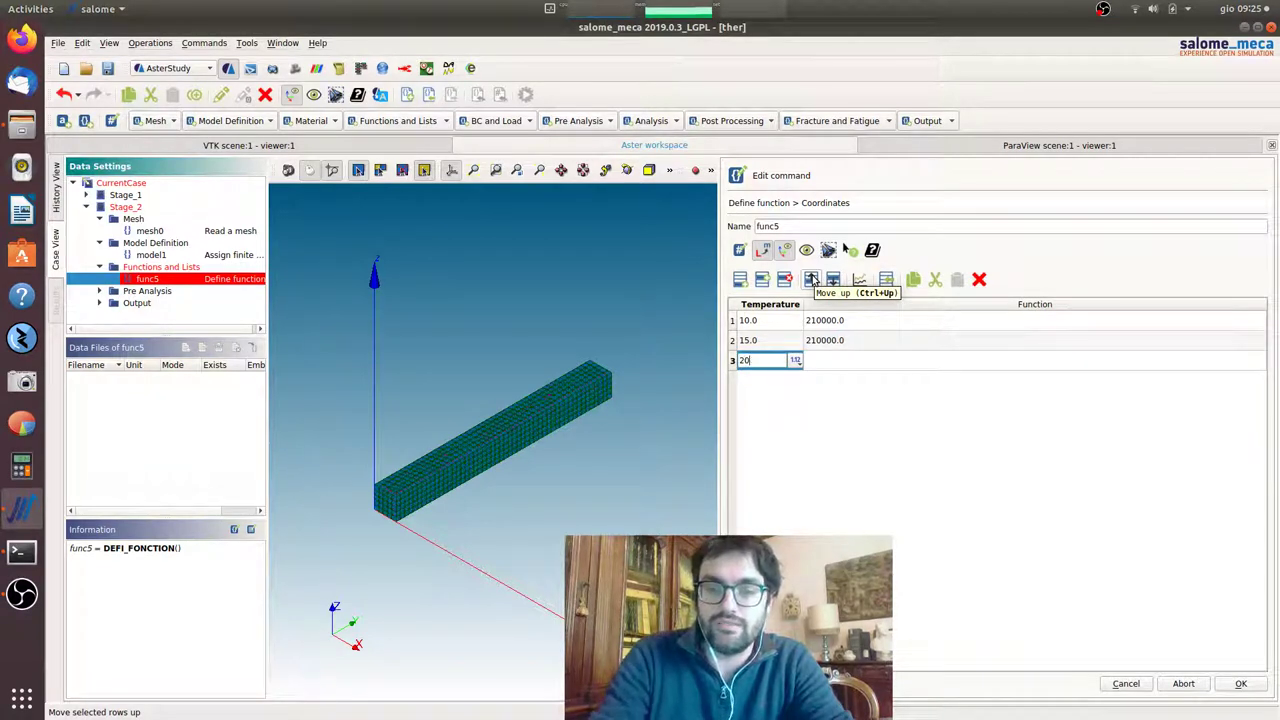
text(20)
click(866, 369)
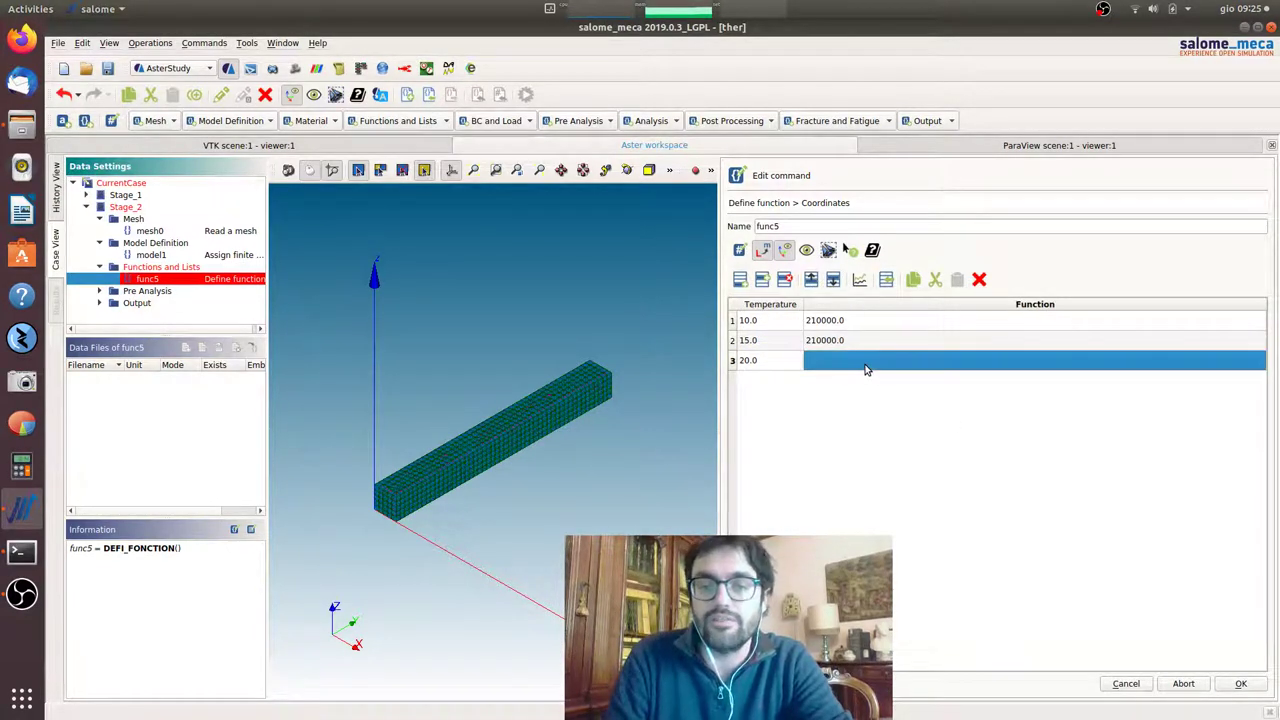
click(870, 362)
text(105000)
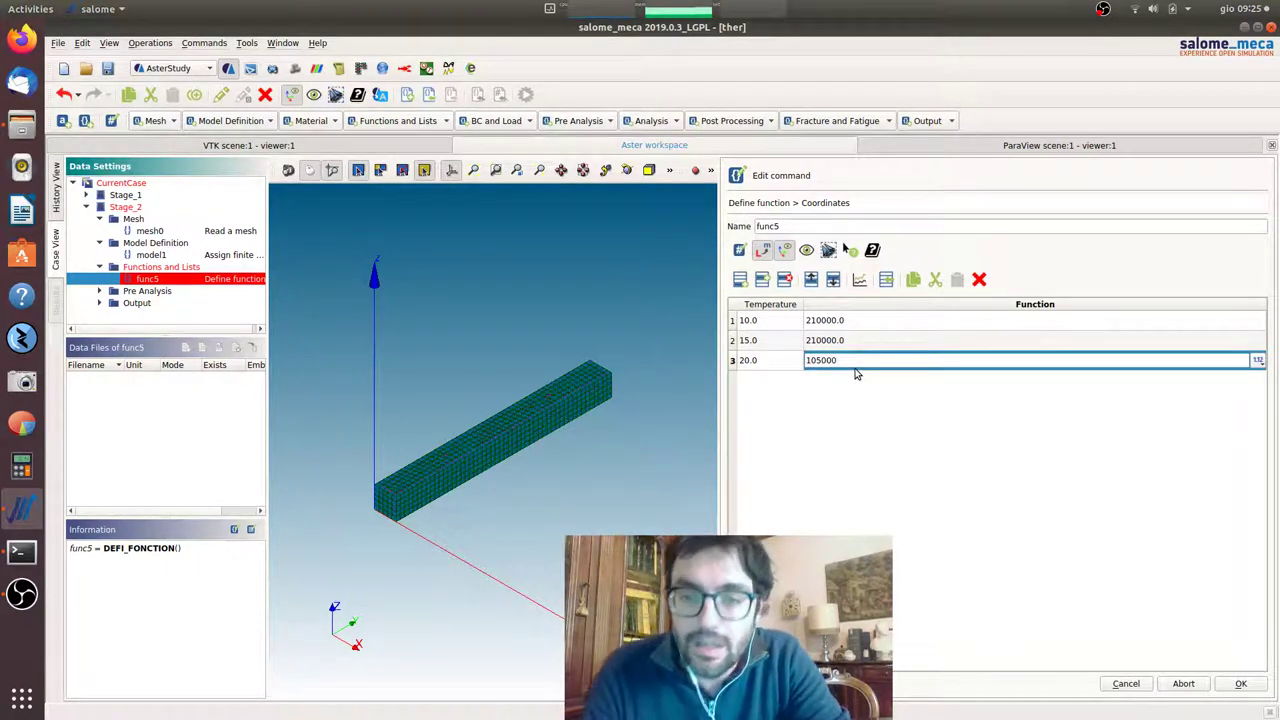
click(1242, 685)
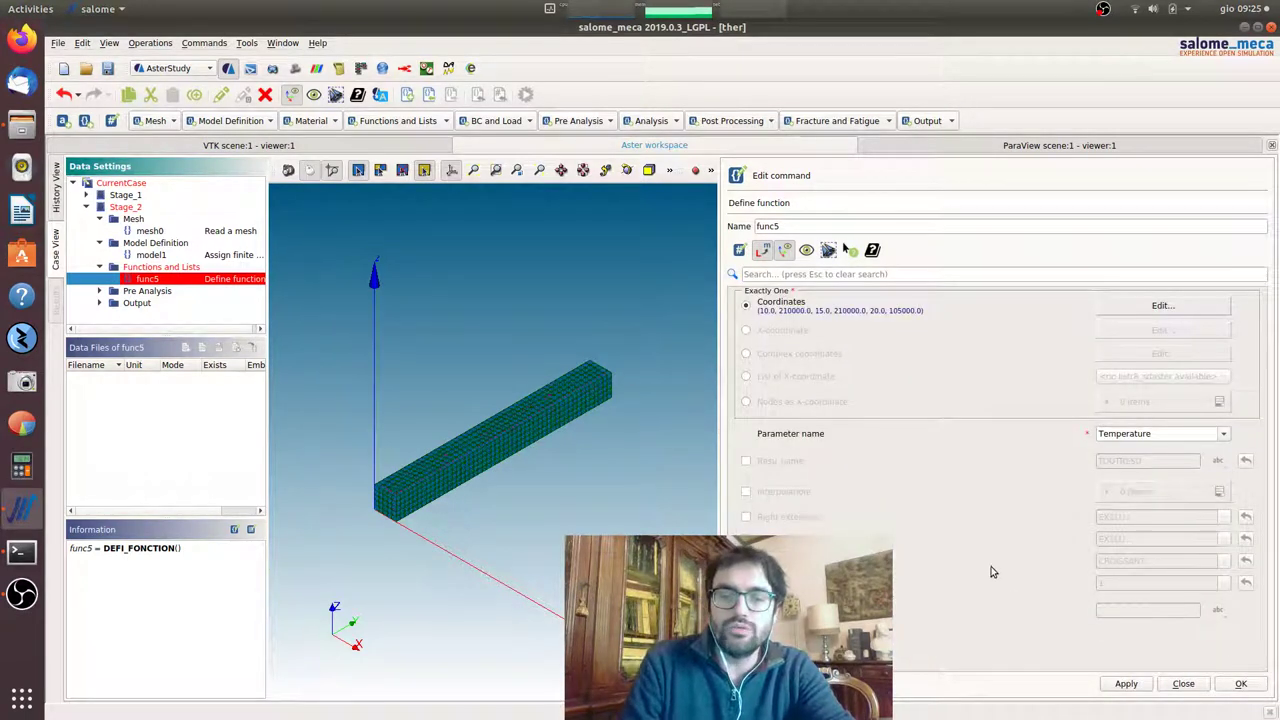
Step: Set both the right and left extensions of the function to CONSTANT and confirm the function definition
click(745, 517)
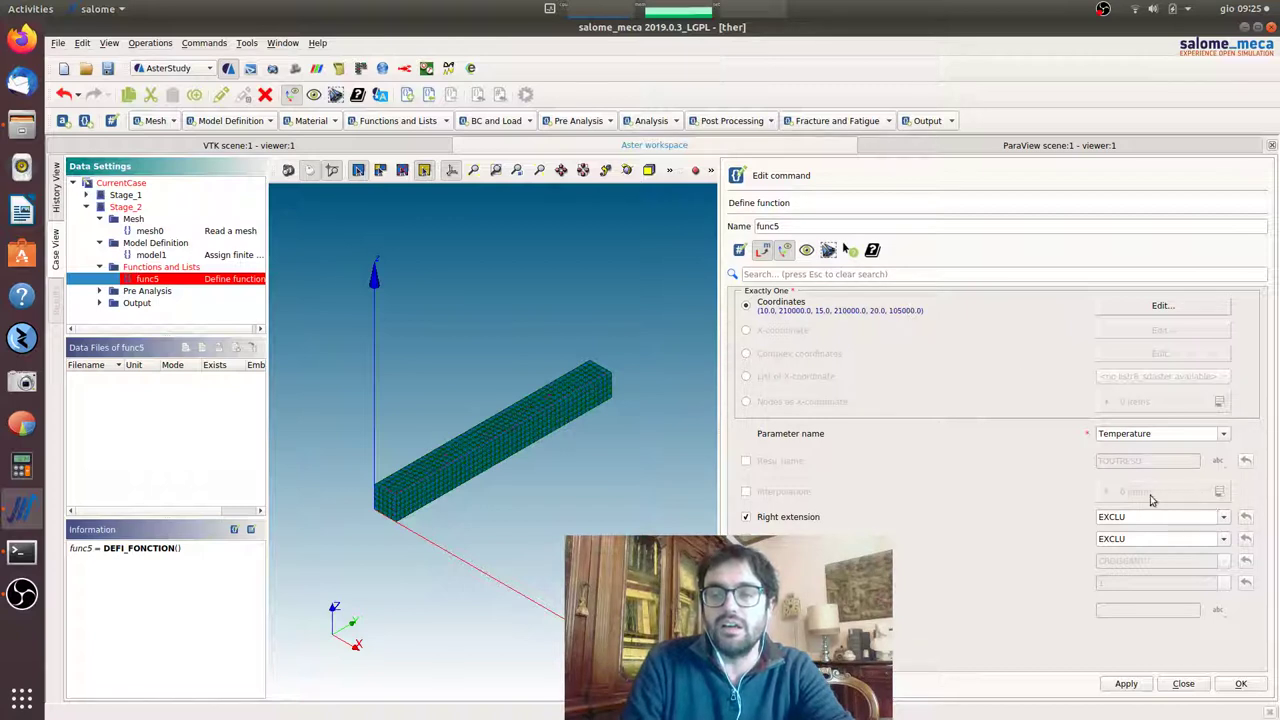
click(1226, 517)
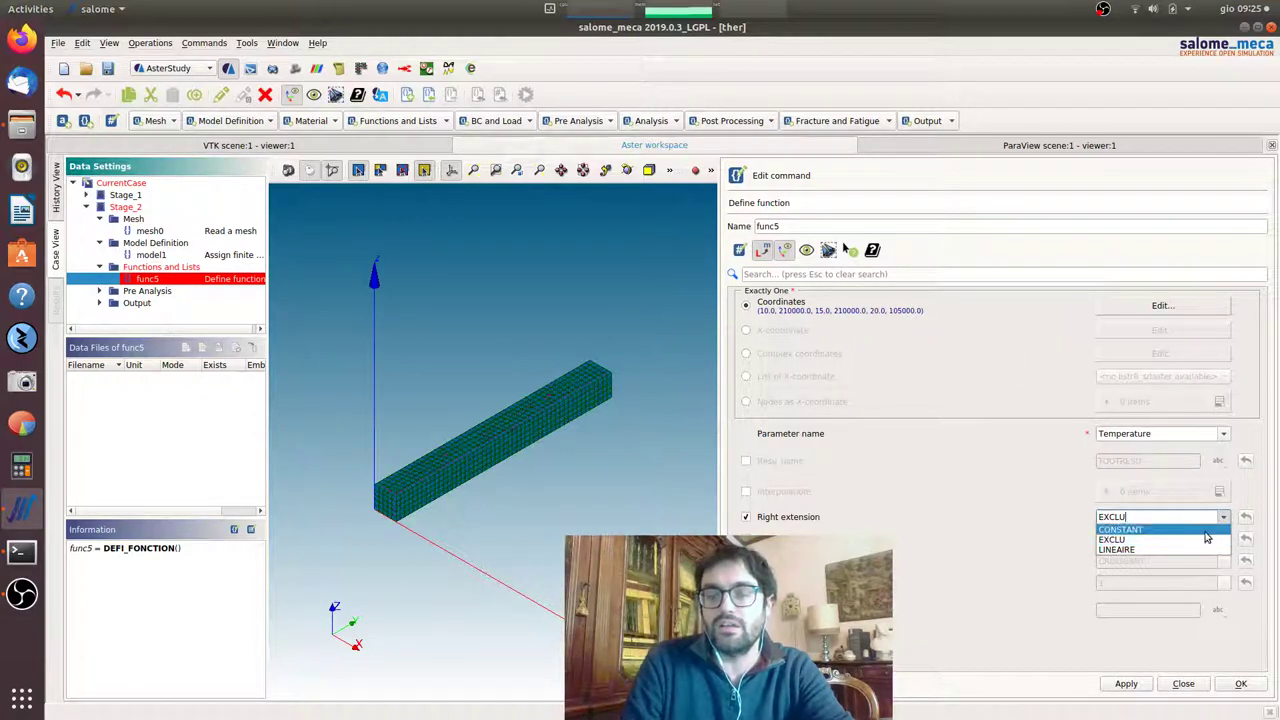
click(1206, 531)
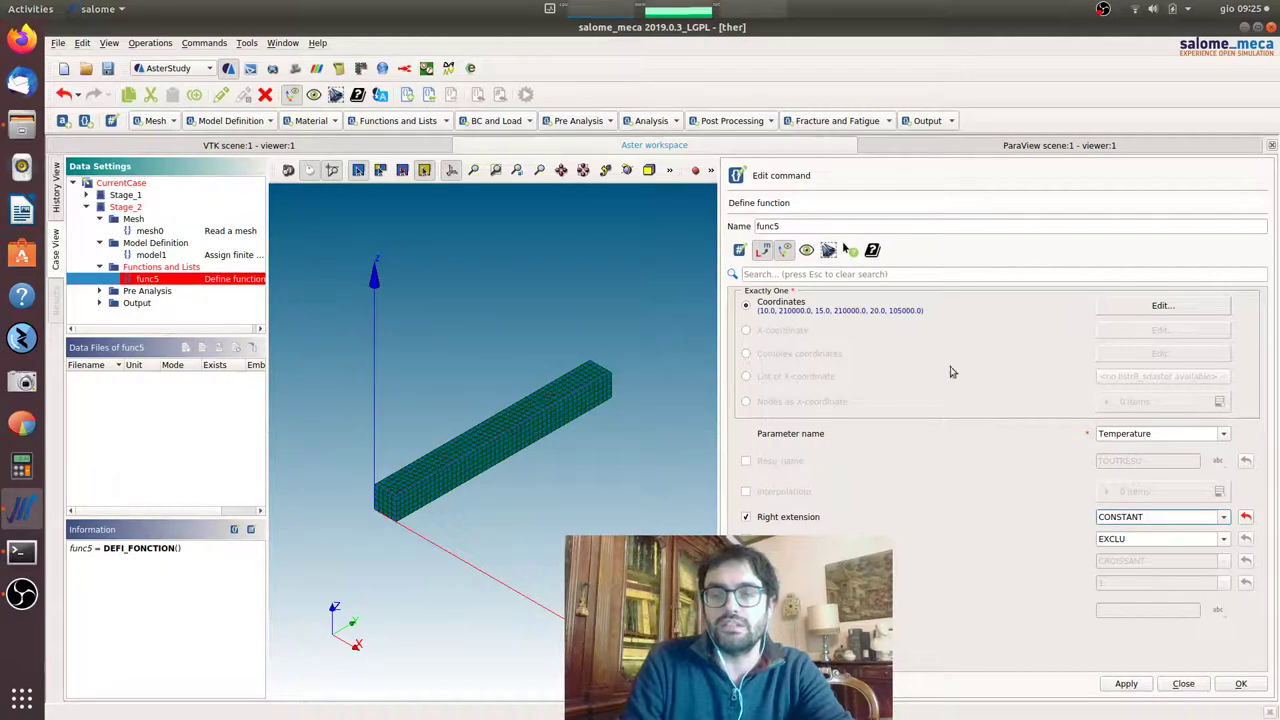
click(1226, 517)
click(1210, 549)
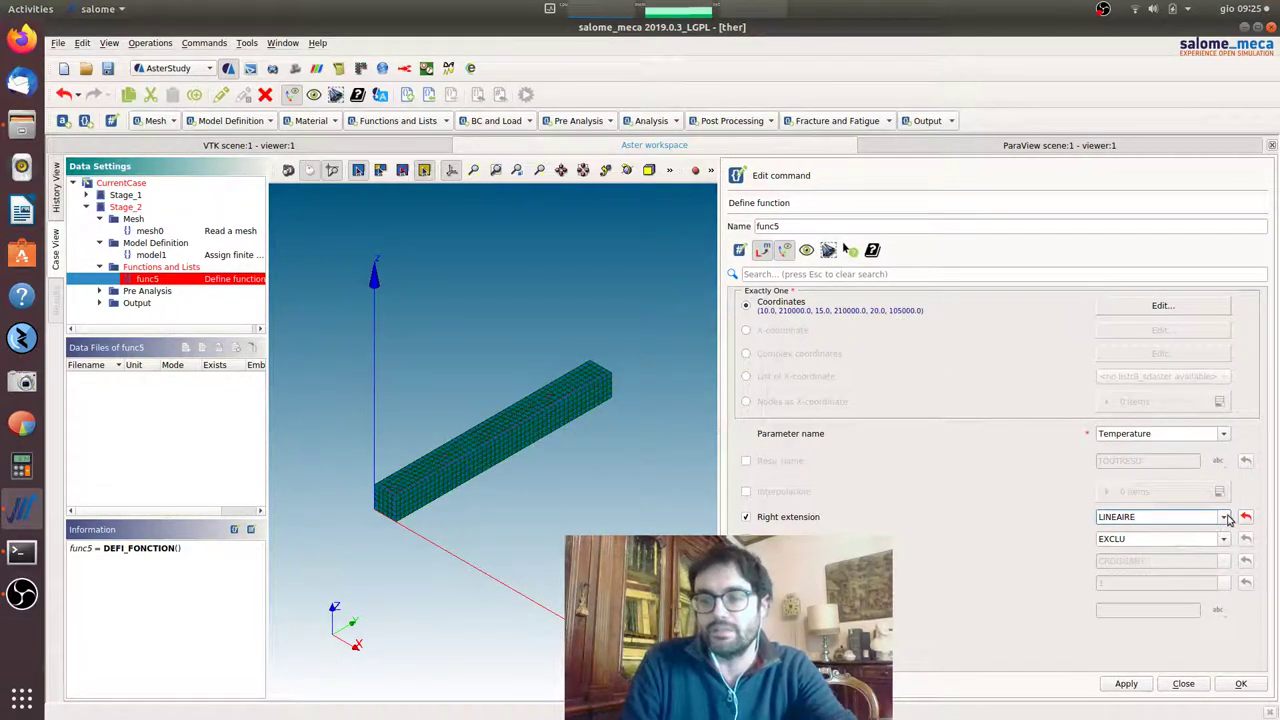
click(1223, 546)
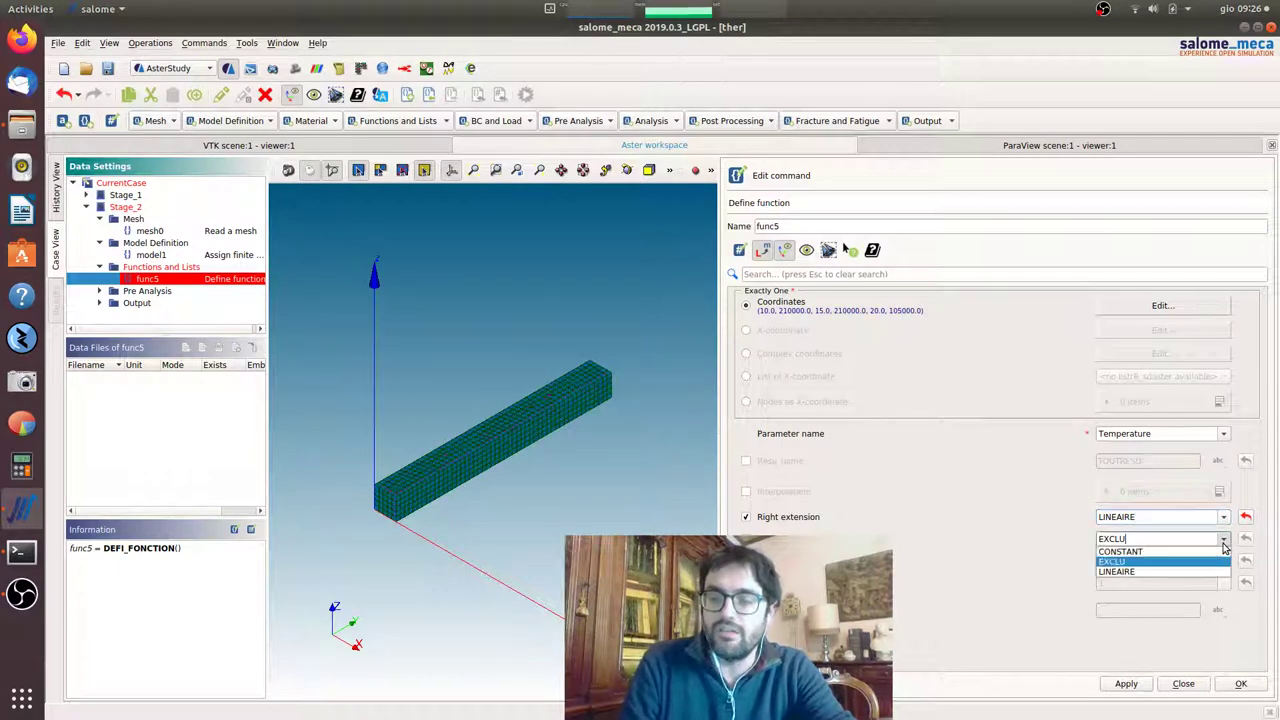
click(1220, 559)
click(1223, 516)
click(1218, 529)
click(1242, 684)
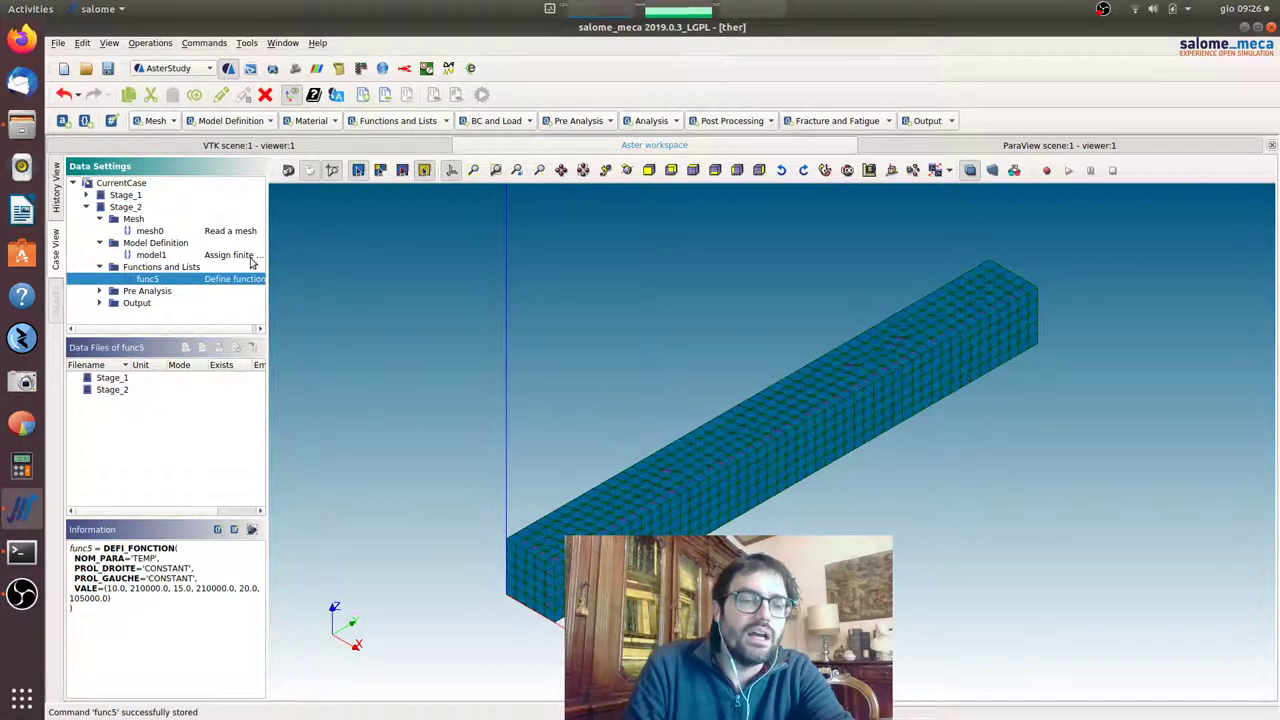
Step: Rename the temperature function func5 in Stage_2 as young
click(160, 280)
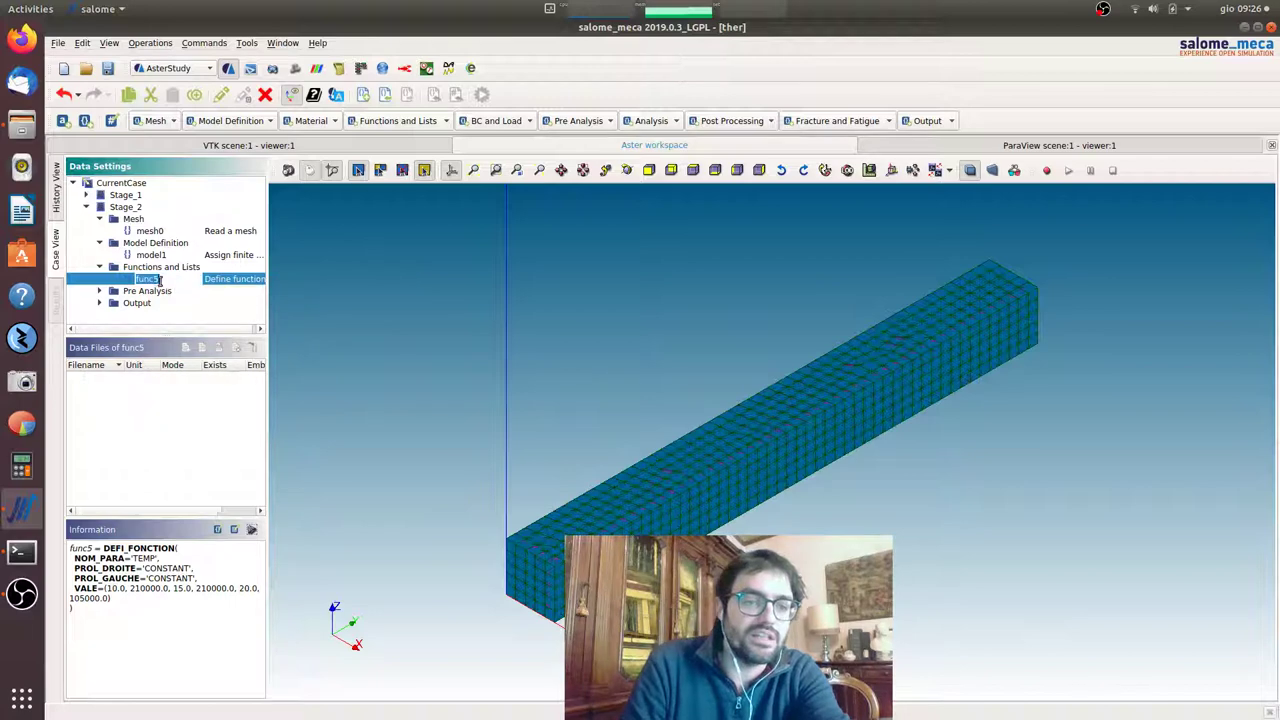
text(young)
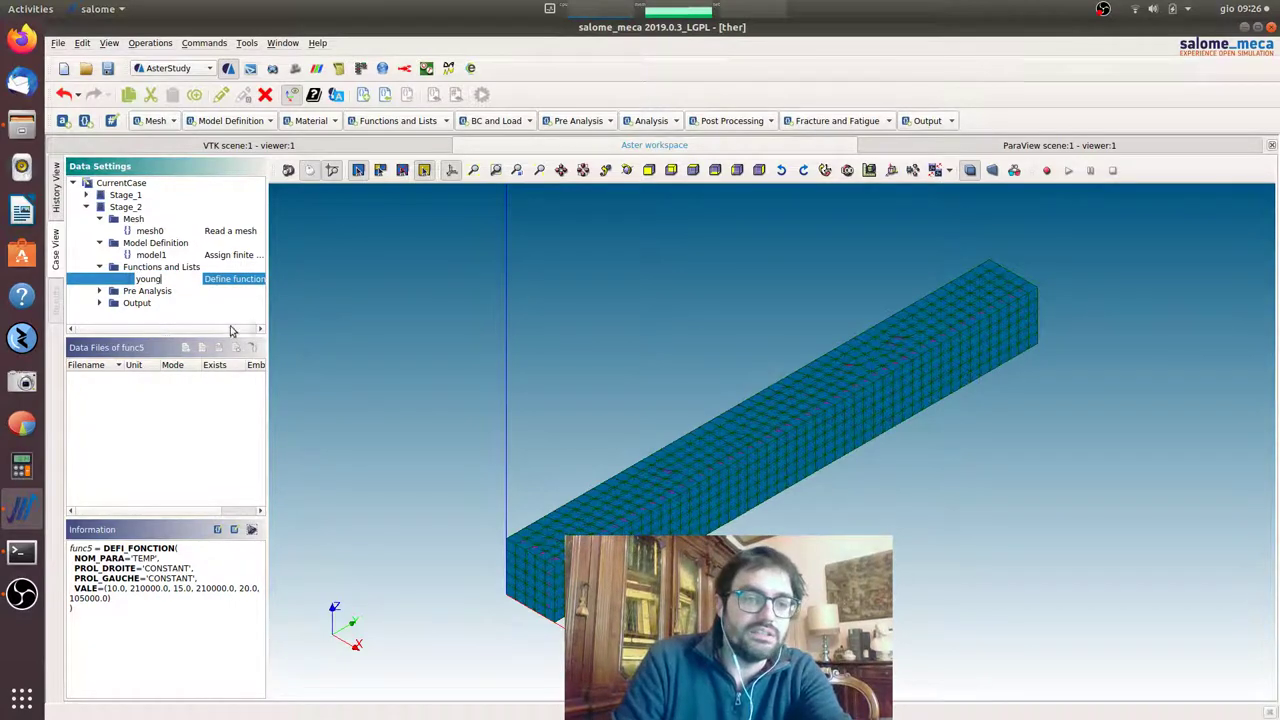
click(240, 304)
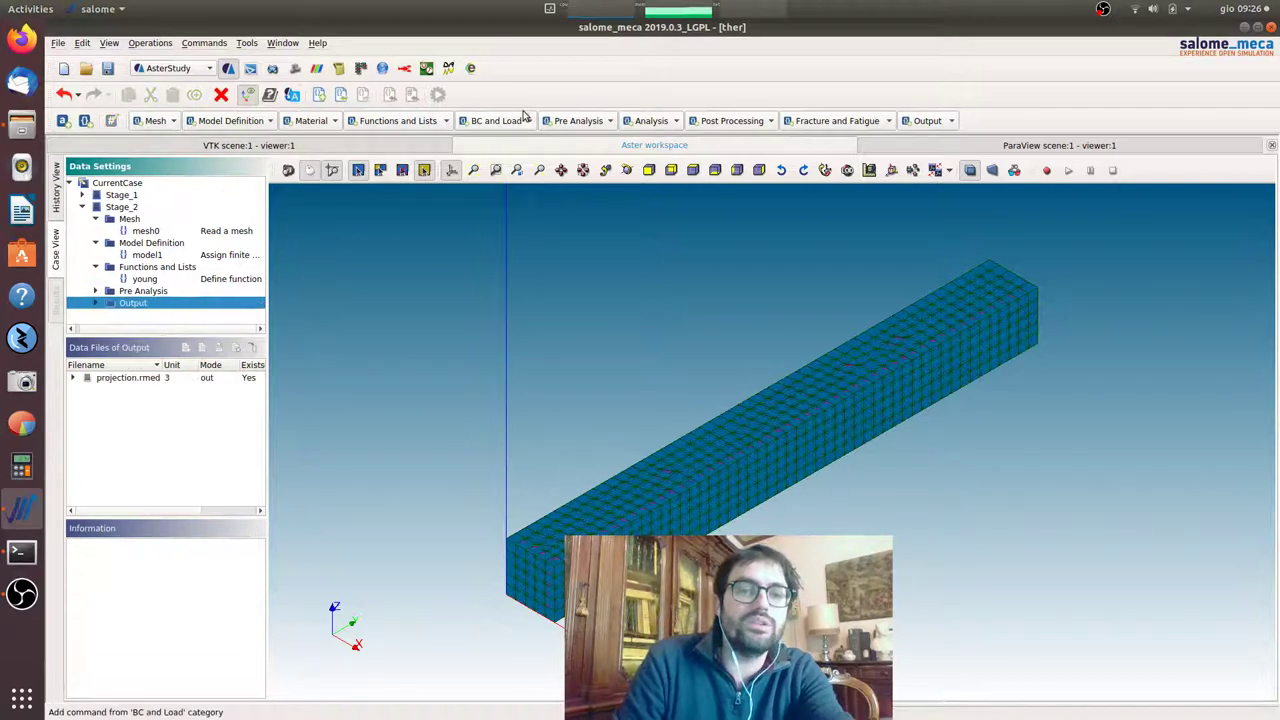
Step: Add a DEFI_CONSTANTE command named poisson with value 0.2 to Stage_2 and confirm it
click(434, 121)
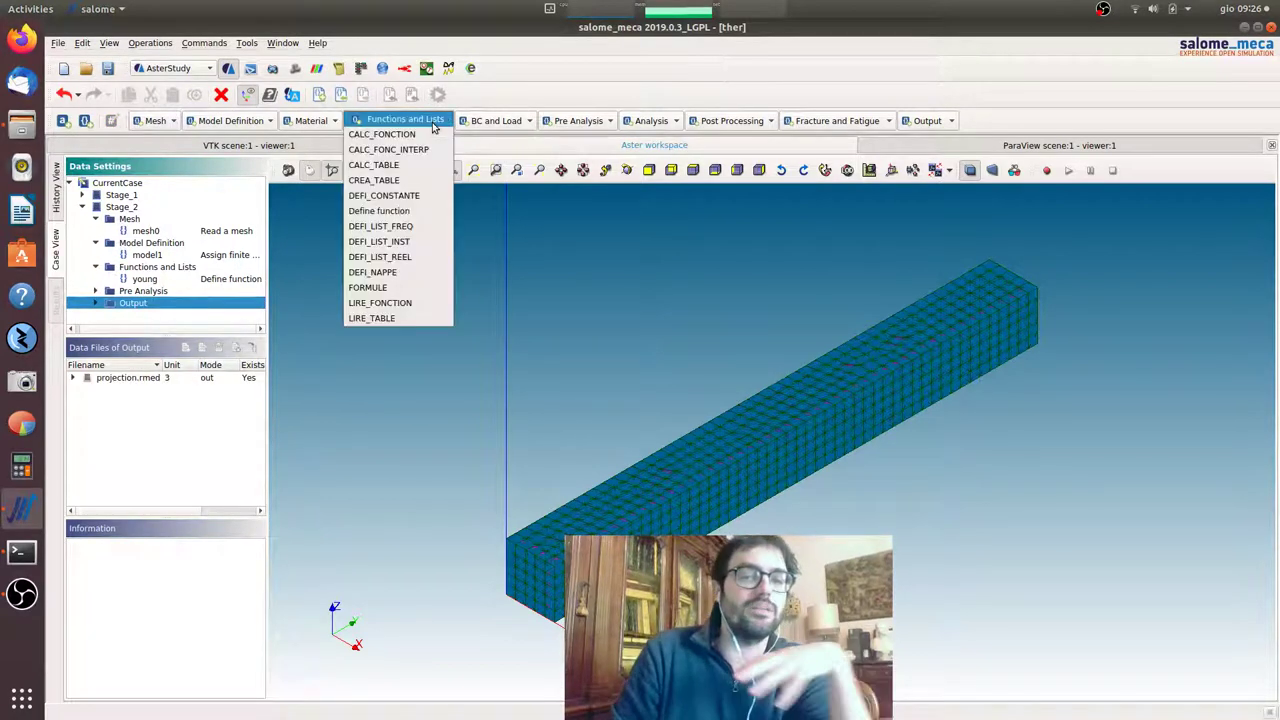
click(391, 196)
click(791, 224)
double_click(791, 224)
text(poi)
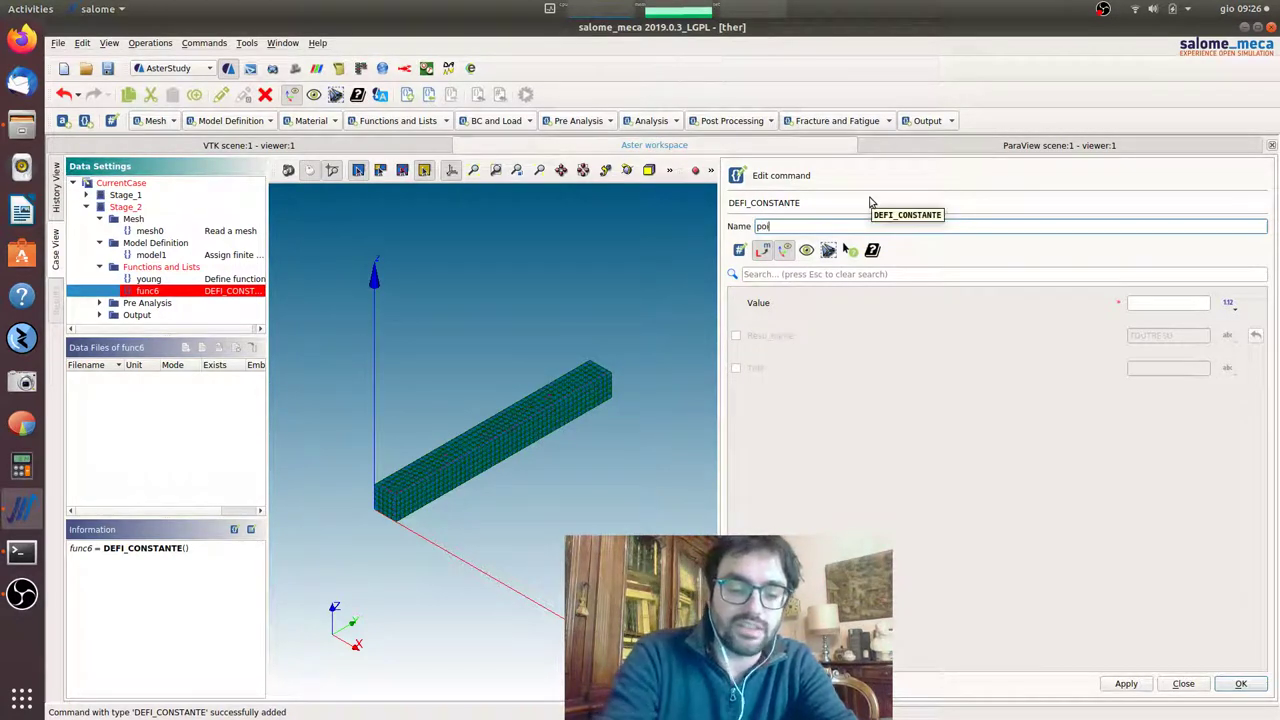
text(sson)
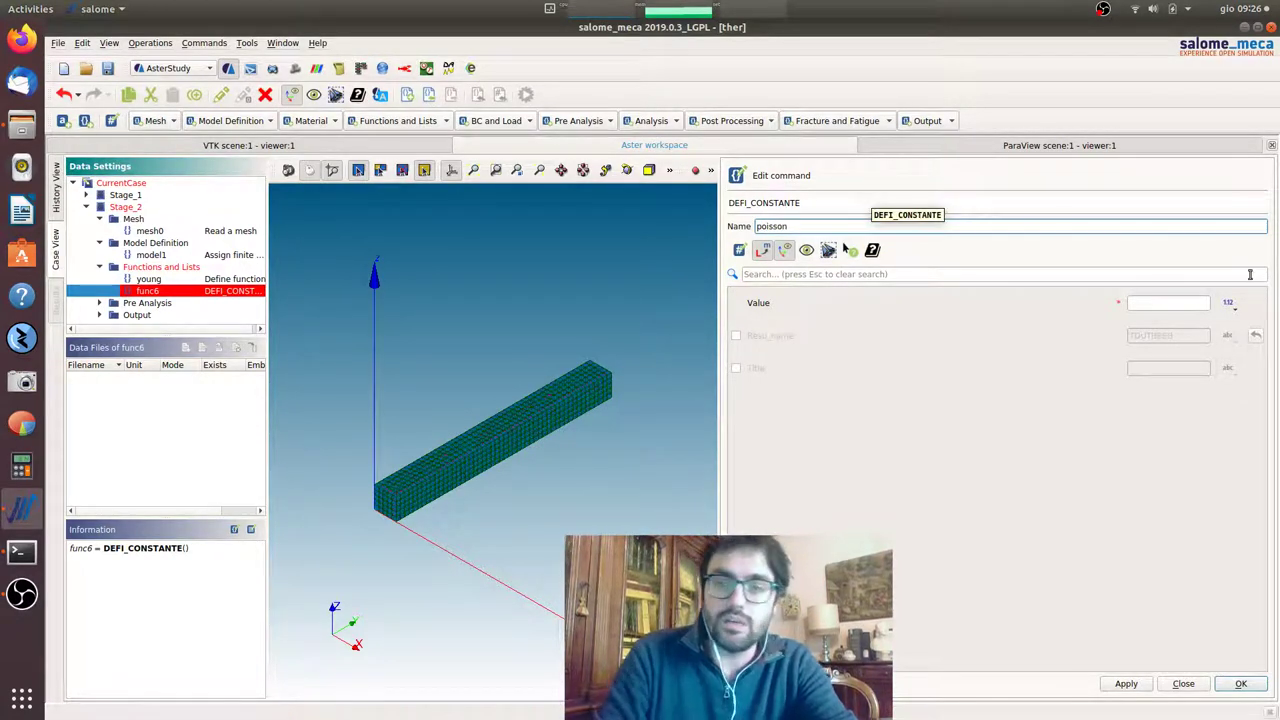
click(1180, 305)
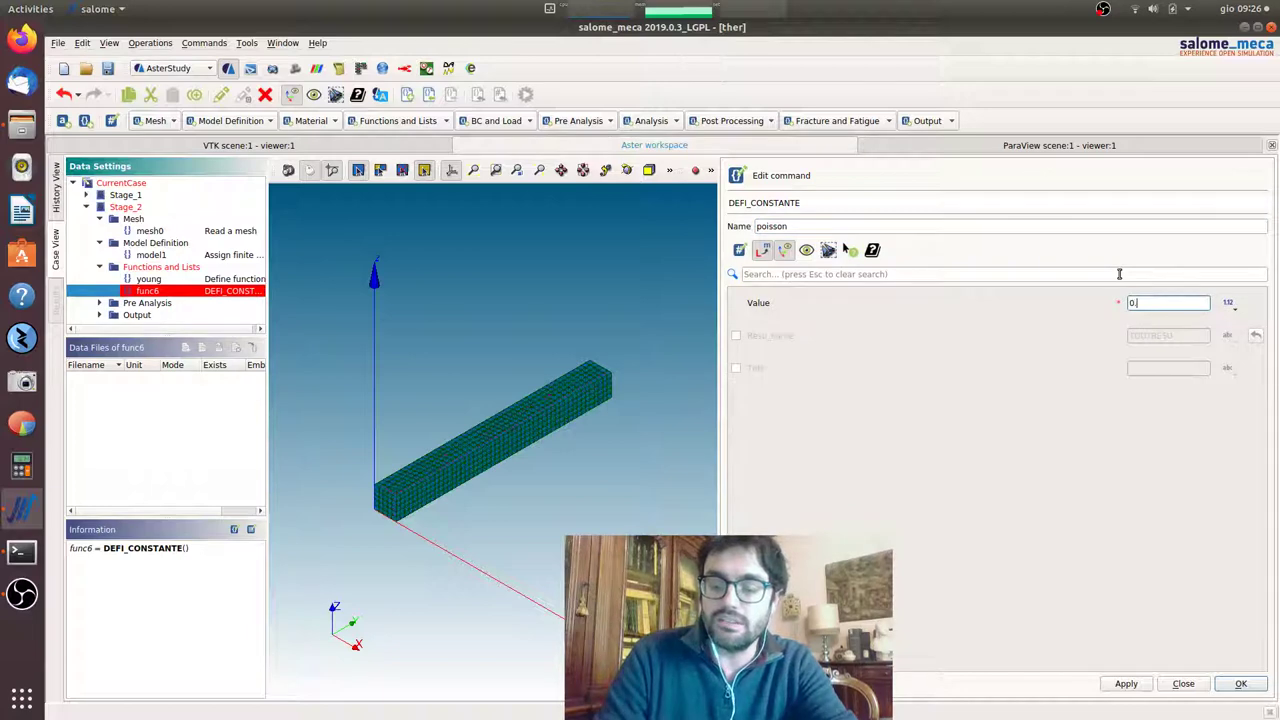
click(1254, 686)
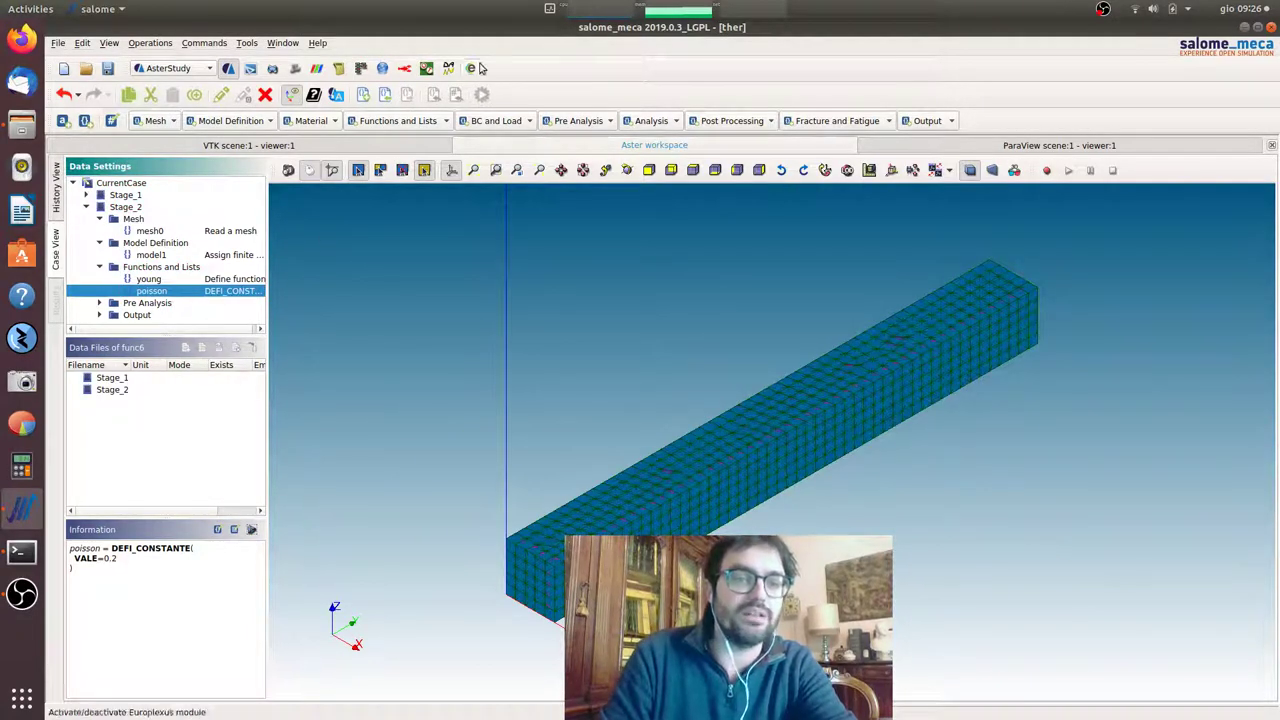
Step: Add another DEFI_CONSTANTE command named alpha with value 12e-6 and confirm it
click(445, 120)
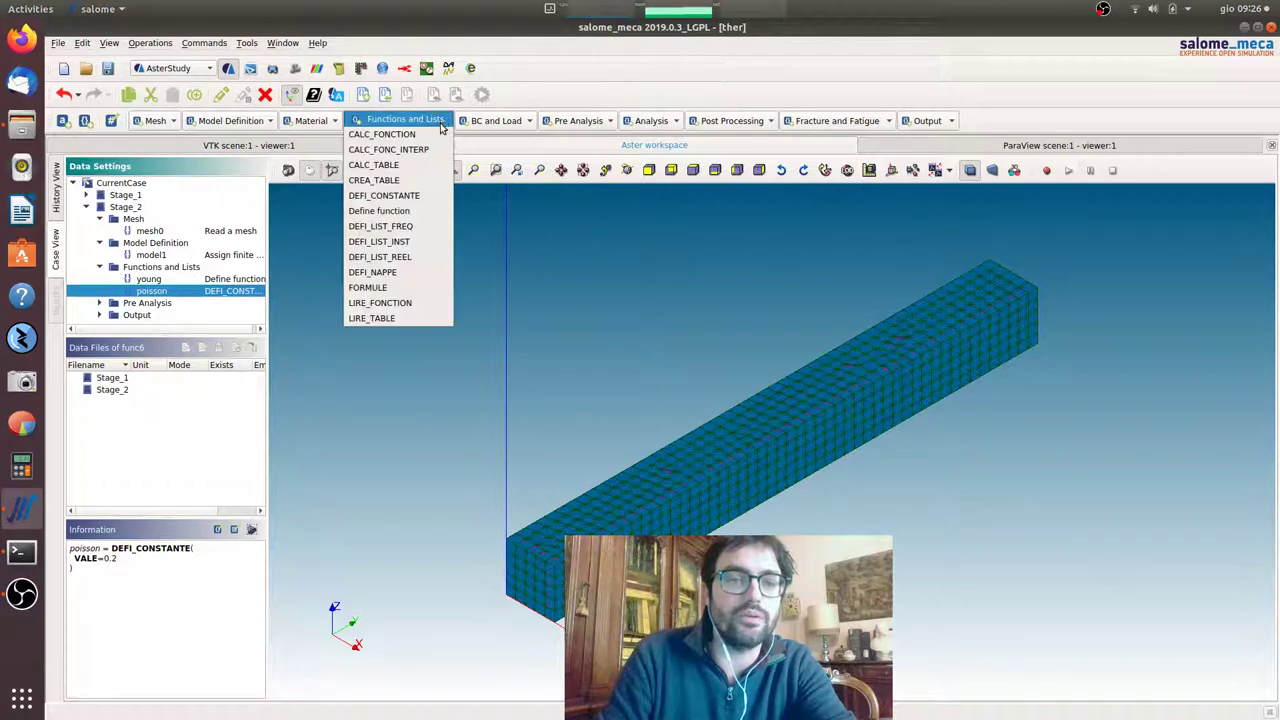
click(401, 198)
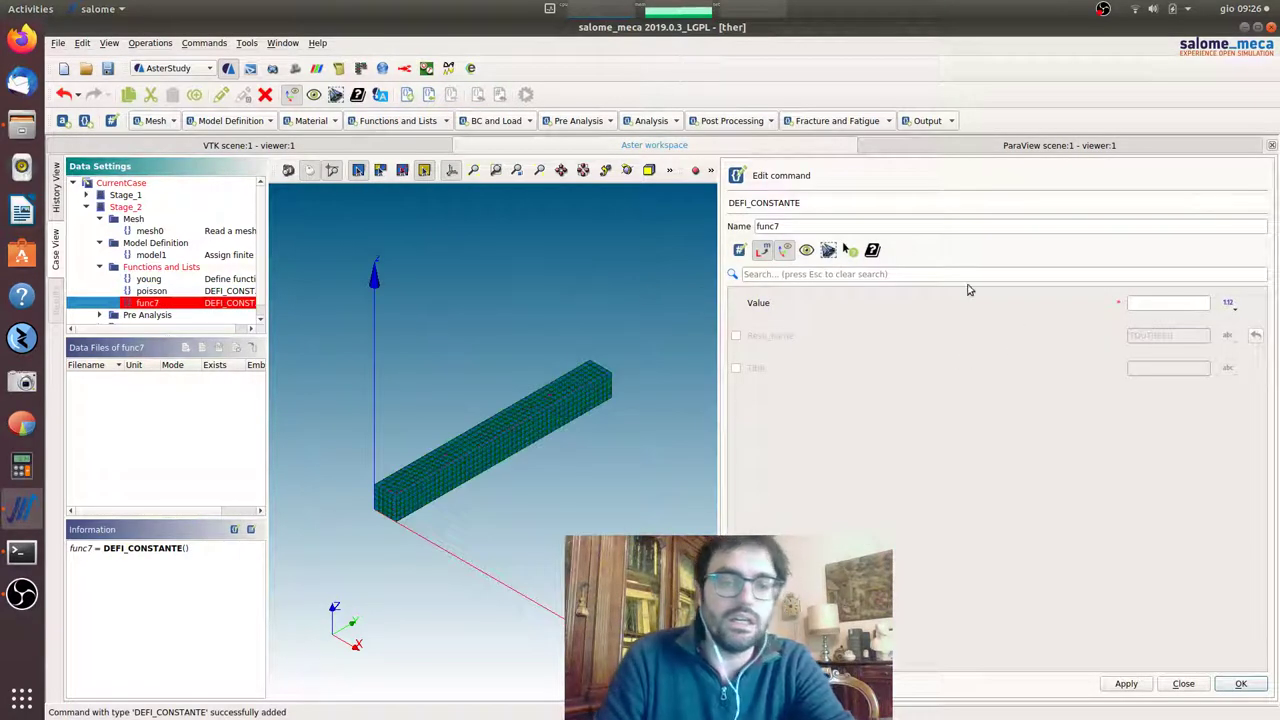
double_click(858, 225)
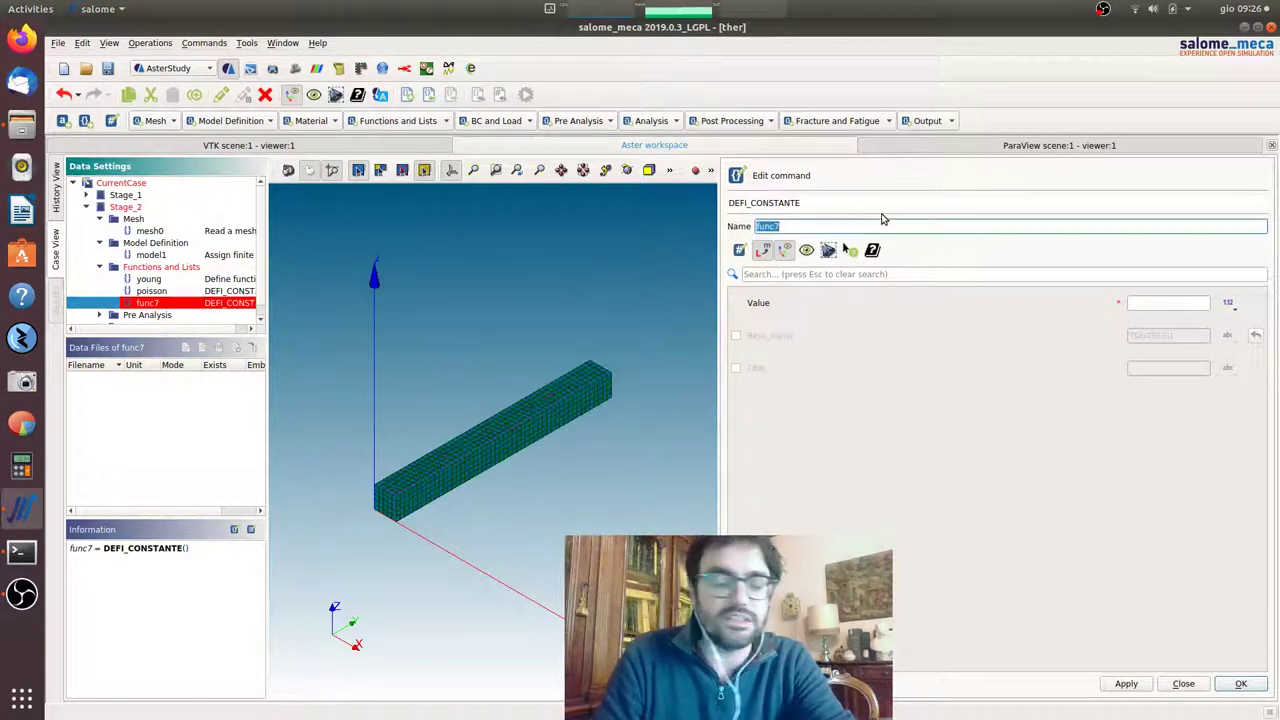
text(alpha)
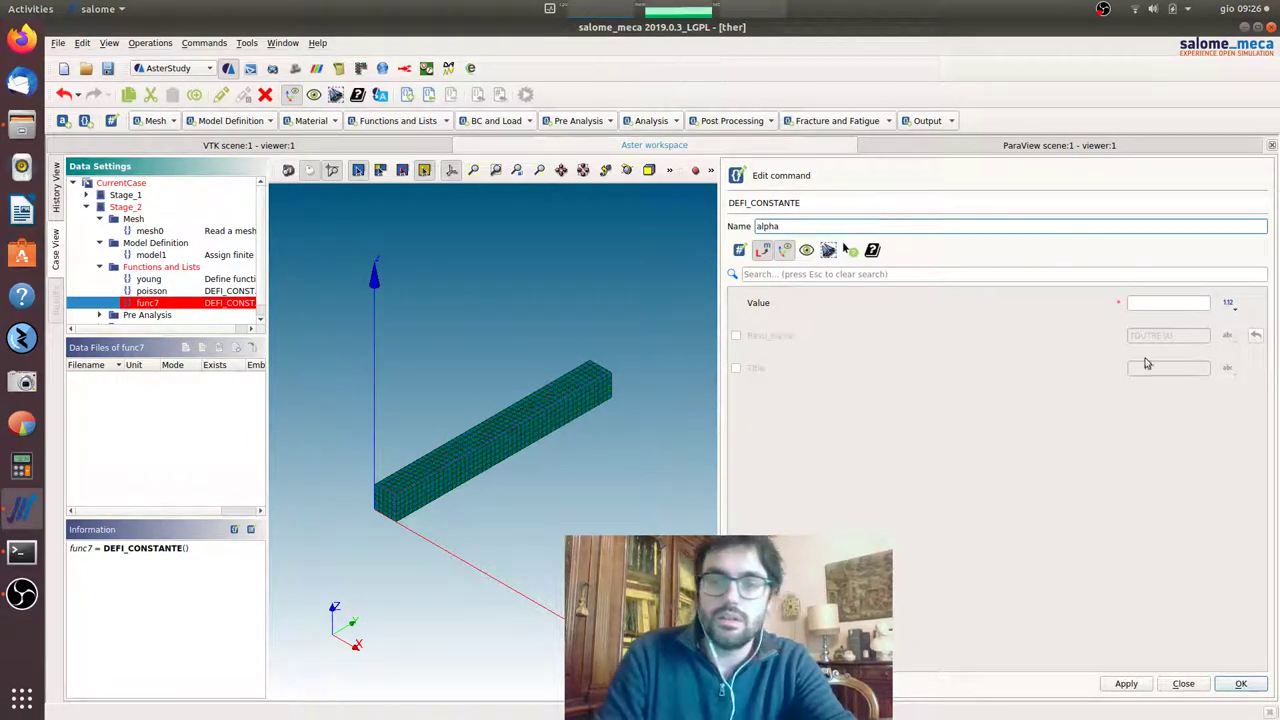
click(1140, 300)
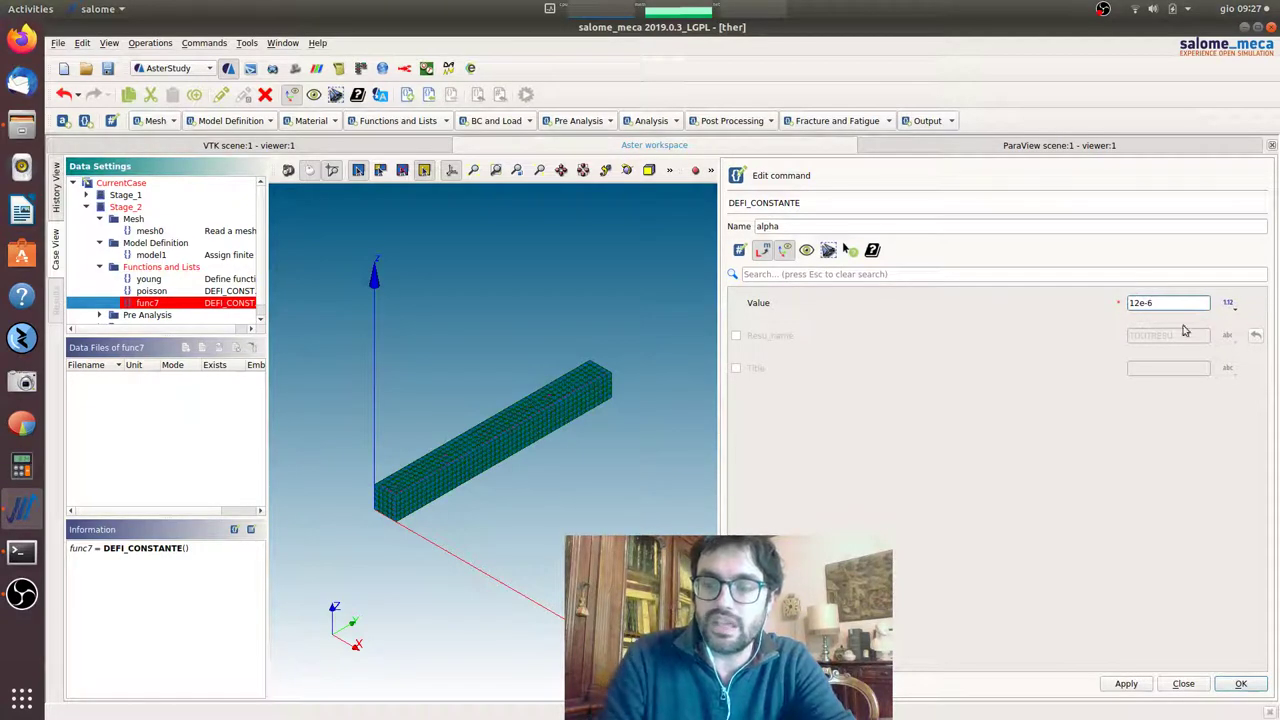
click(1241, 686)
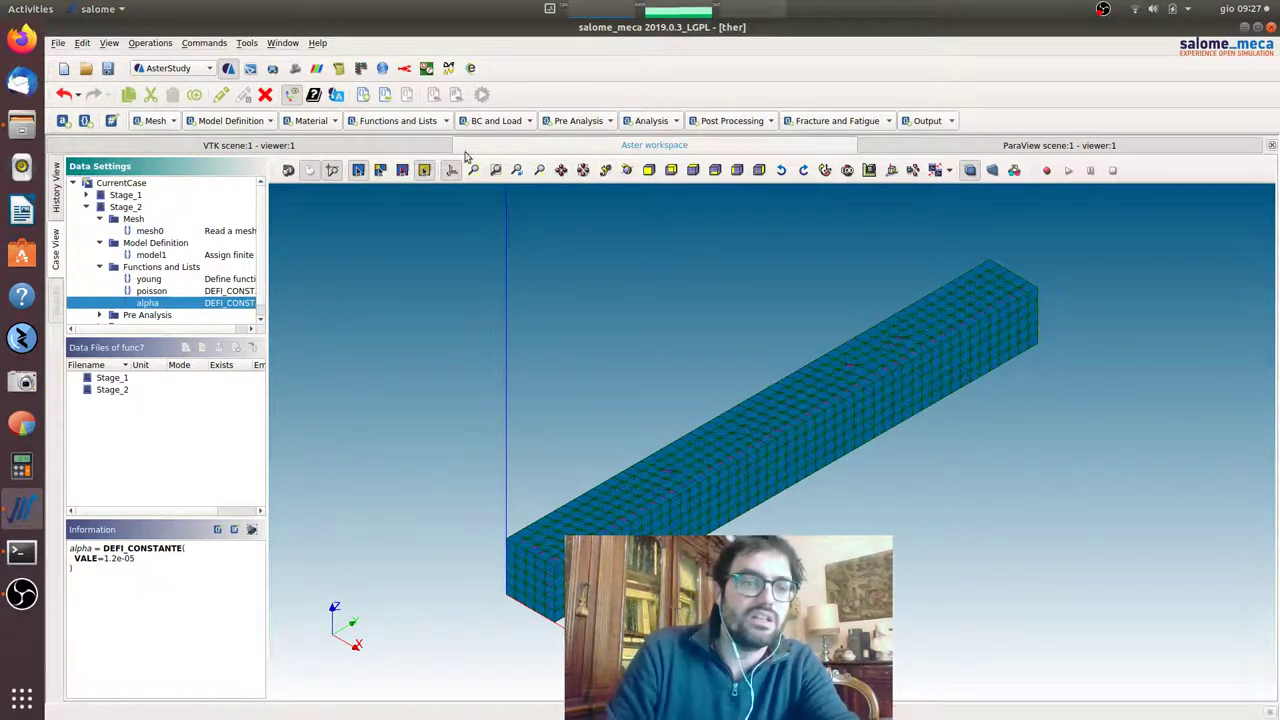
Step: Add a Define a material command to Stage_2, enable ELAS_FO and open its parameters for editing
click(310, 120)
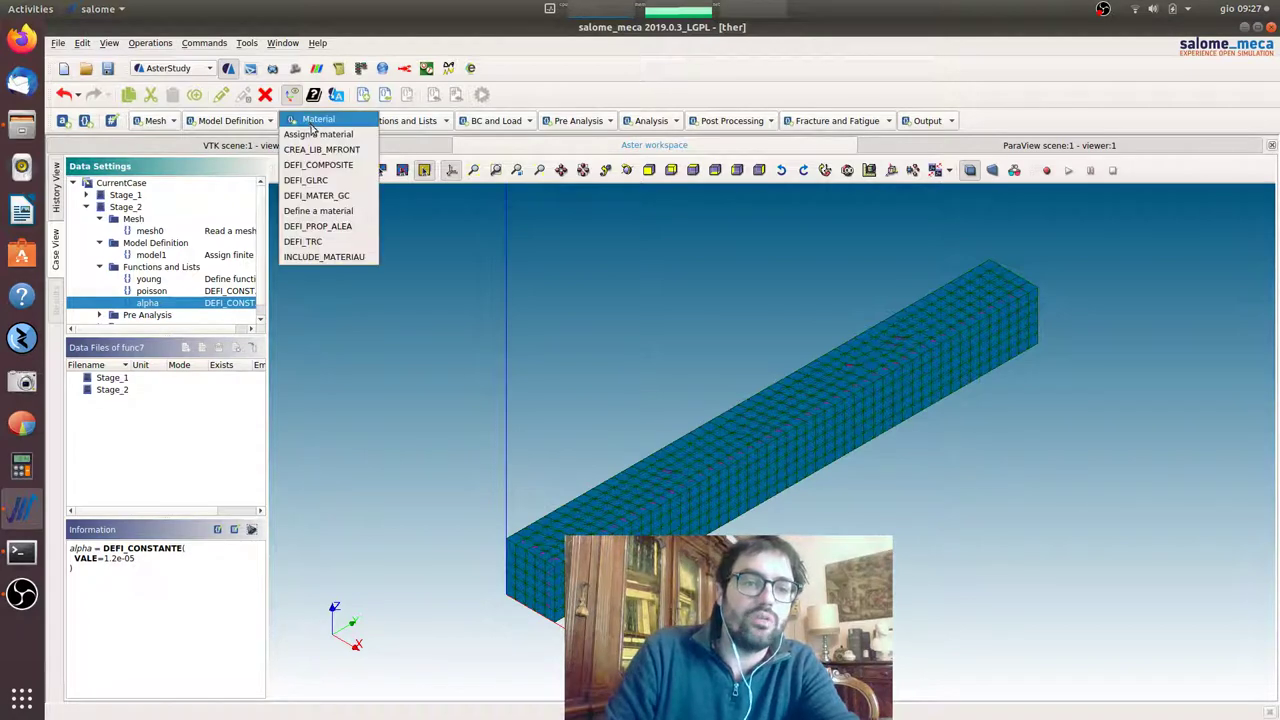
click(330, 210)
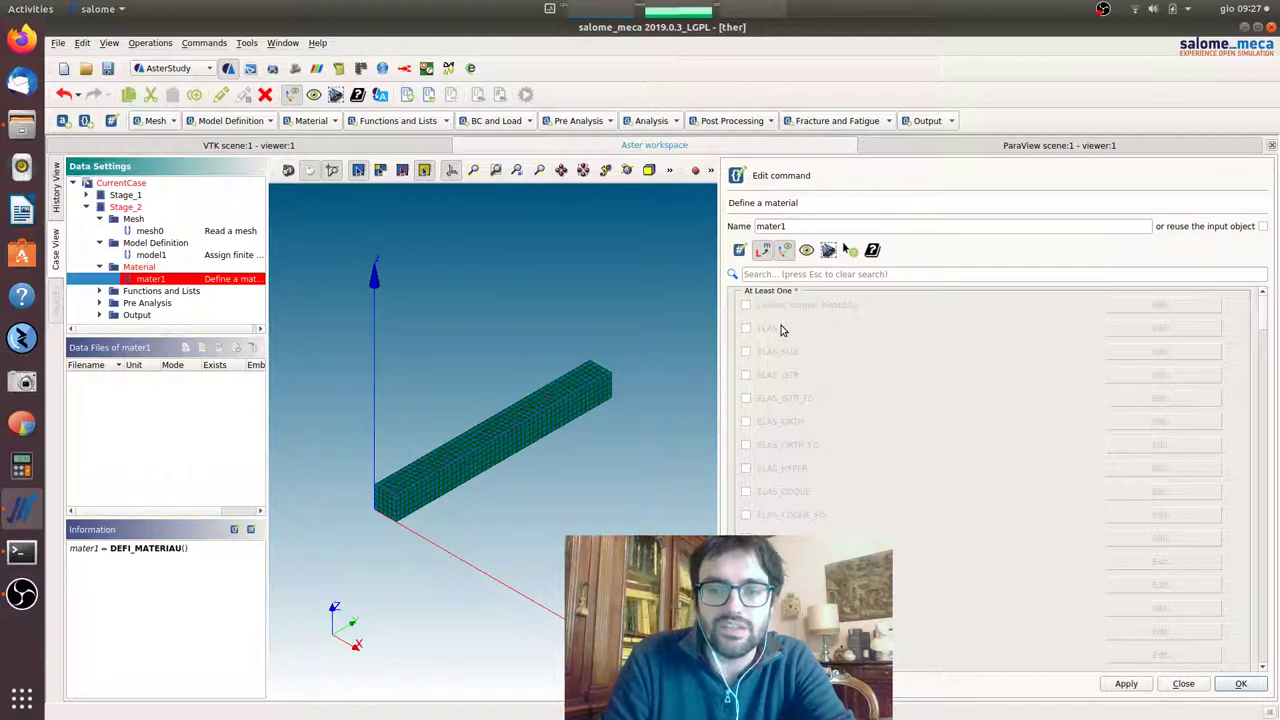
click(745, 329)
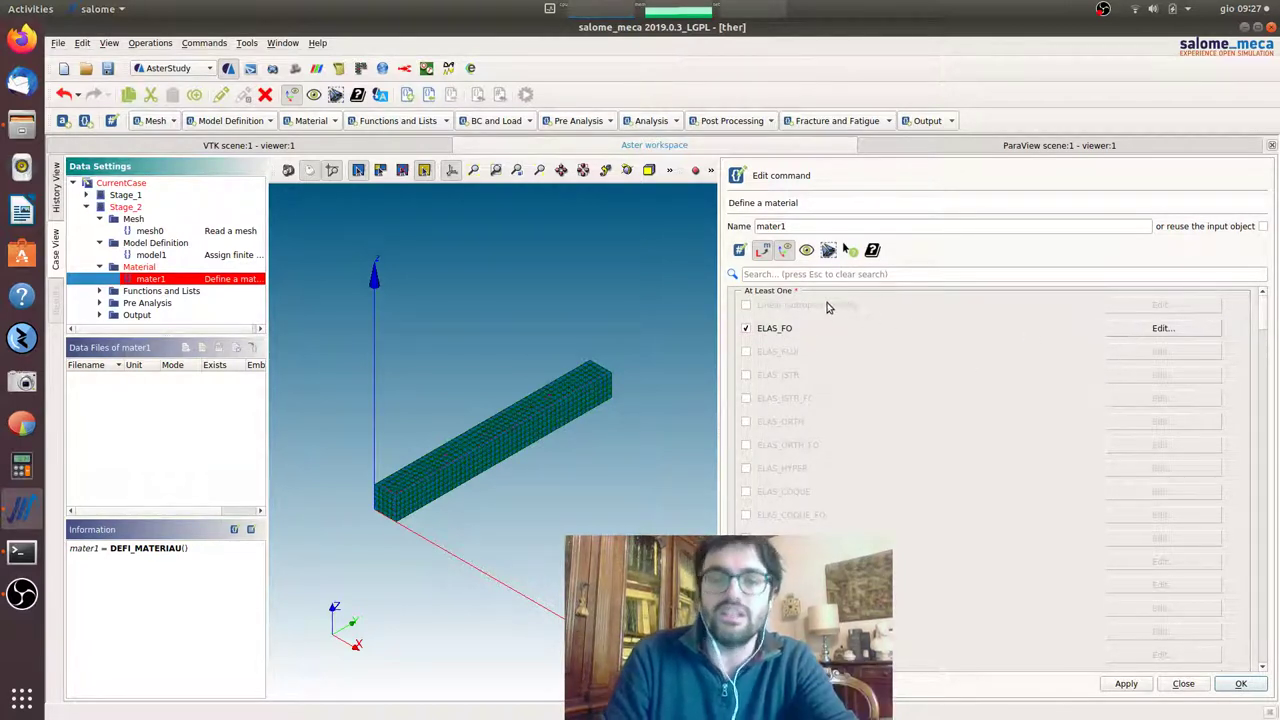
click(1180, 329)
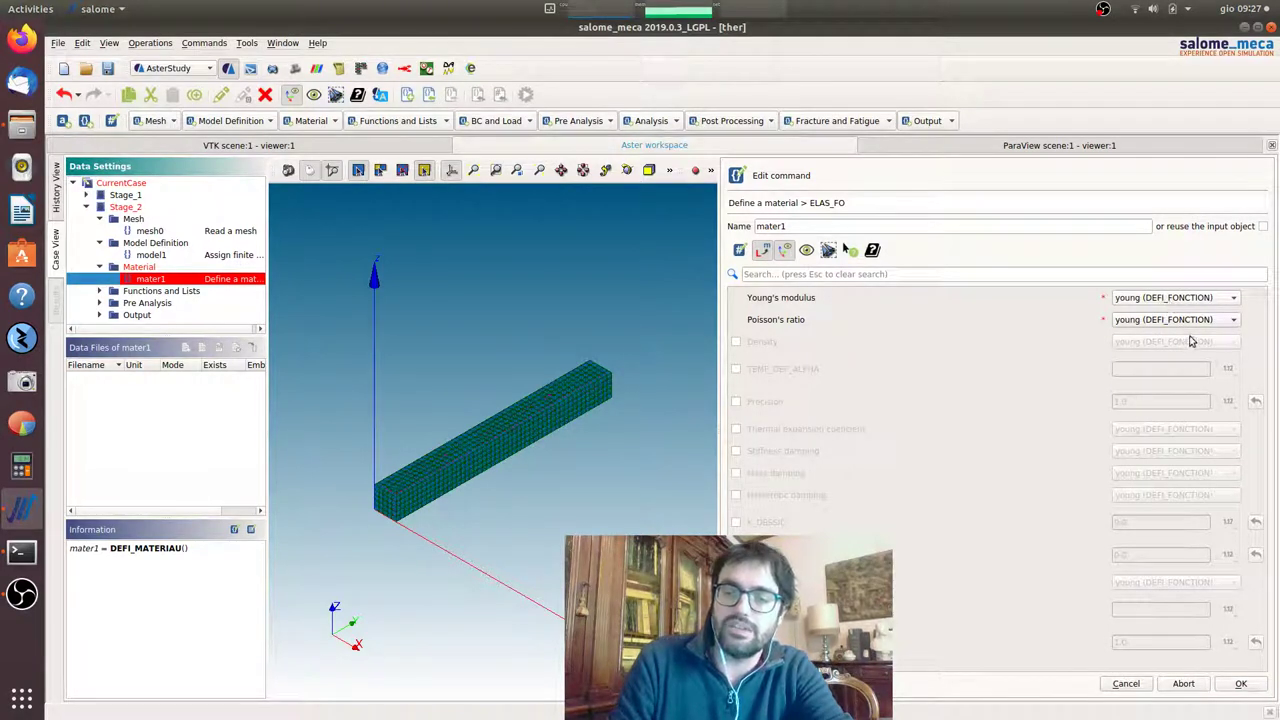
Step: Assign poisson as Poisson's ratio, enable the thermal expansion coefficient with alpha, and set TEMP_DEF_ALPHA to 15
click(1192, 320)
click(1188, 336)
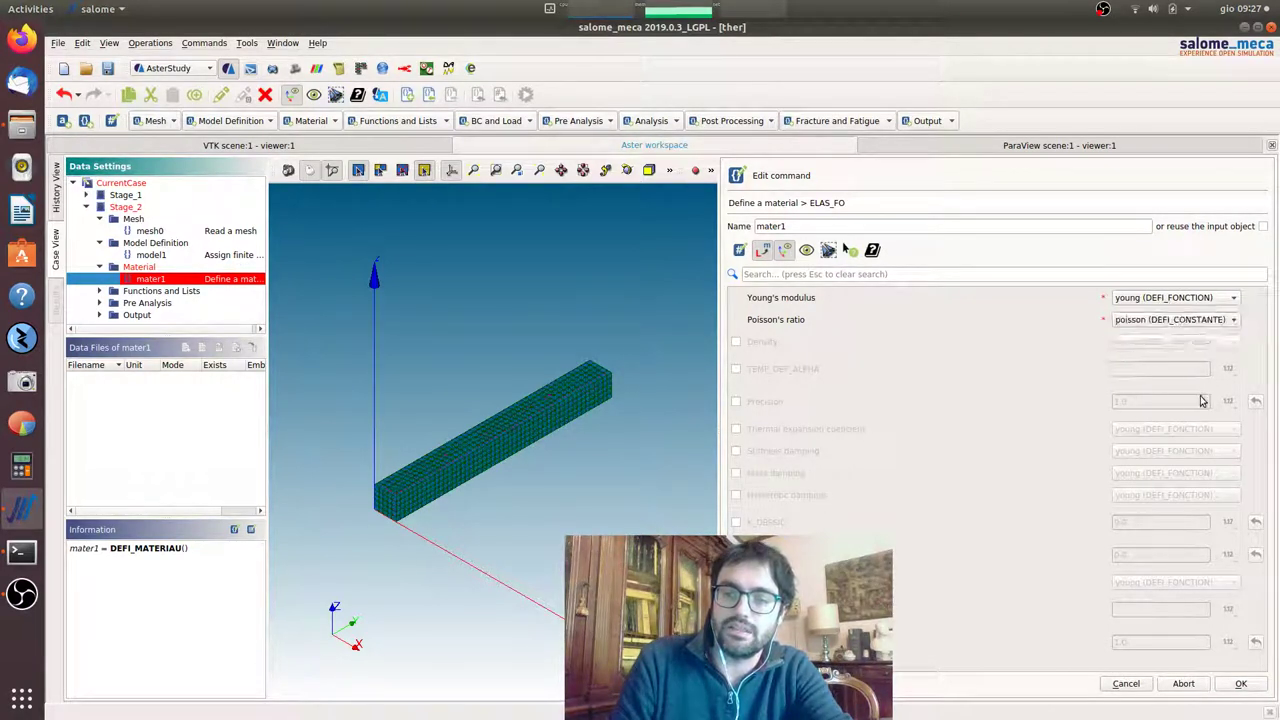
click(736, 429)
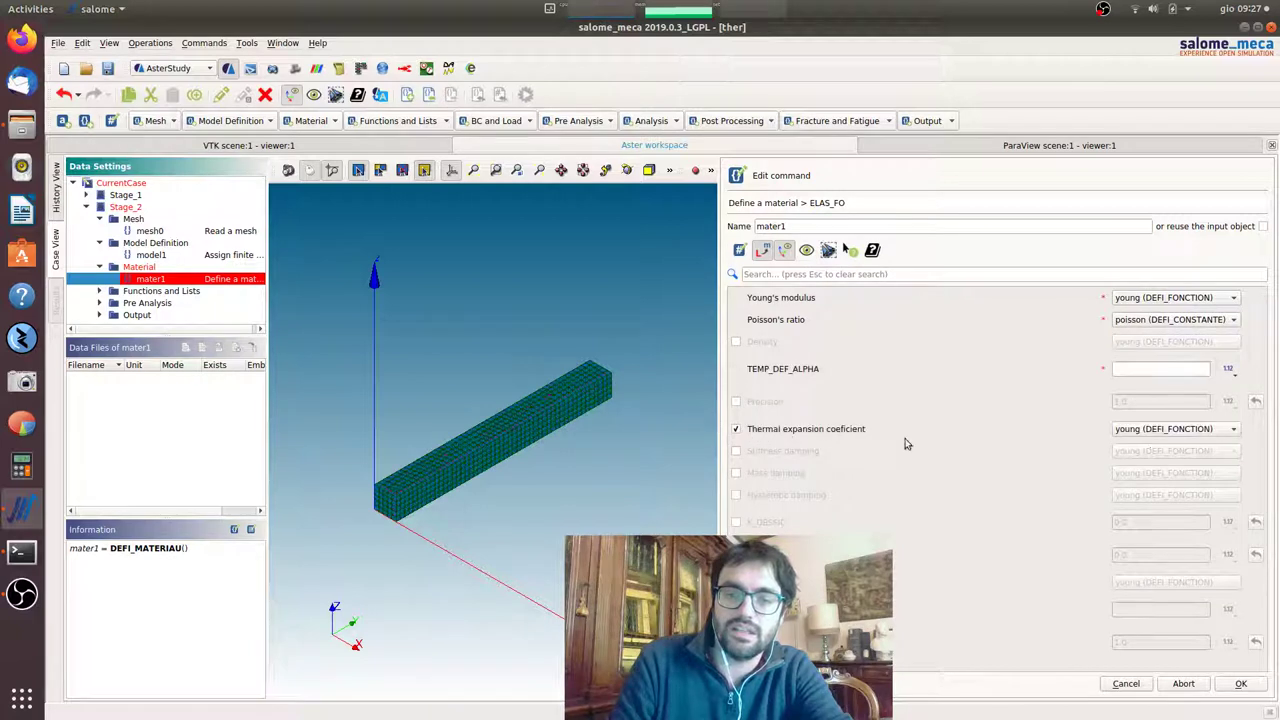
click(1218, 430)
click(1168, 460)
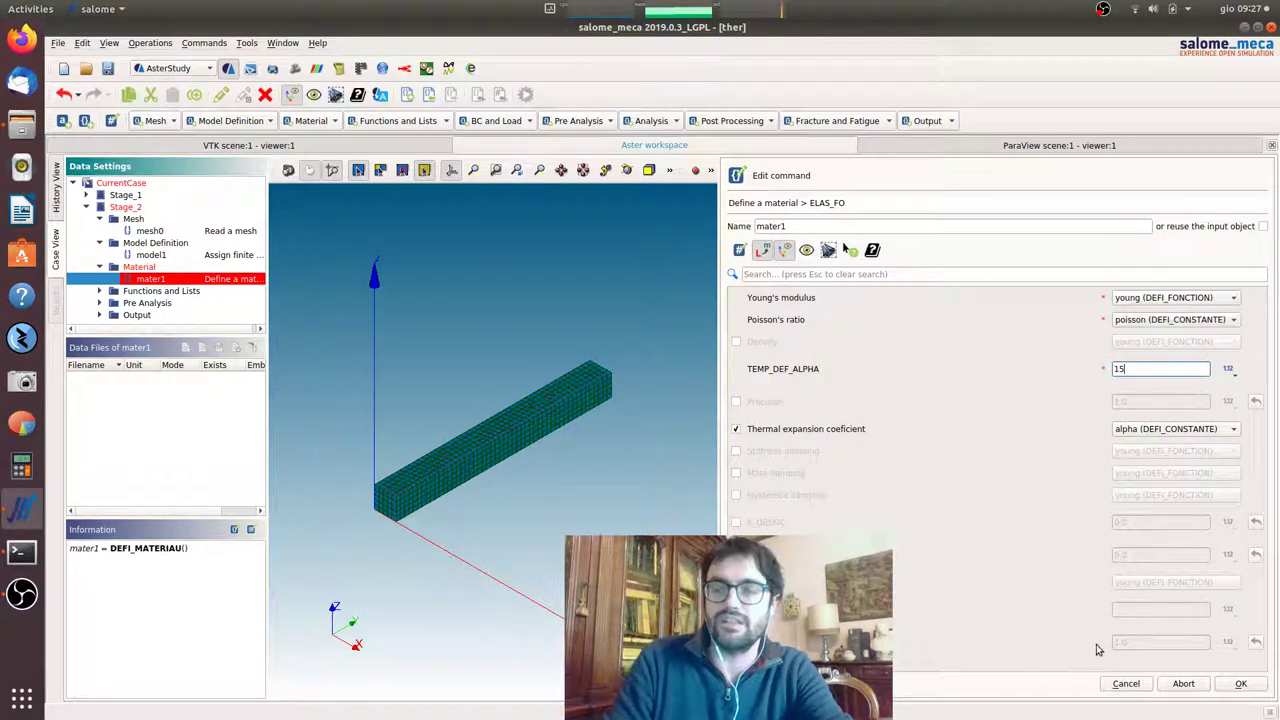
Step: Accept the ELAS_FO parameters, rename the material as steel and confirm the command
click(1241, 685)
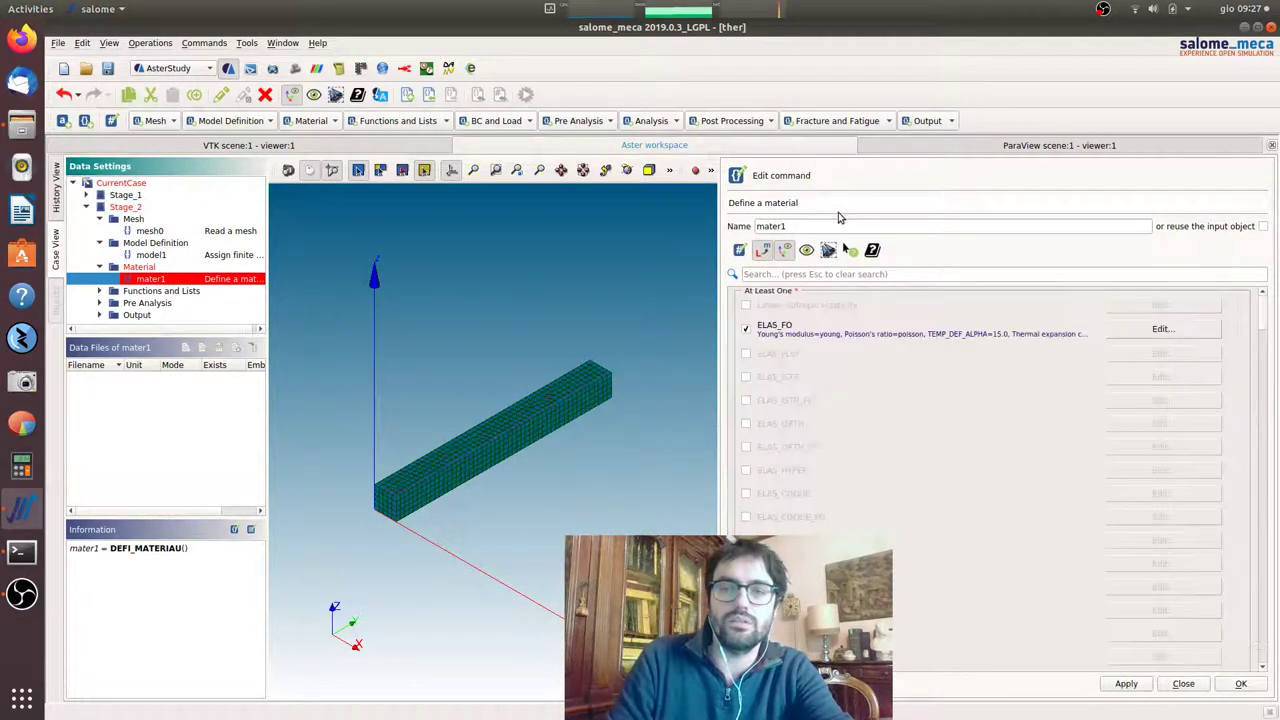
double_click(802, 226)
text(steel)
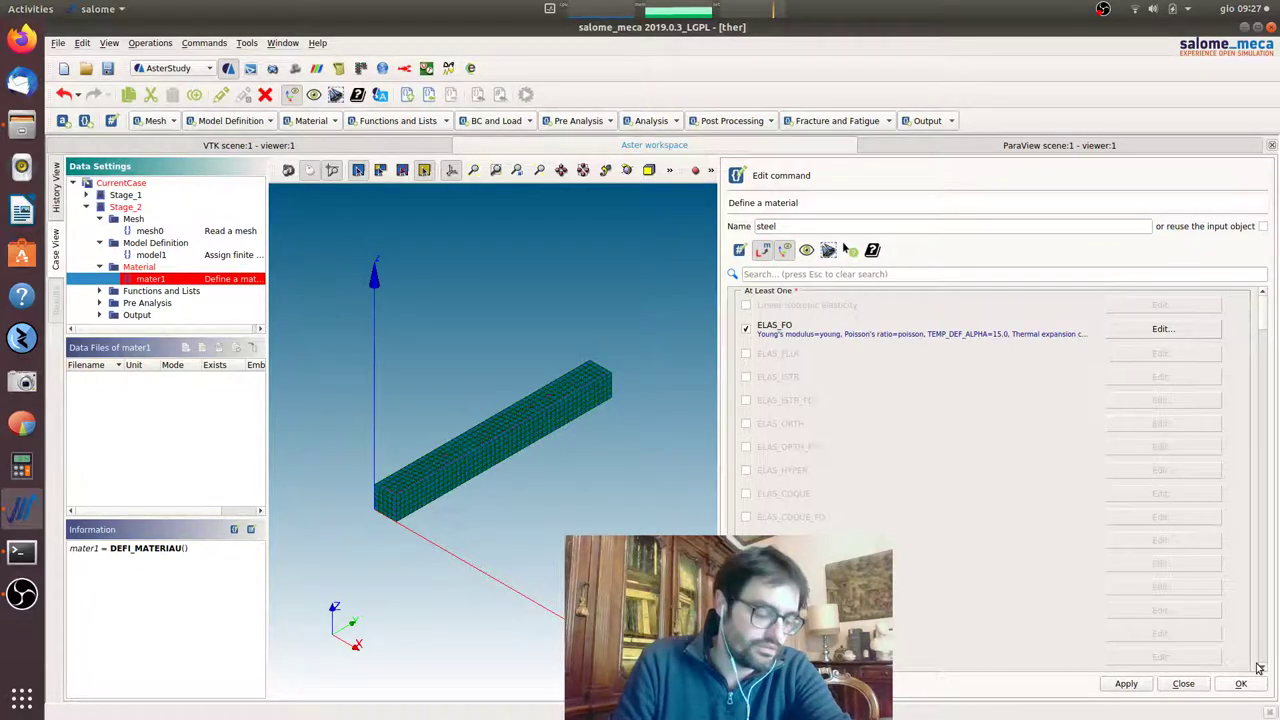
click(1240, 683)
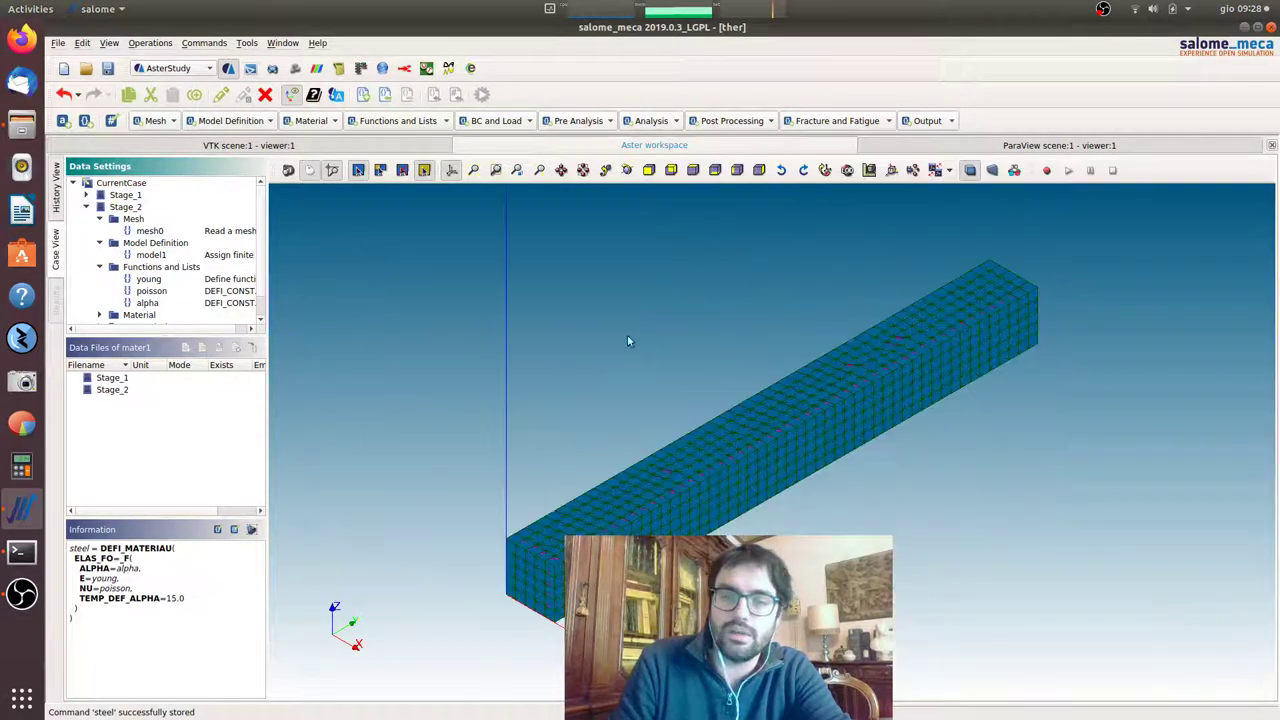
Step: Add an Assign a material command to Stage_2 and base it on the model model1
click(317, 120)
click(318, 134)
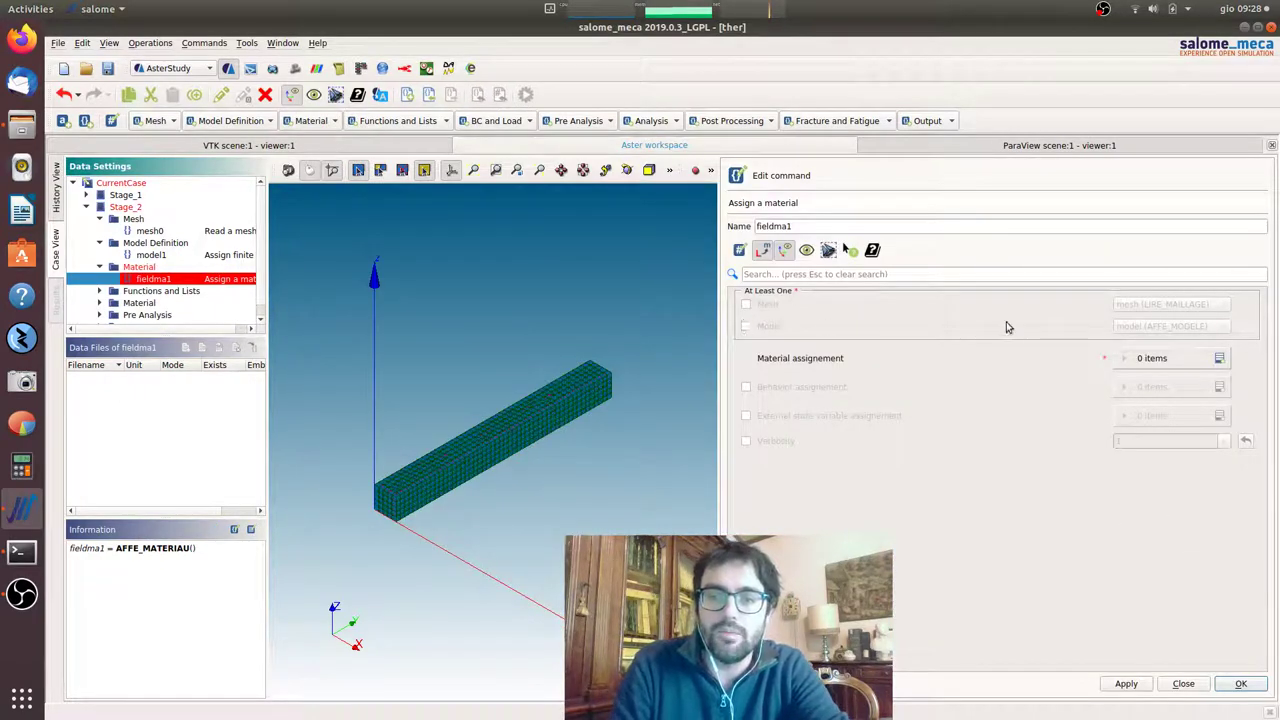
click(745, 326)
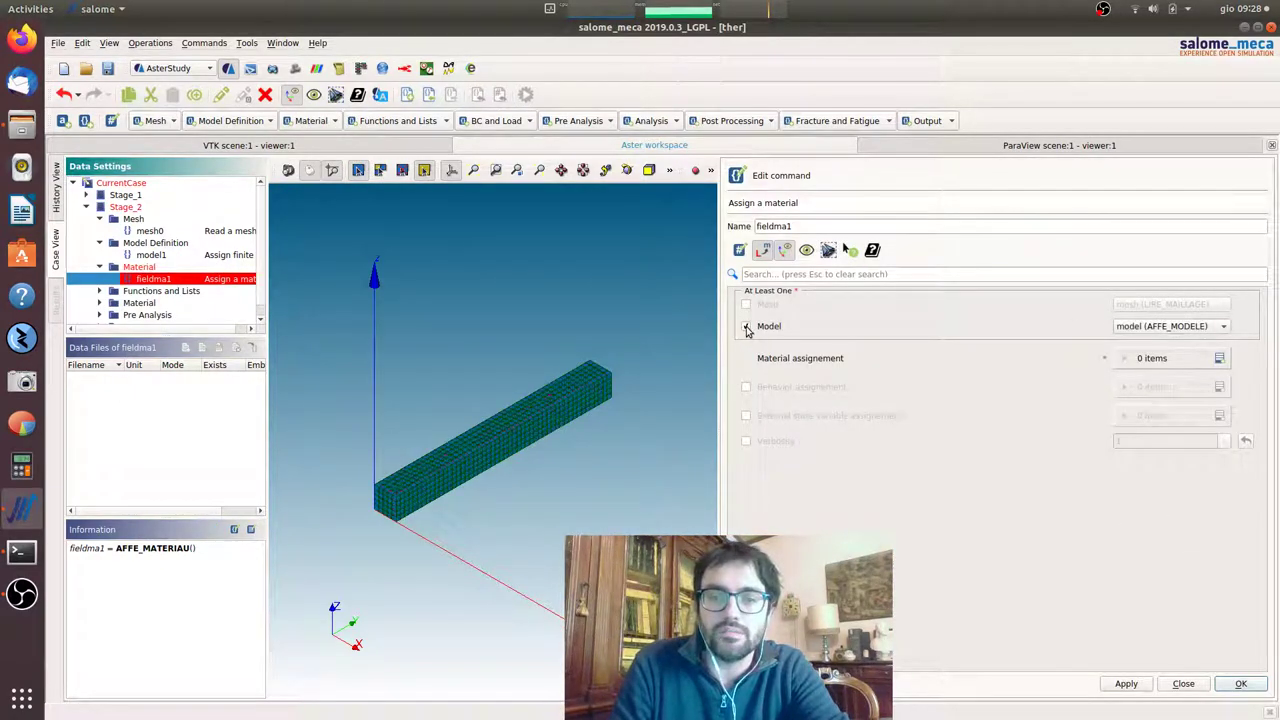
click(1155, 330)
click(1160, 342)
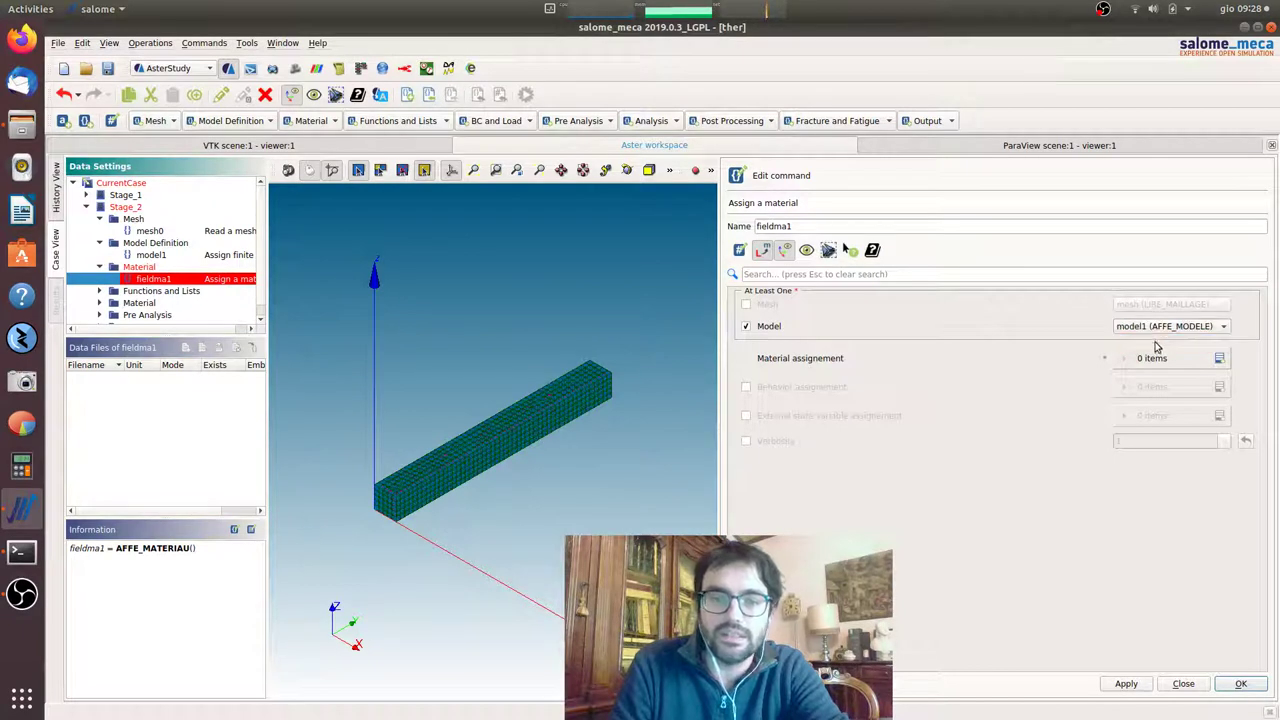
Step: Add a material assignment item that applies steel everywhere and confirm it
click(1219, 359)
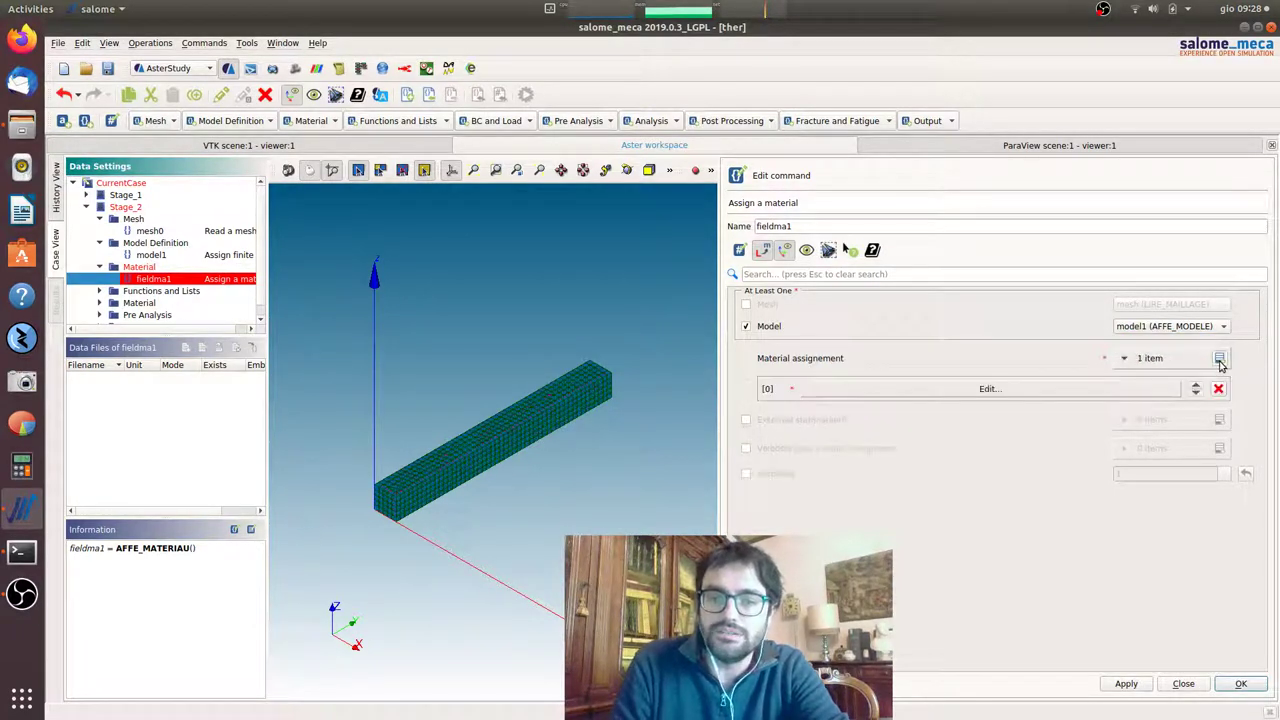
click(1072, 392)
click(745, 304)
click(1235, 360)
click(1166, 391)
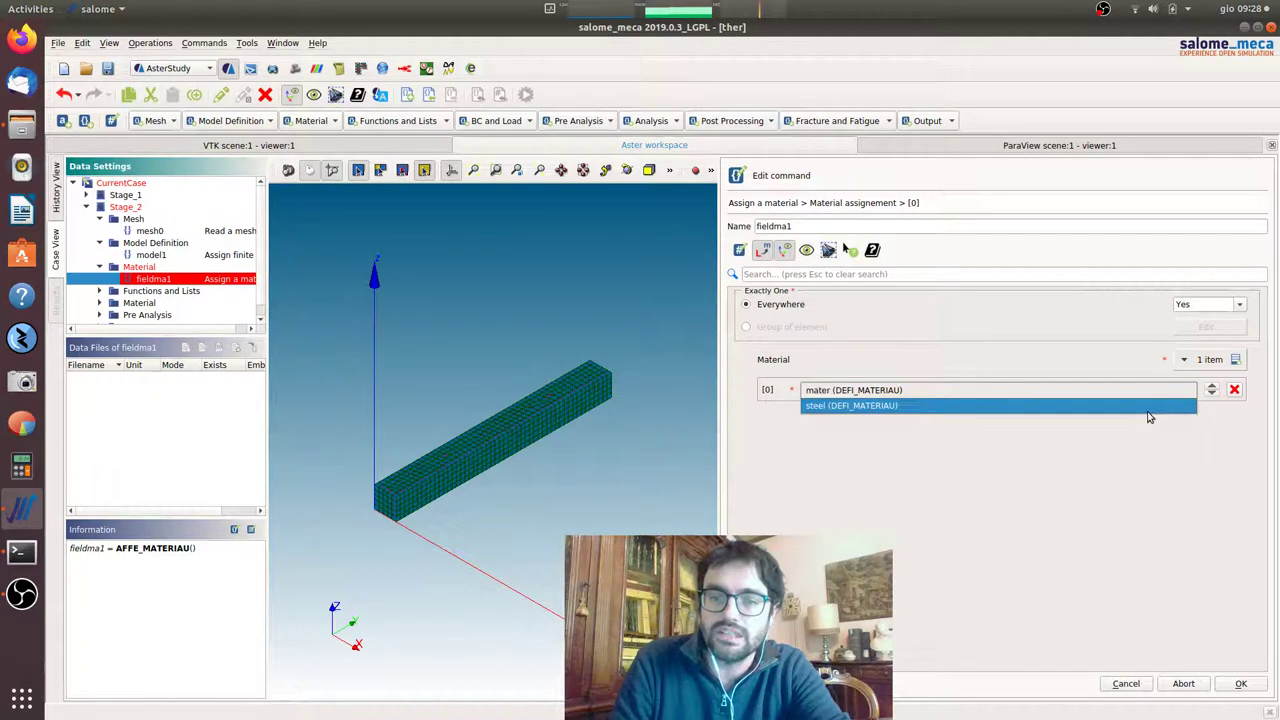
click(1149, 414)
click(1241, 683)
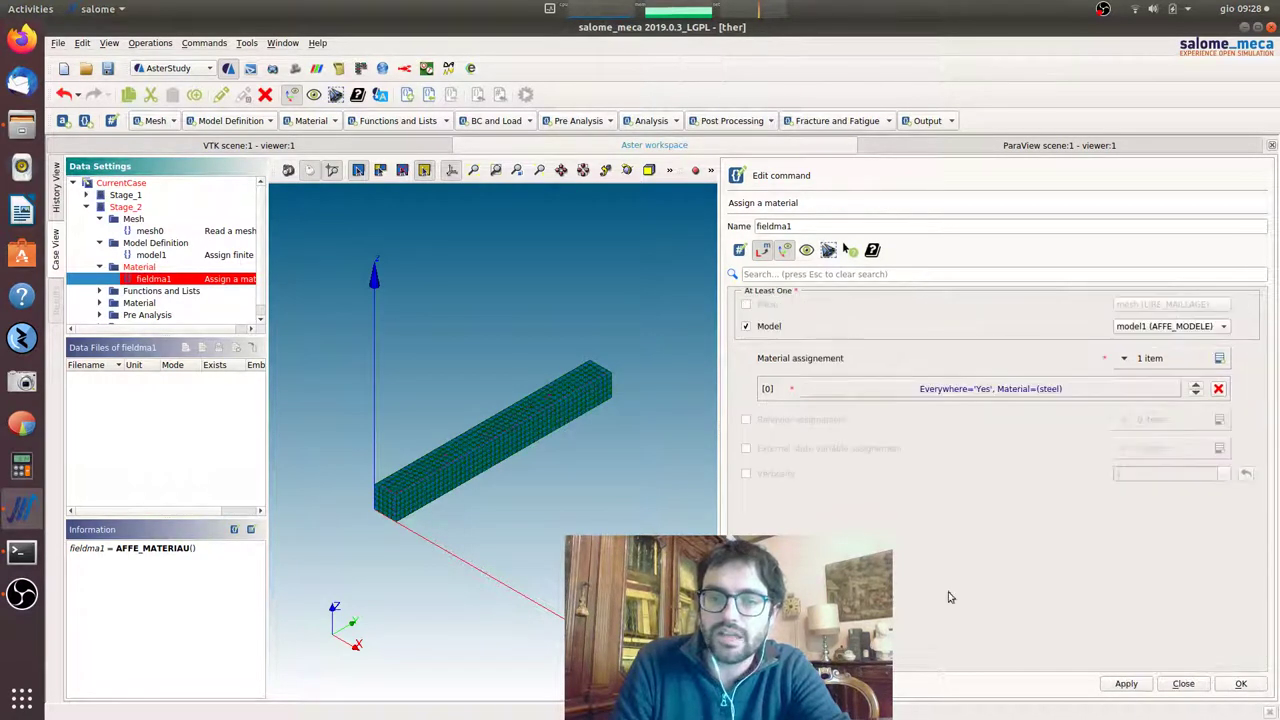
Step: Enable the external state variable assignment and add a Temperature item with reference value 15
click(747, 449)
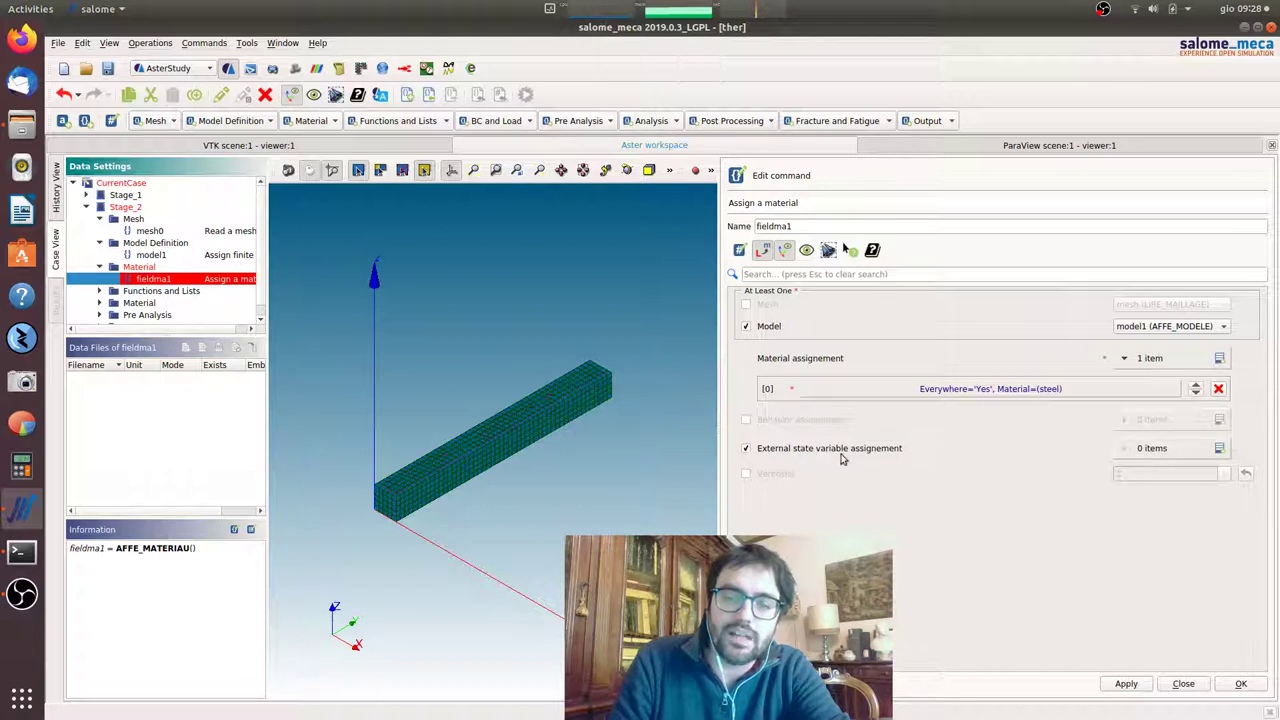
click(1221, 451)
click(1137, 482)
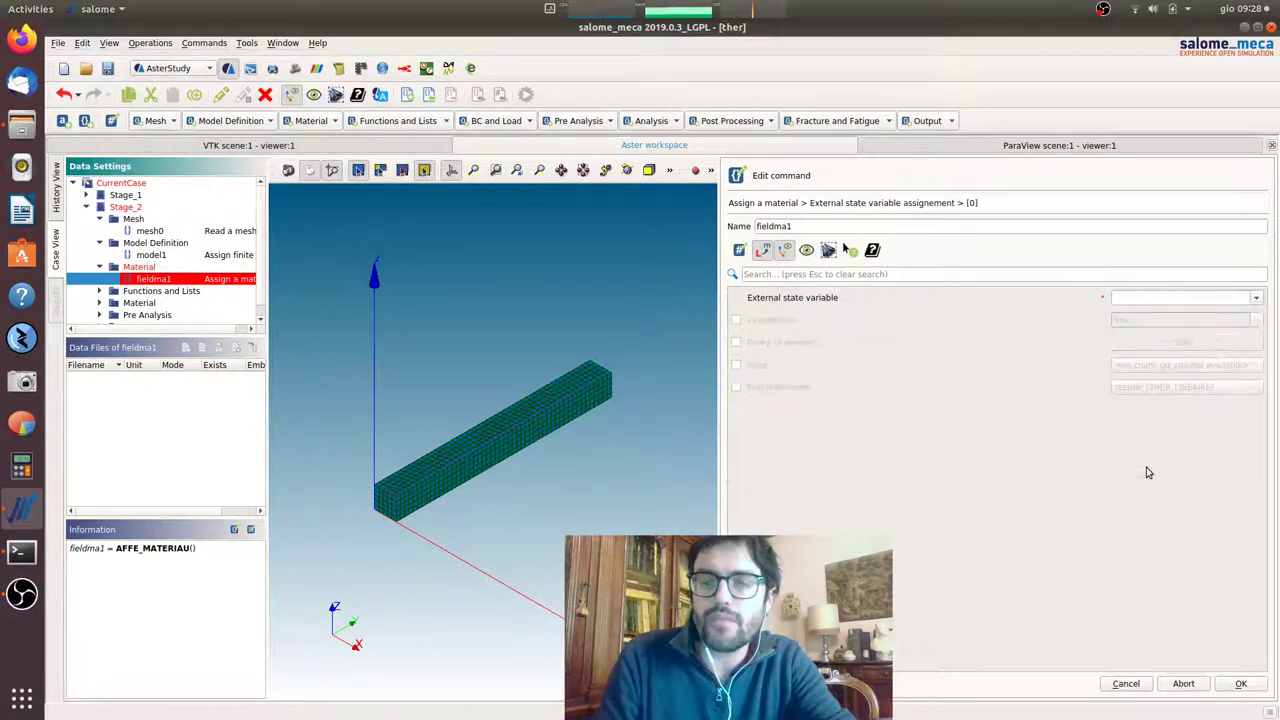
click(1256, 298)
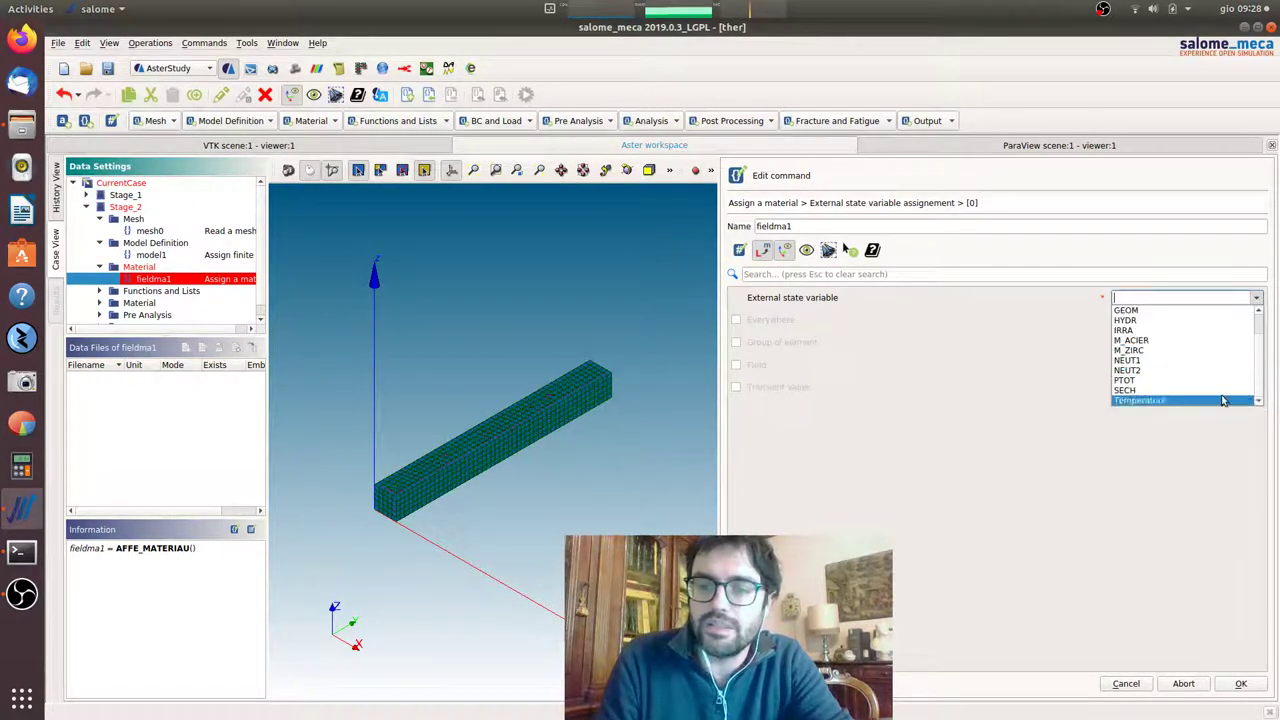
click(1225, 400)
click(1177, 324)
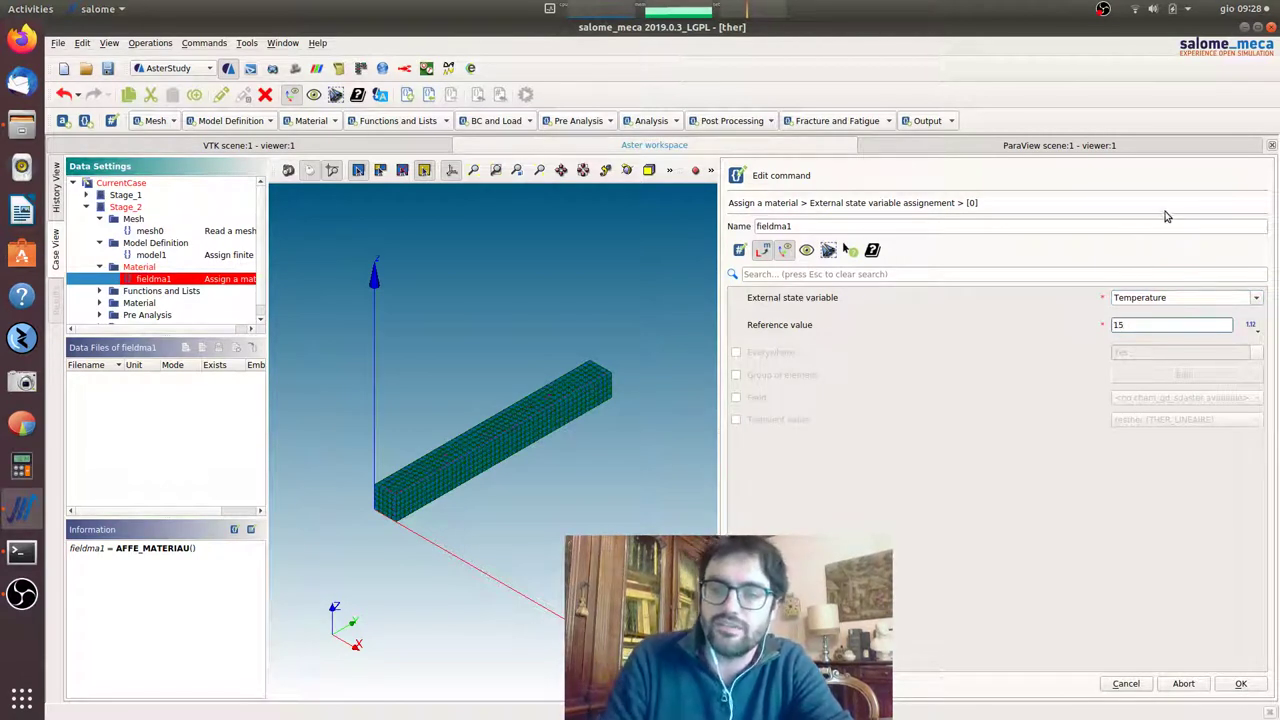
Step: Apply the temperature variable everywhere and use the projected field proj (PROJ_CHAMP) as its transient value
click(737, 355)
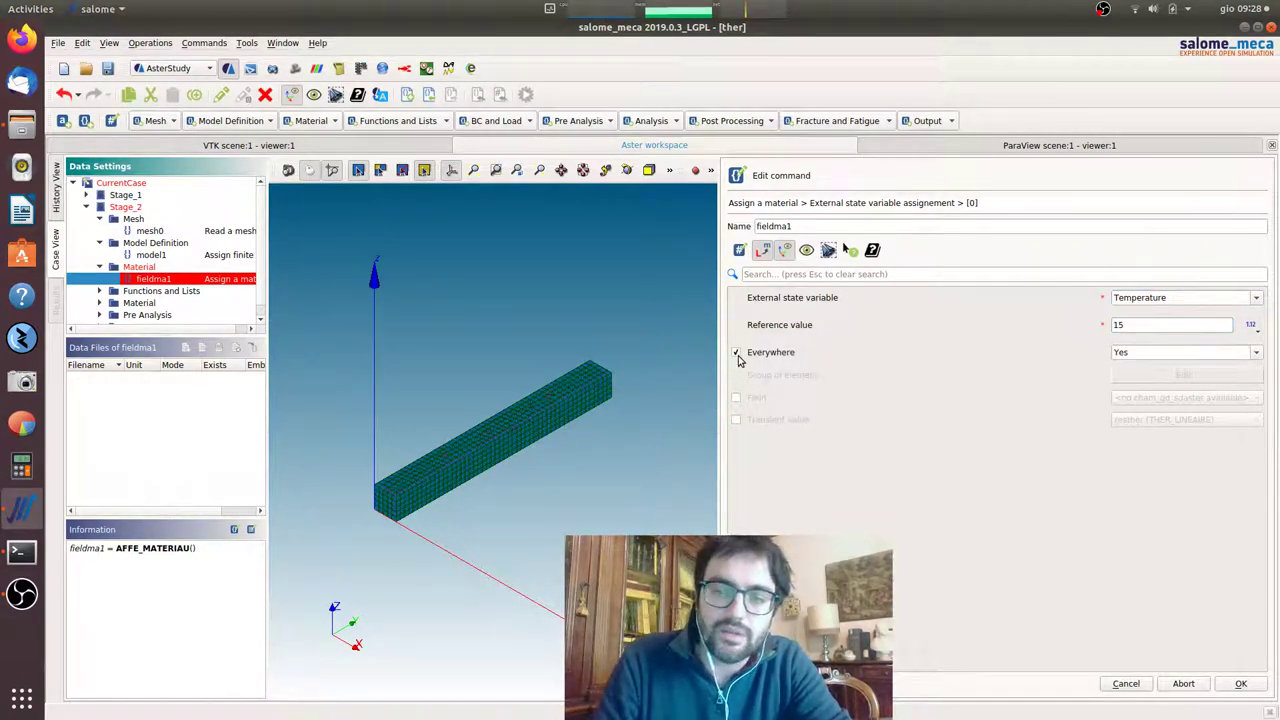
click(736, 421)
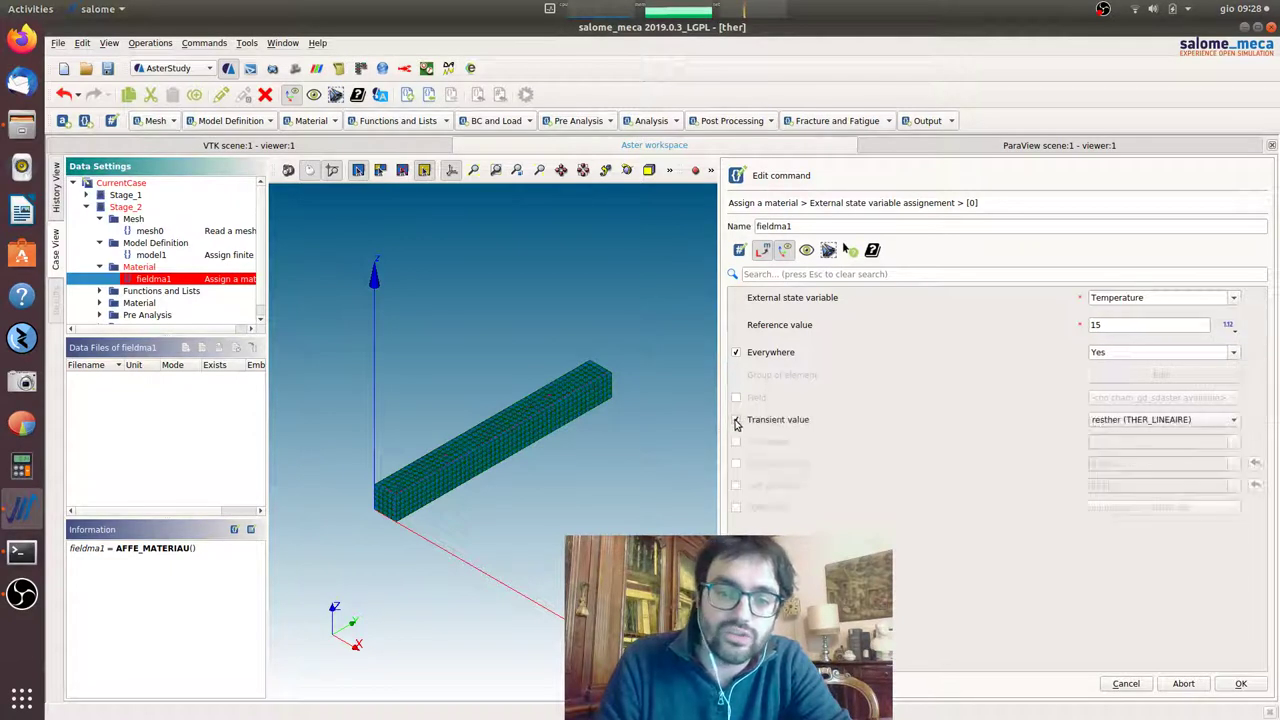
click(1133, 420)
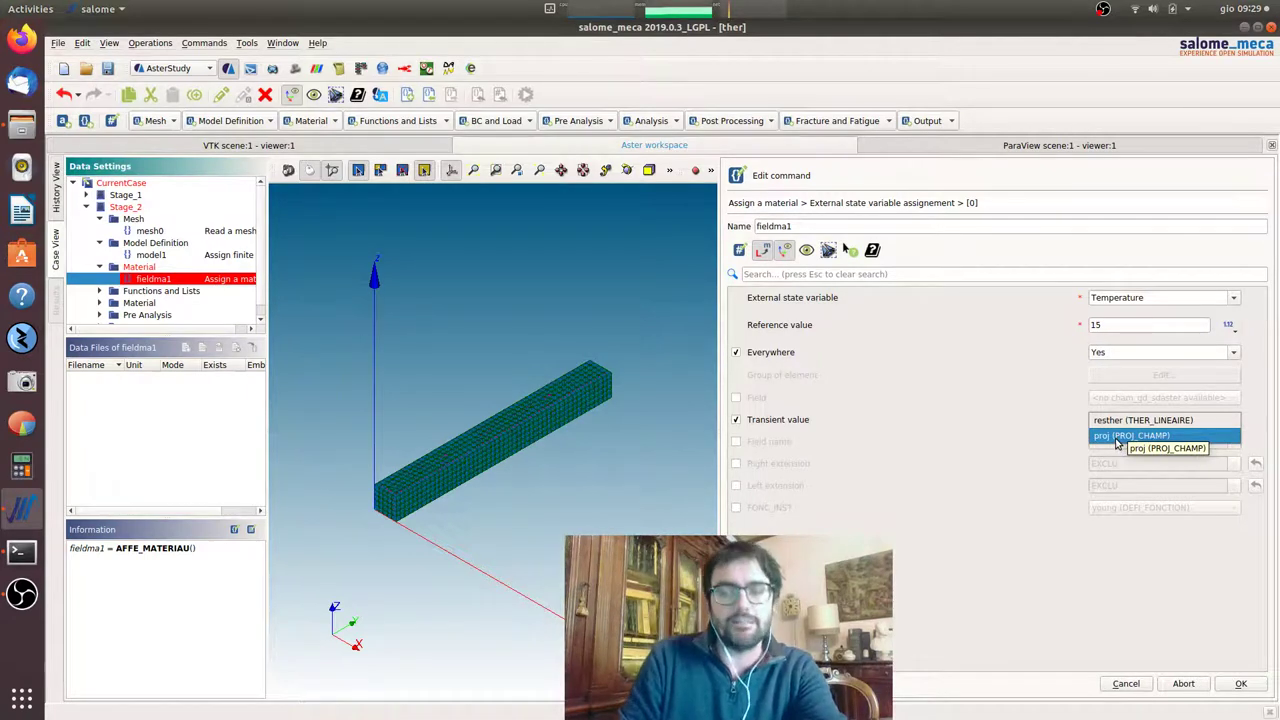
click(1117, 448)
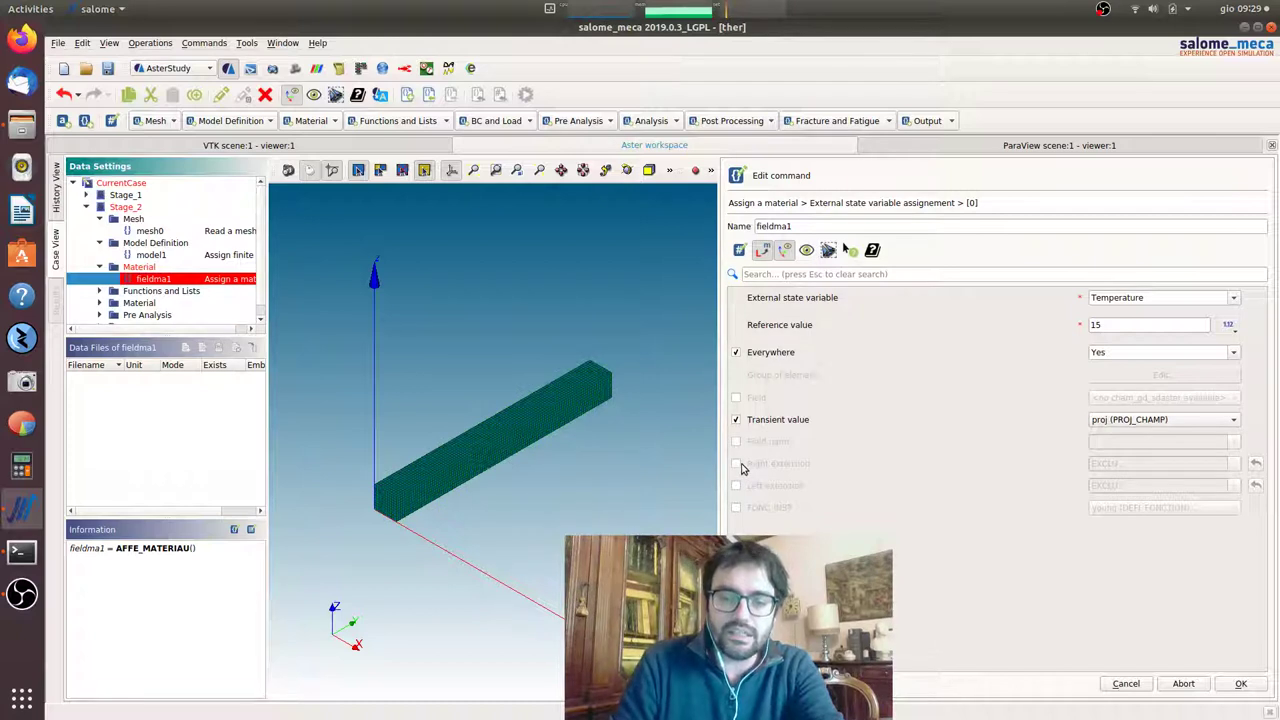
Step: Enable the right and left extensions of the temperature variable, set both to constant, and confirm the material assignment command
click(737, 465)
click(737, 486)
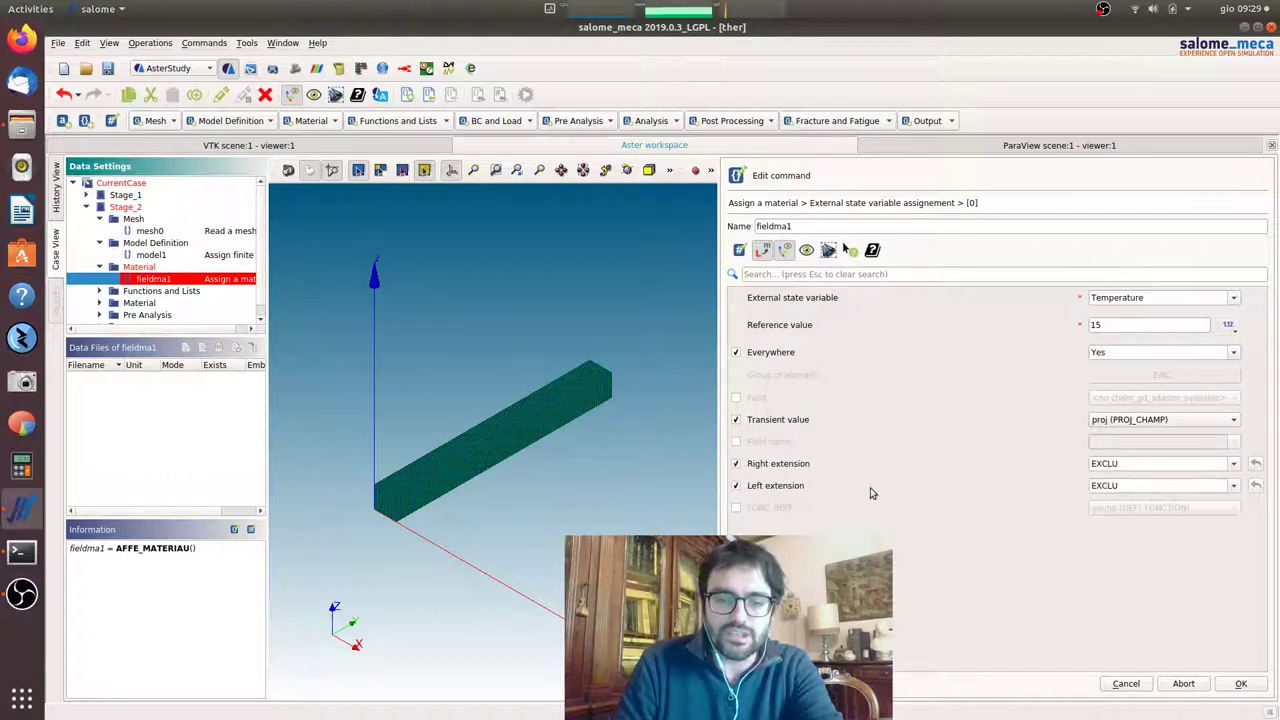
click(1235, 465)
click(1234, 476)
click(1234, 487)
click(1222, 494)
click(1231, 488)
click(1233, 489)
click(1241, 685)
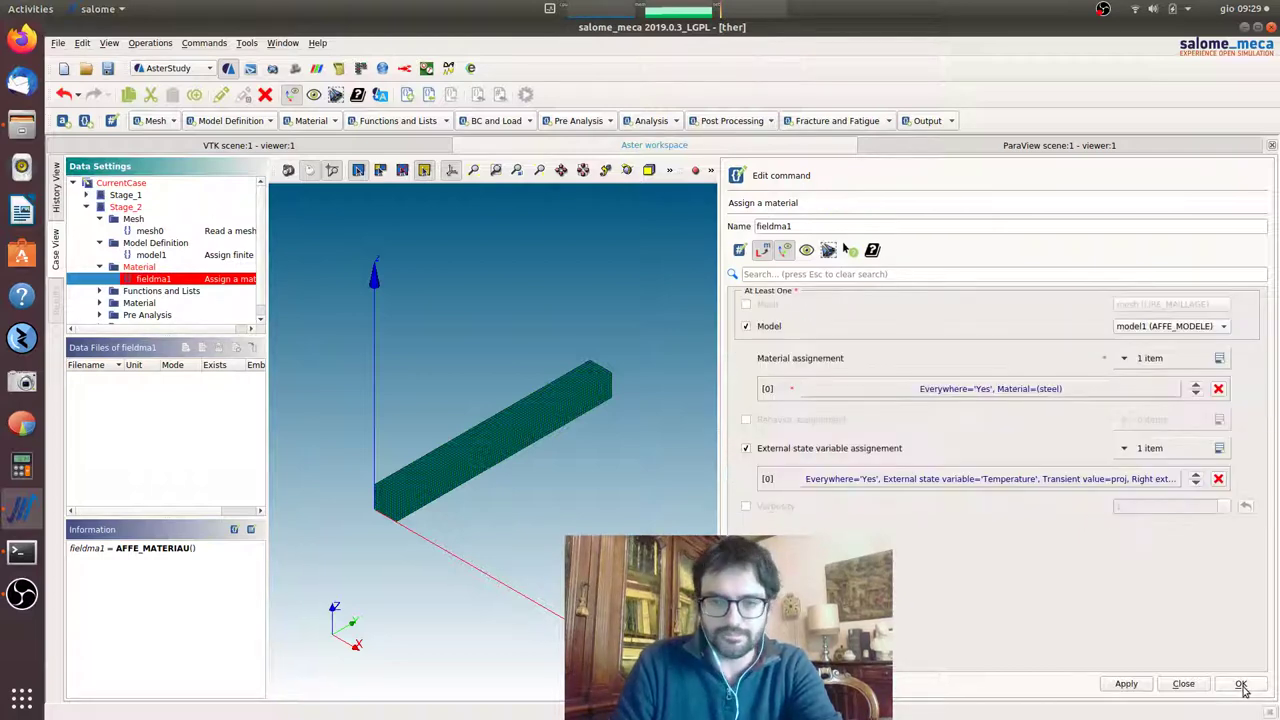
click(1241, 686)
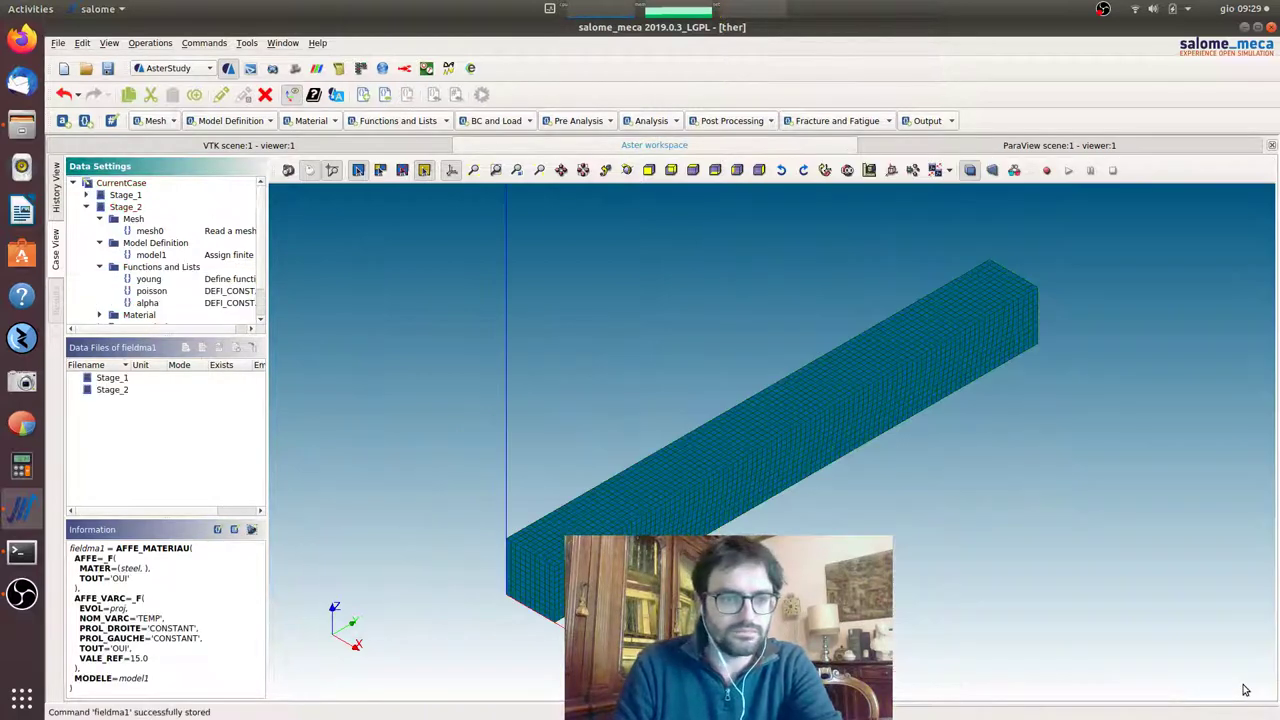
Step: Expand both Material groups of Stage_2 to review the steel and fieldma1 commands
scroll(114, 298, down, 1)
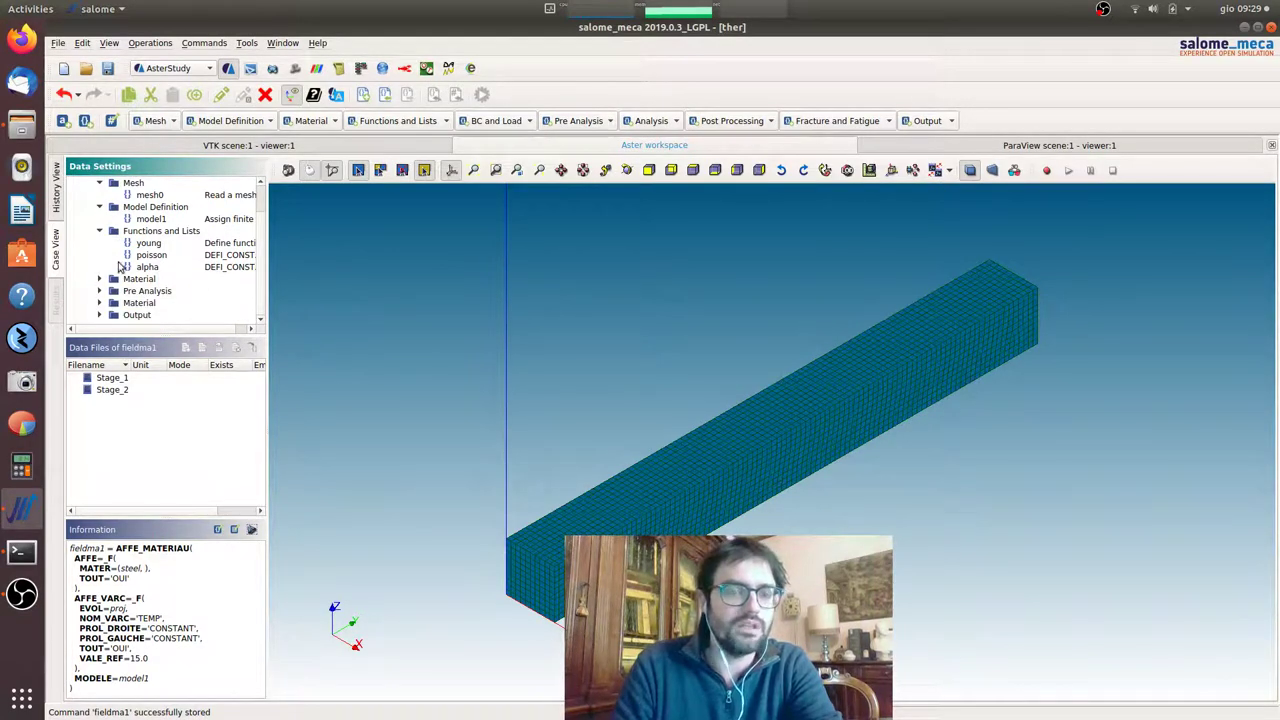
click(102, 281)
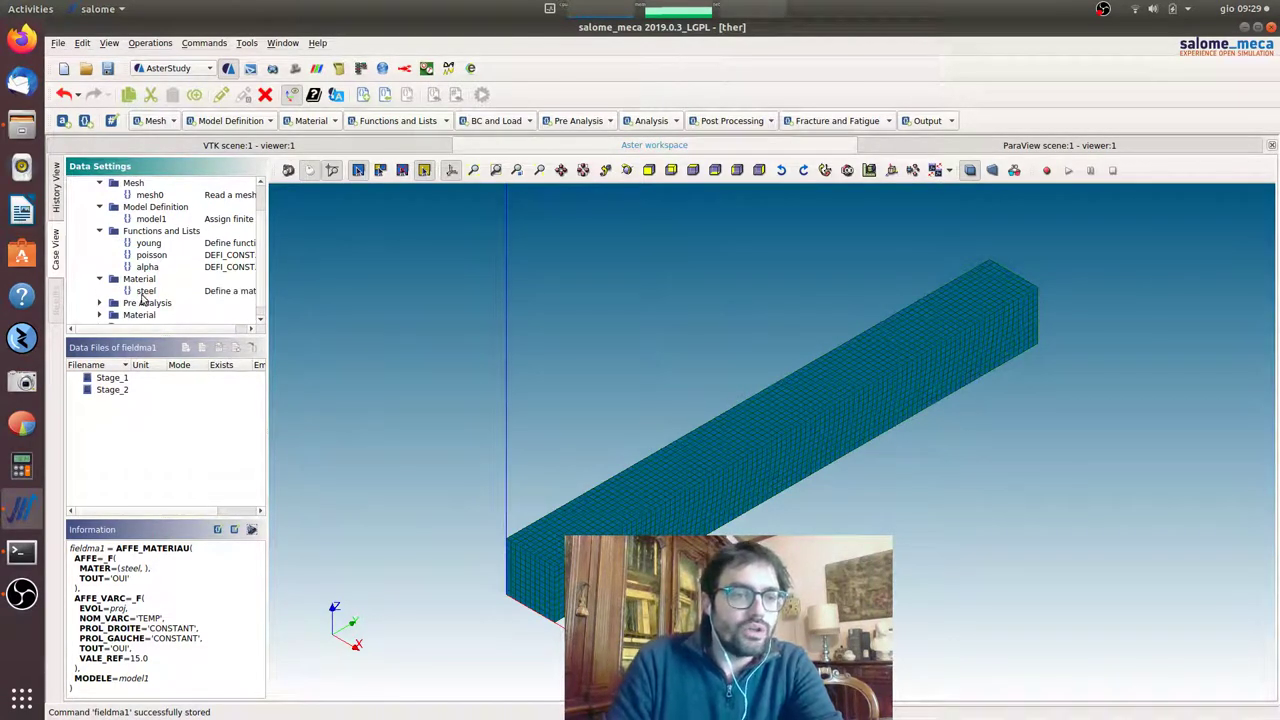
click(100, 312)
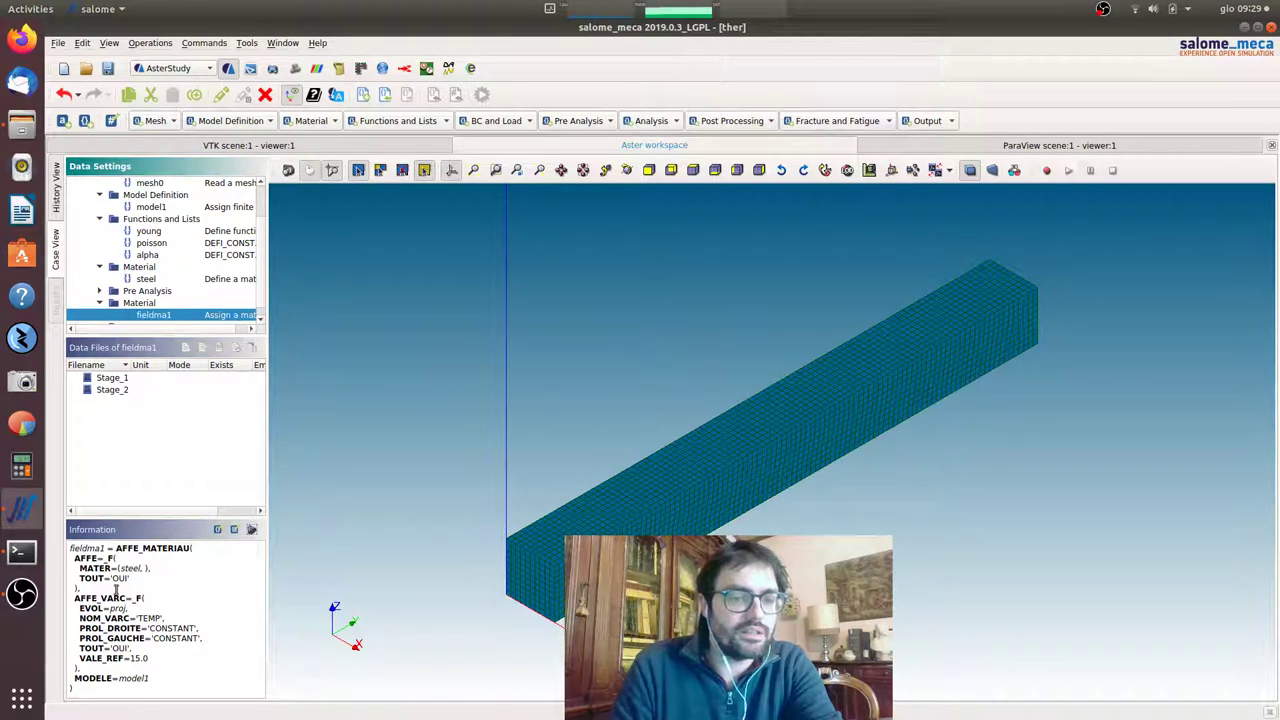
Step: Add an Assign mechanical load command to Stage_2 and set its model to model1
click(496, 120)
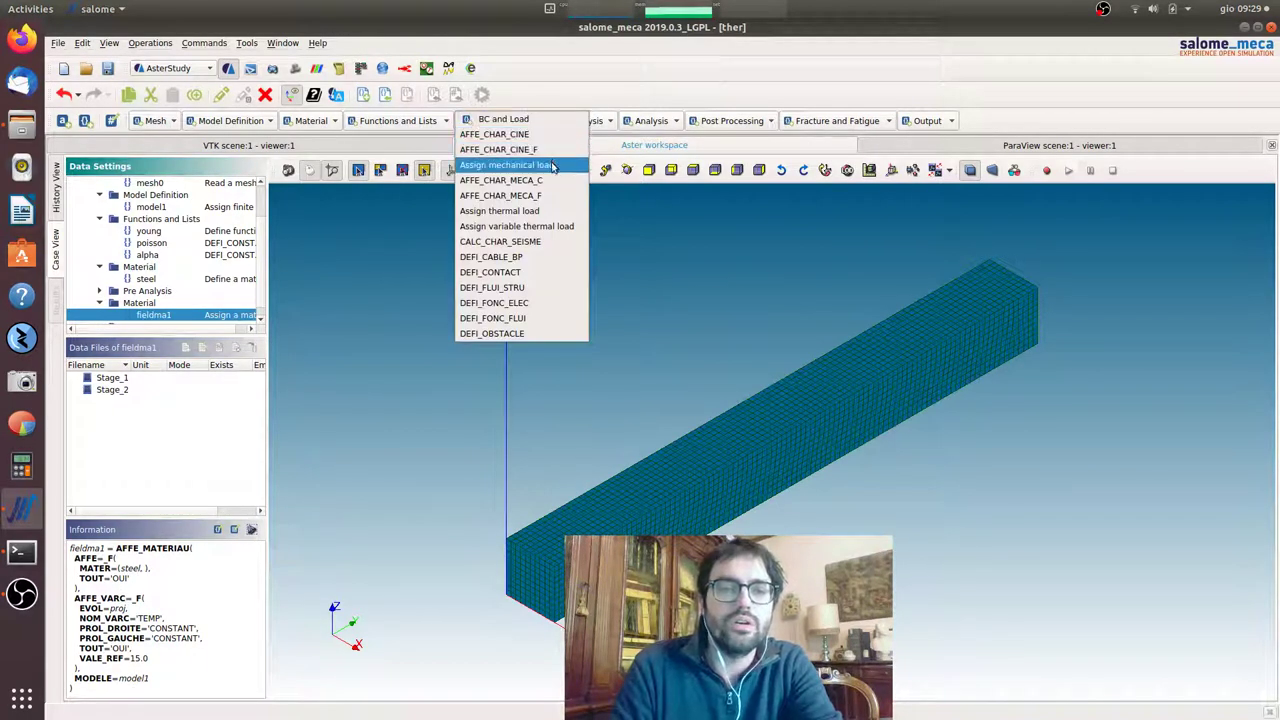
click(551, 166)
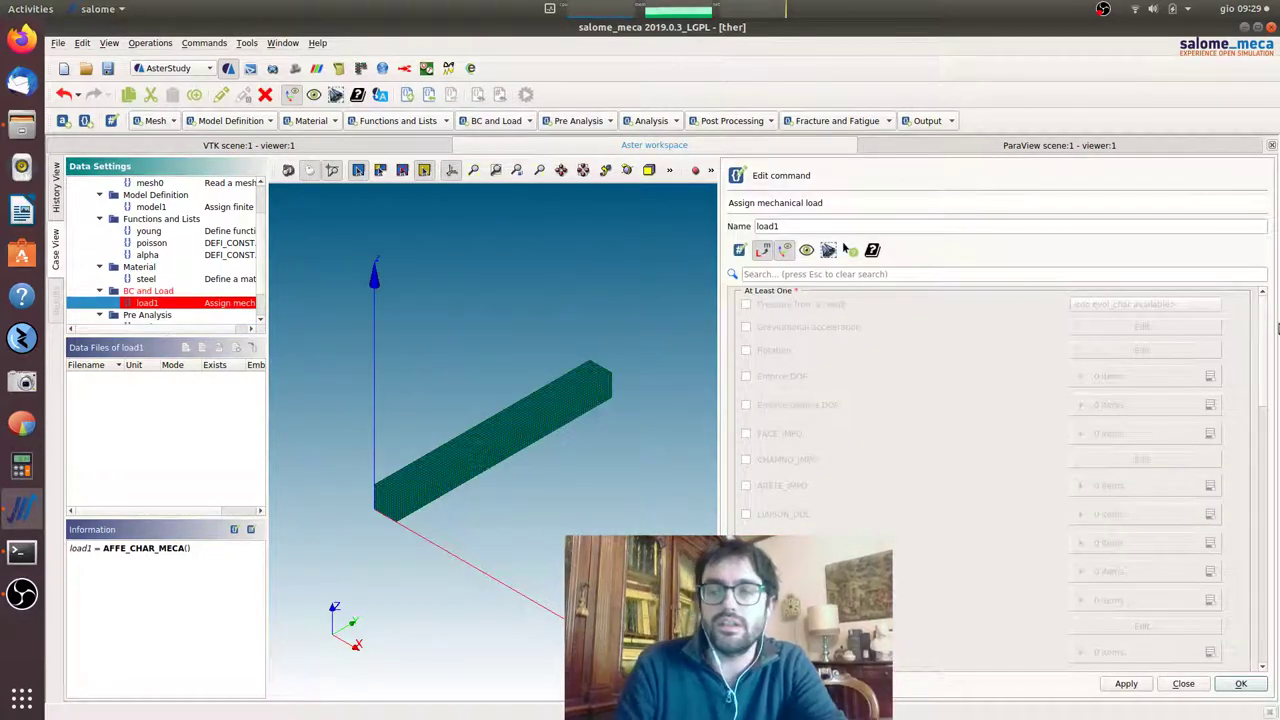
drag(1265, 325, 1278, 613)
click(1140, 569)
click(1136, 573)
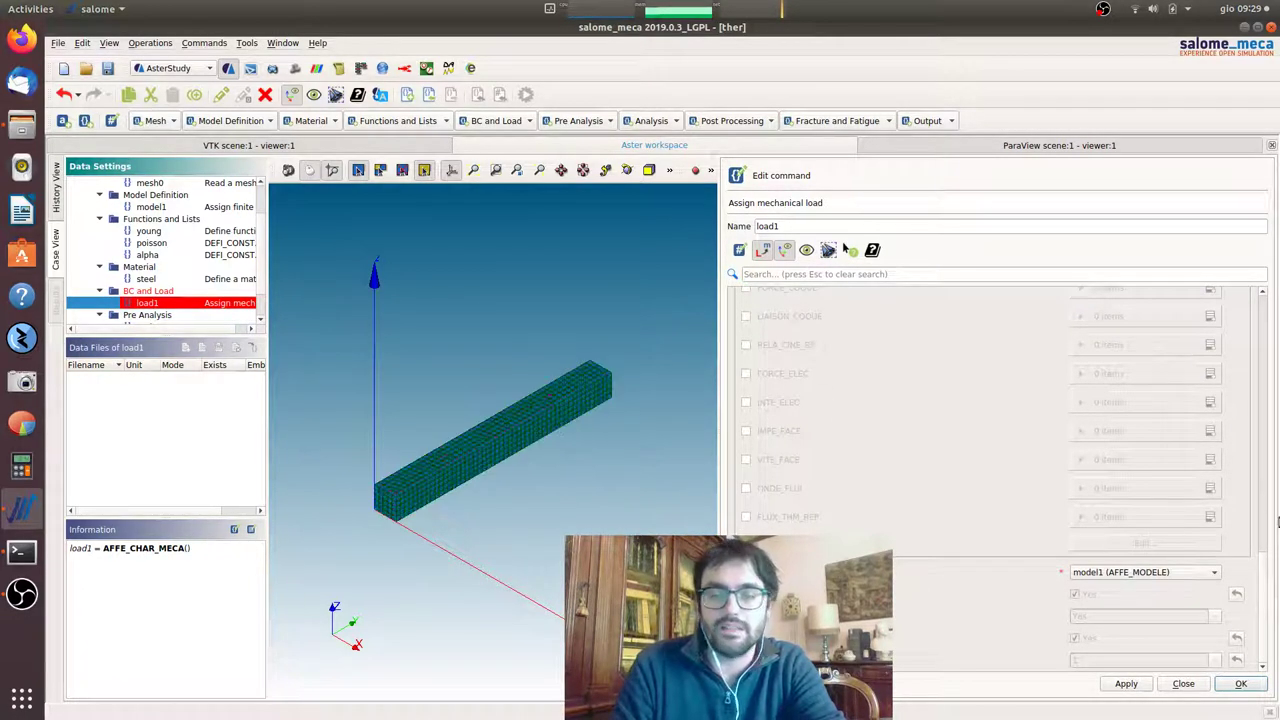
Step: Enable Enforce DOF in the mechanical load, add one item and open it for editing
drag(1265, 614, 1262, 318)
click(745, 376)
click(1214, 379)
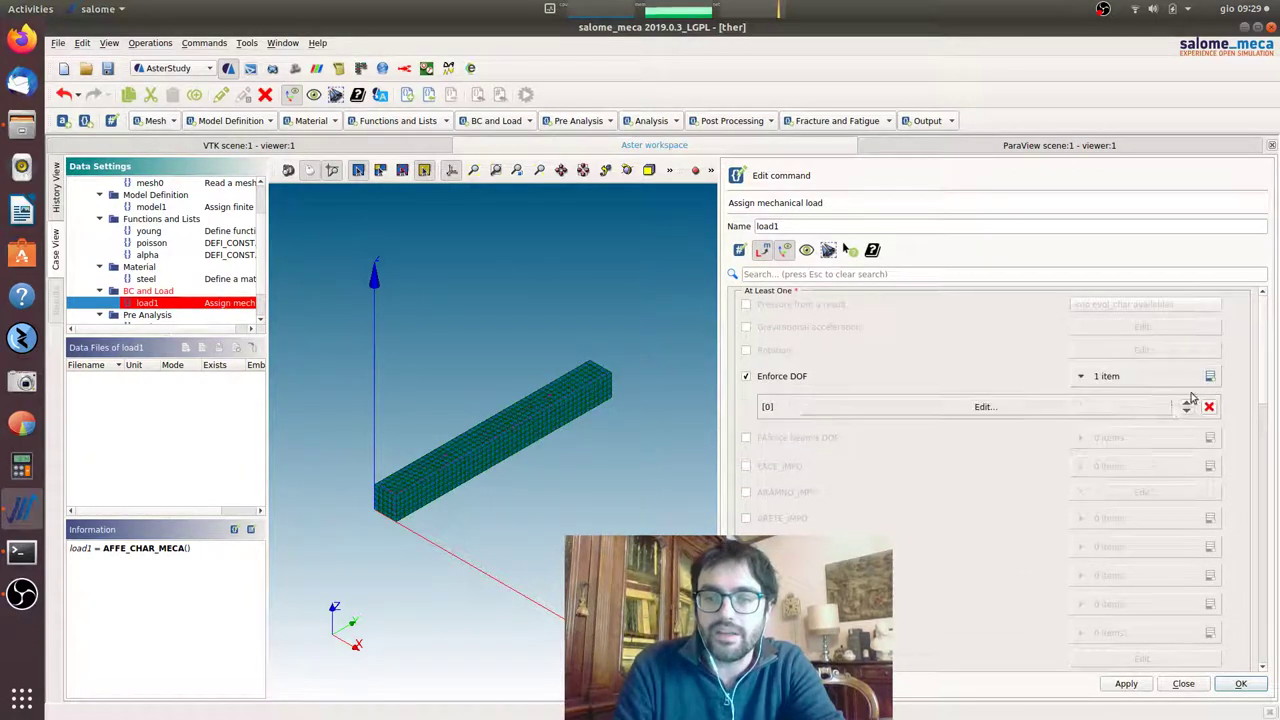
click(962, 418)
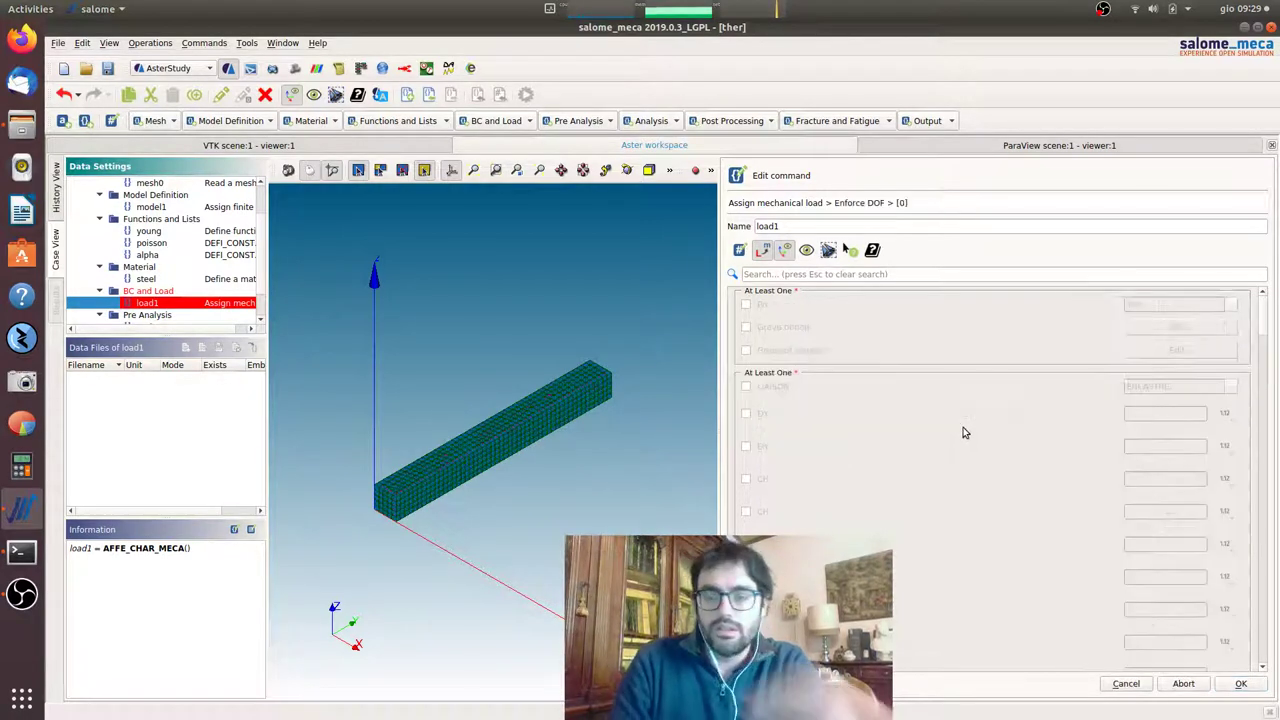
Step: Enable the DX, DY and DZ displacements of the enforced DOF item and set each to 0
click(745, 414)
click(745, 446)
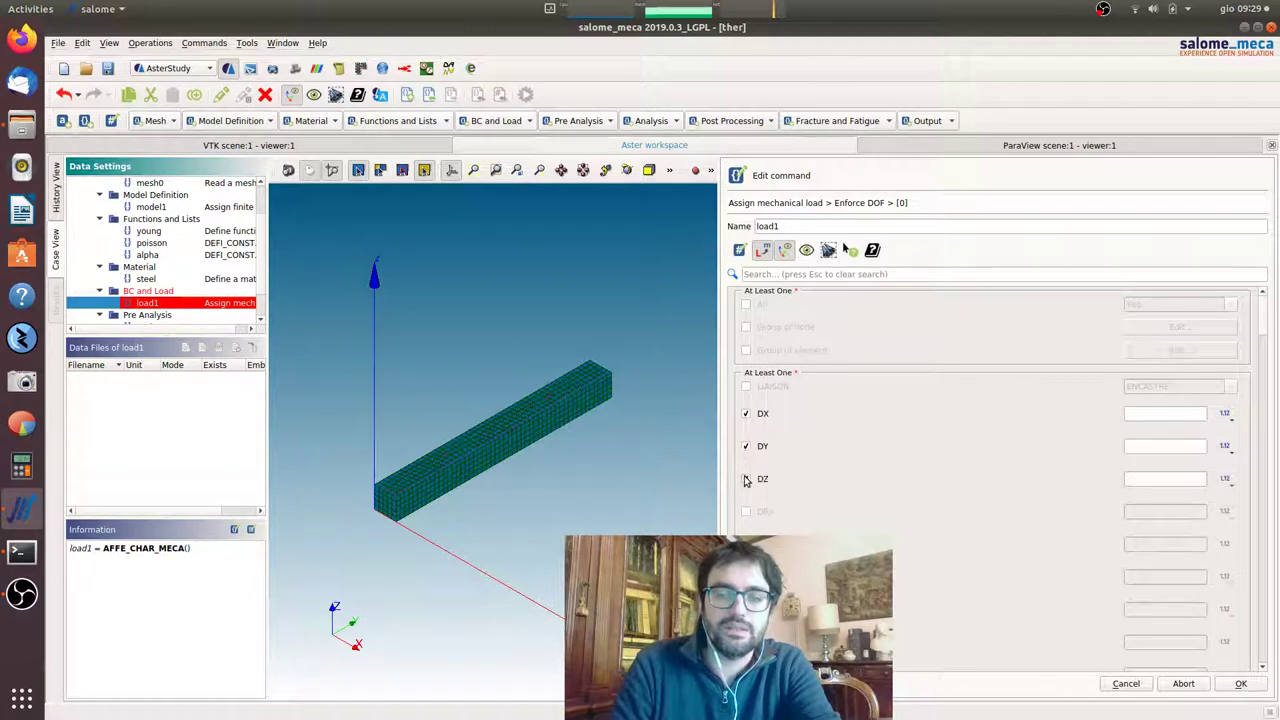
click(1192, 413)
text(0)
click(1183, 445)
text(0)
click(1186, 479)
text(0)
Step: Restrict the enforced displacements to the element group fix and confirm the mechanical load command
click(745, 350)
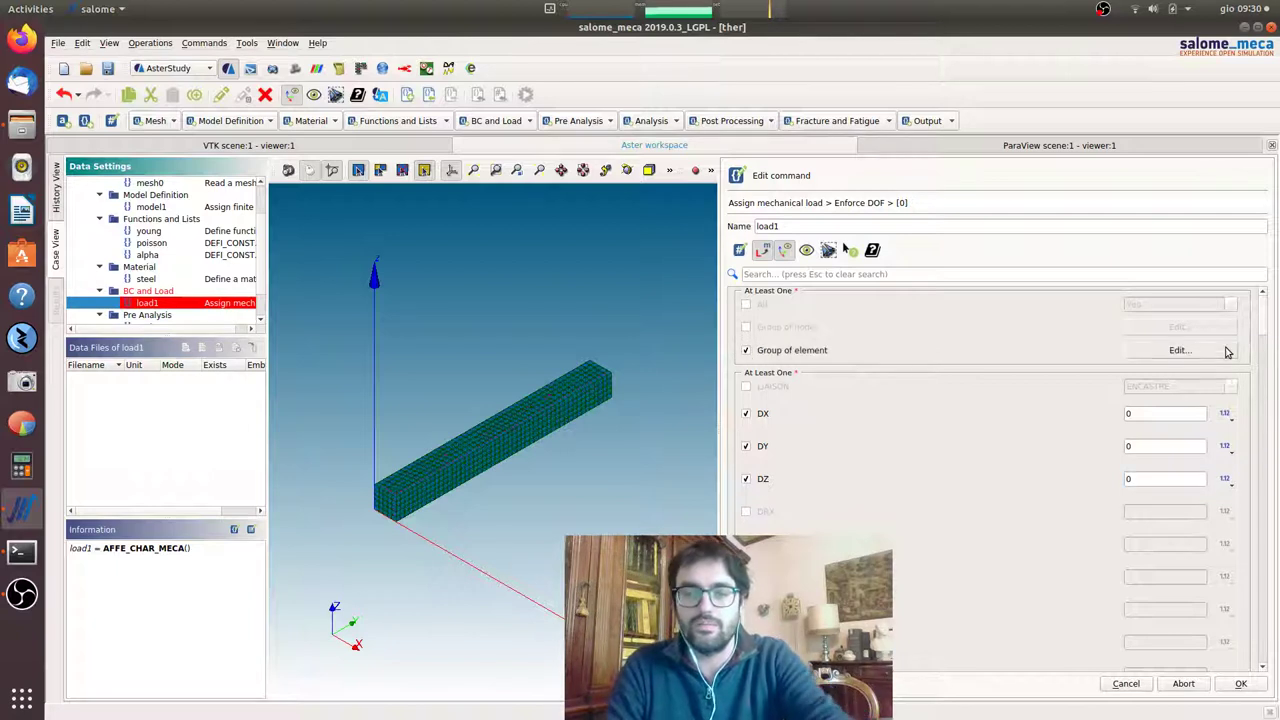
click(822, 351)
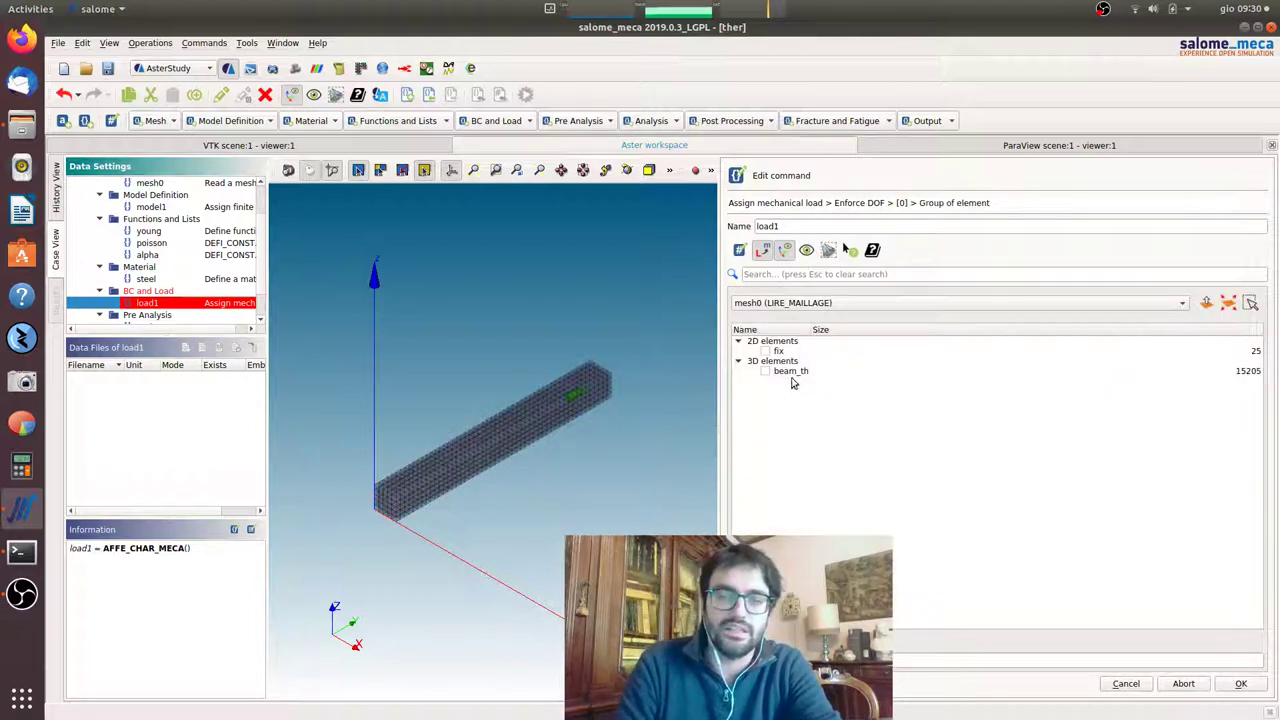
click(765, 351)
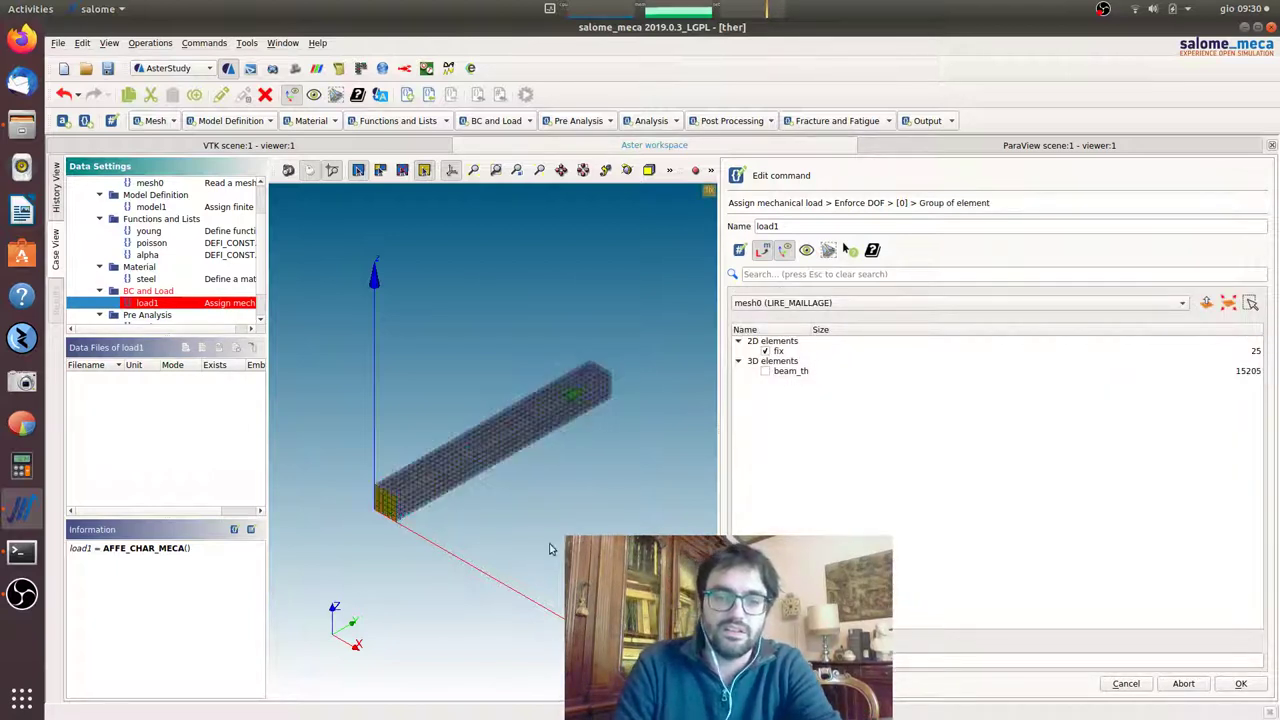
click(1238, 685)
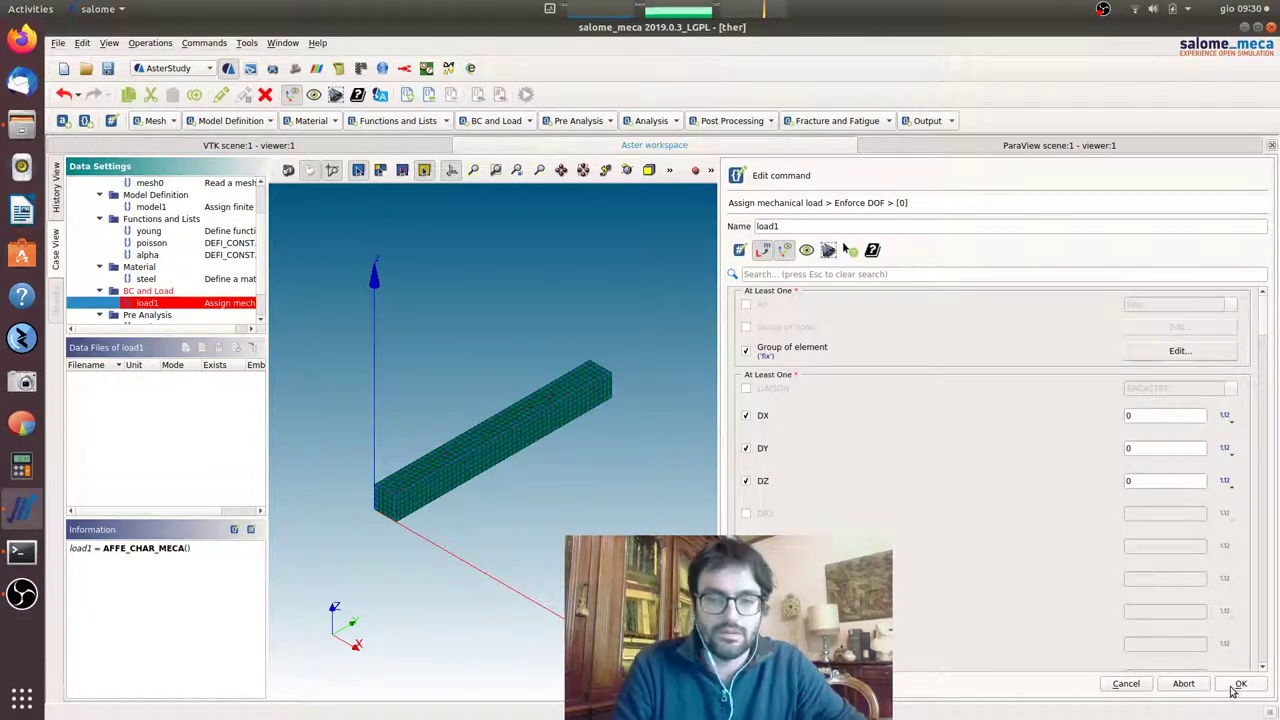
click(1238, 685)
click(1238, 685)
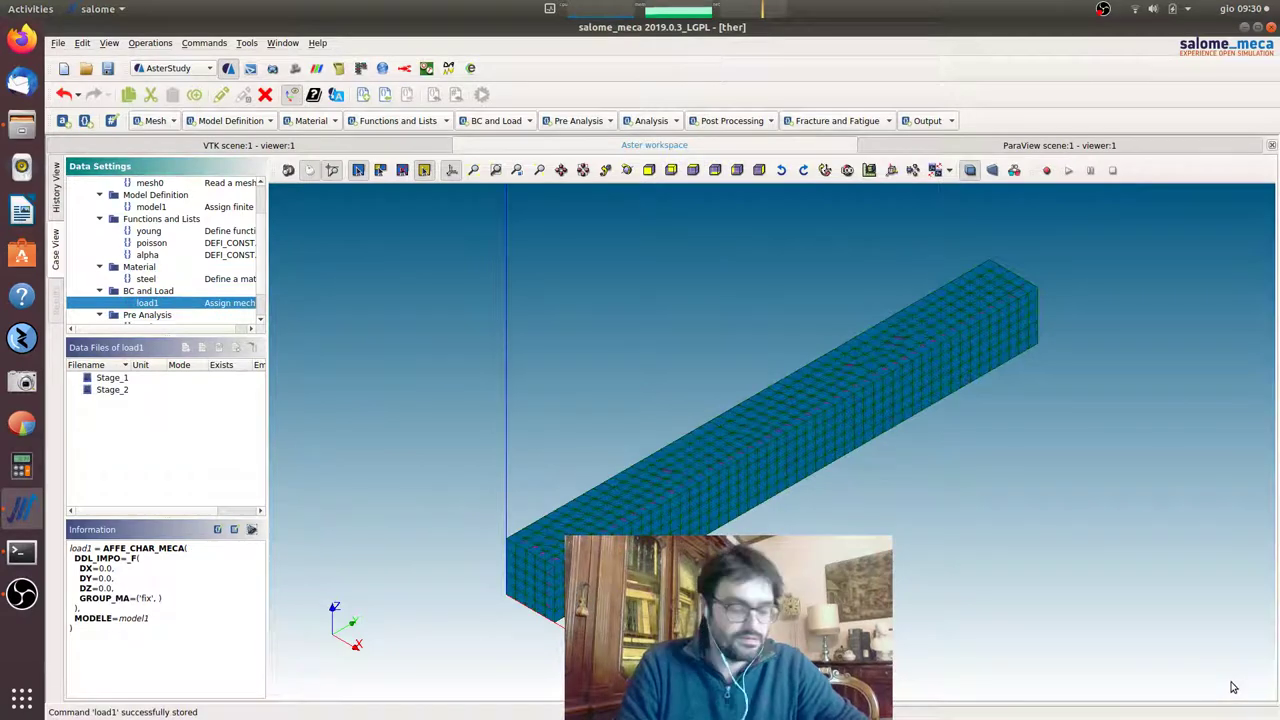
Step: Add a Static mechanical analysis command with material field fieldma1 and model model1
click(655, 121)
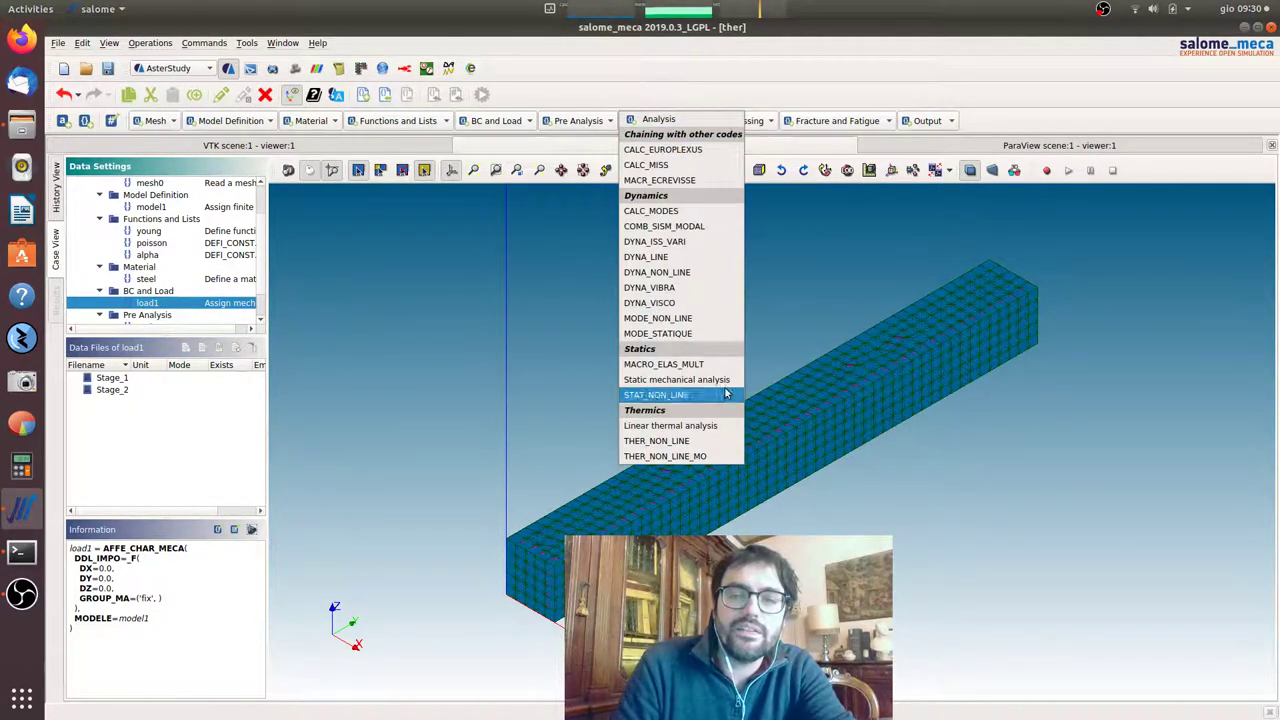
click(676, 379)
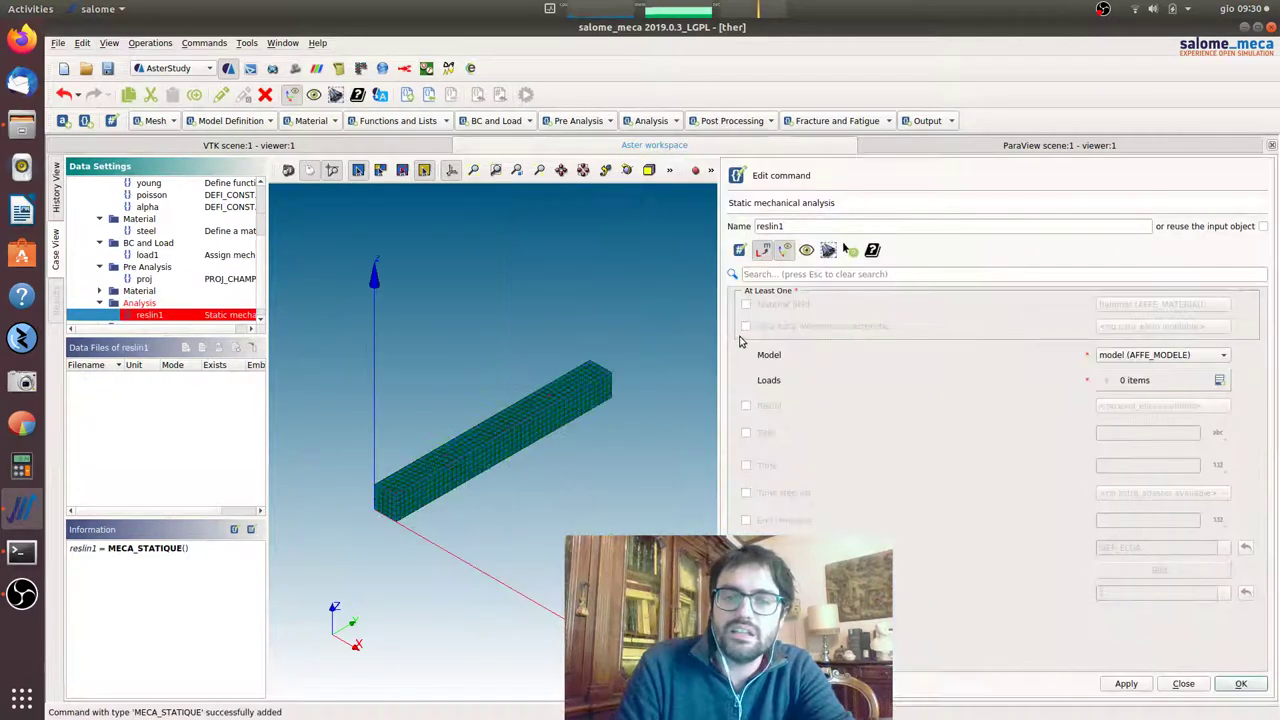
click(746, 305)
click(1190, 312)
click(1188, 320)
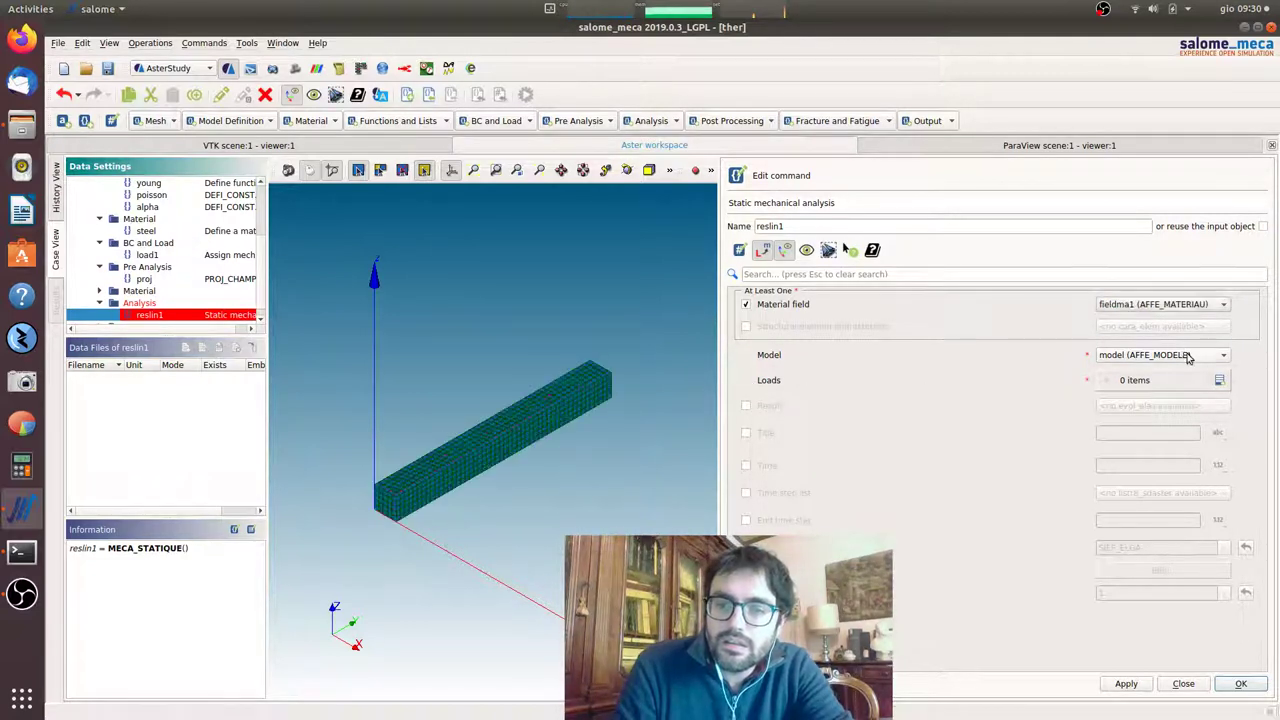
click(1186, 356)
click(1178, 372)
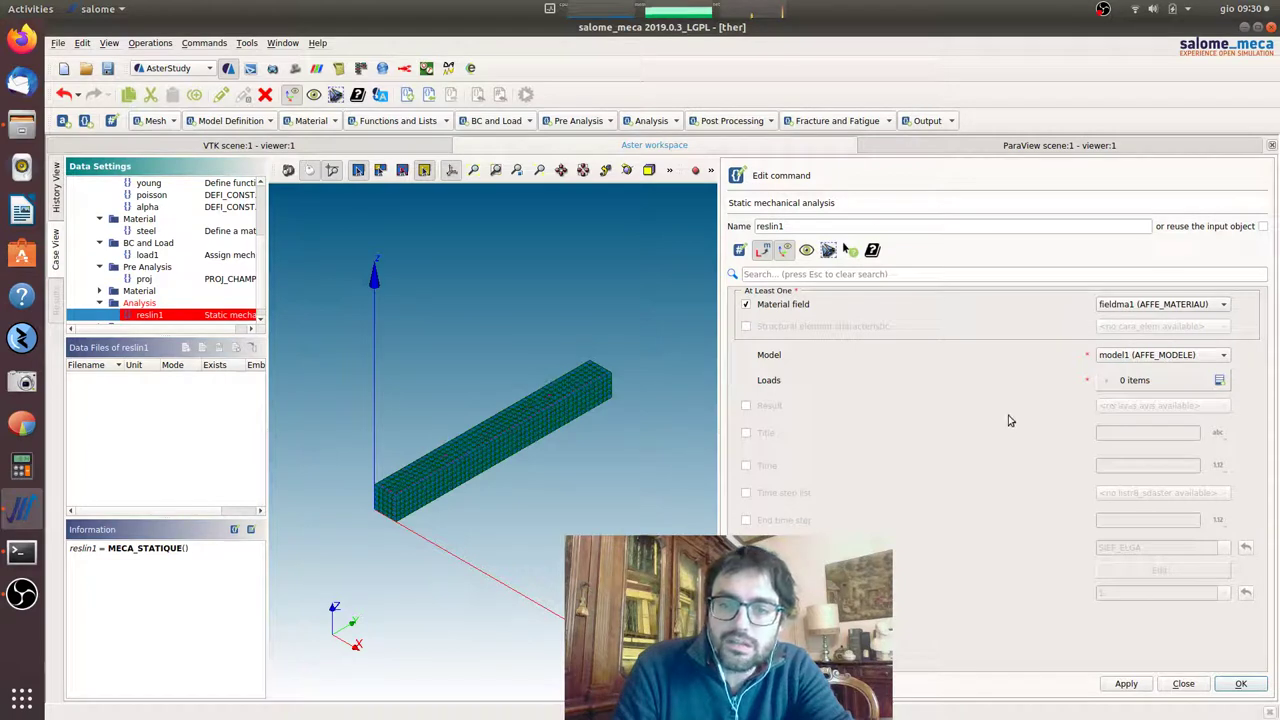
Step: Add one item with load1 to the loads of the static mechanical analysis and confirm the command
click(1219, 380)
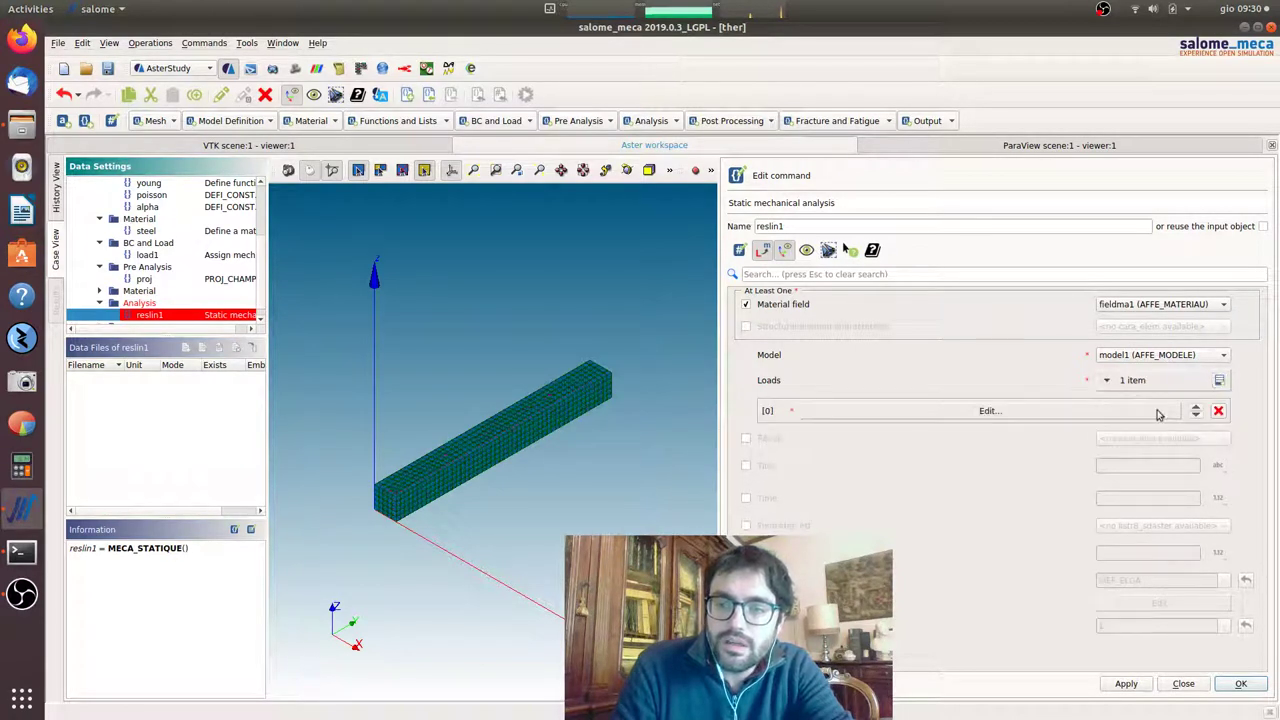
click(1124, 412)
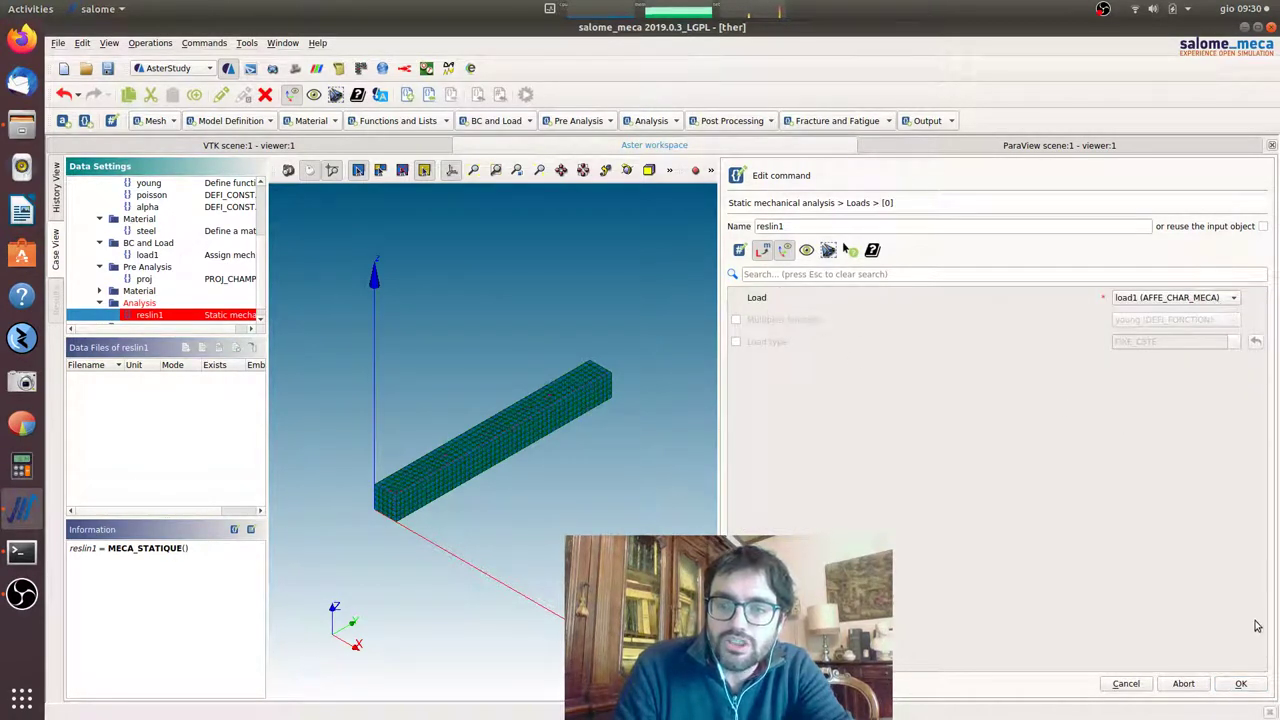
click(1243, 684)
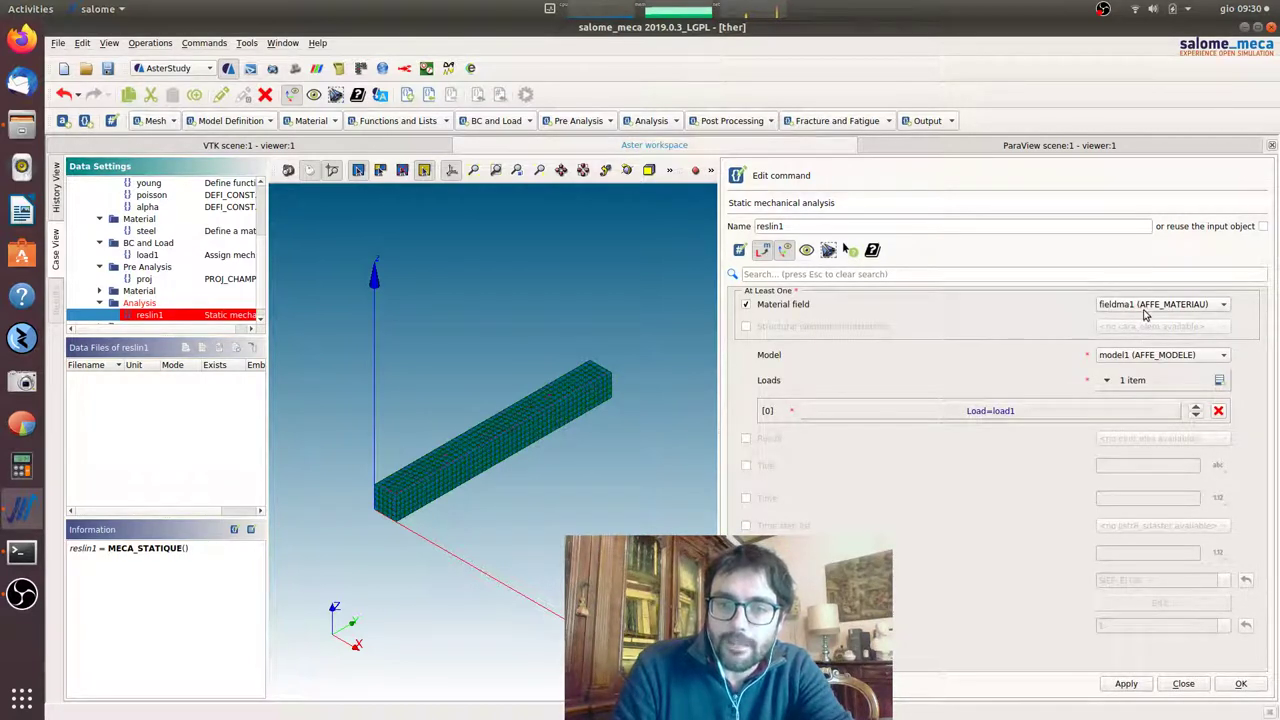
click(1248, 689)
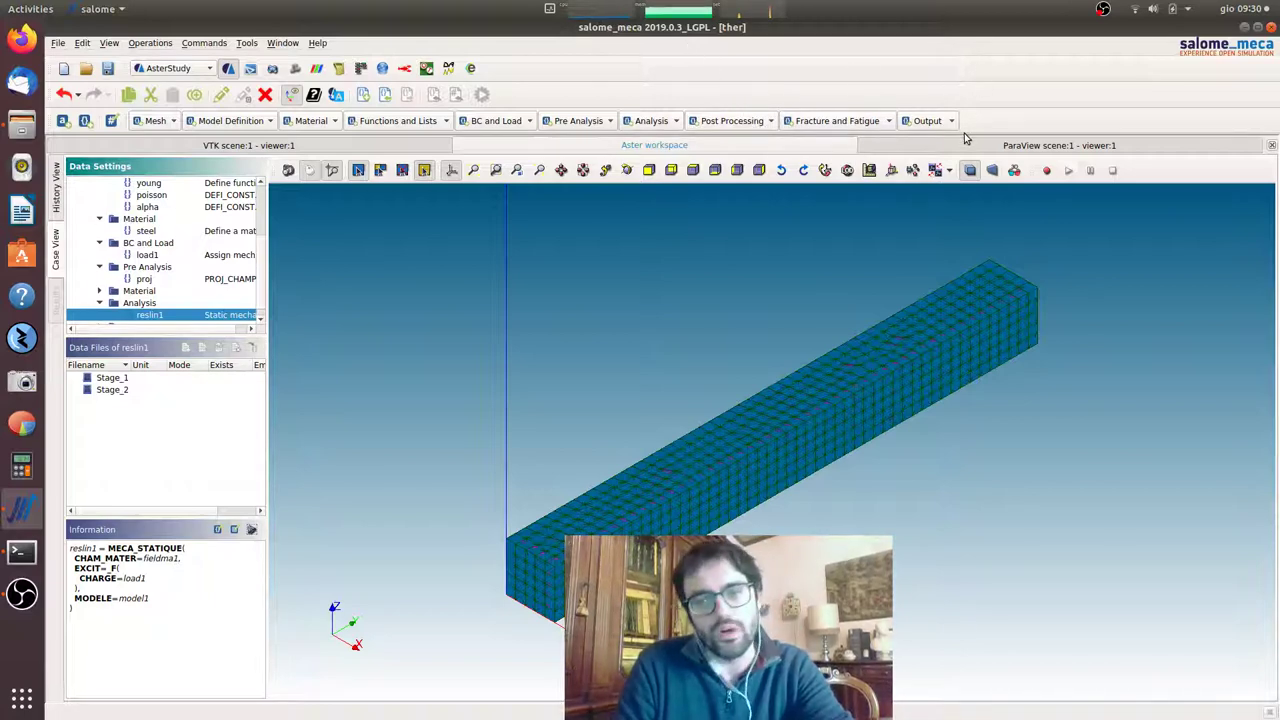
Step: Add a Set output results command to Stage_2 and set its result file to Ther_mech.rmed, replacing the existing file
click(750, 121)
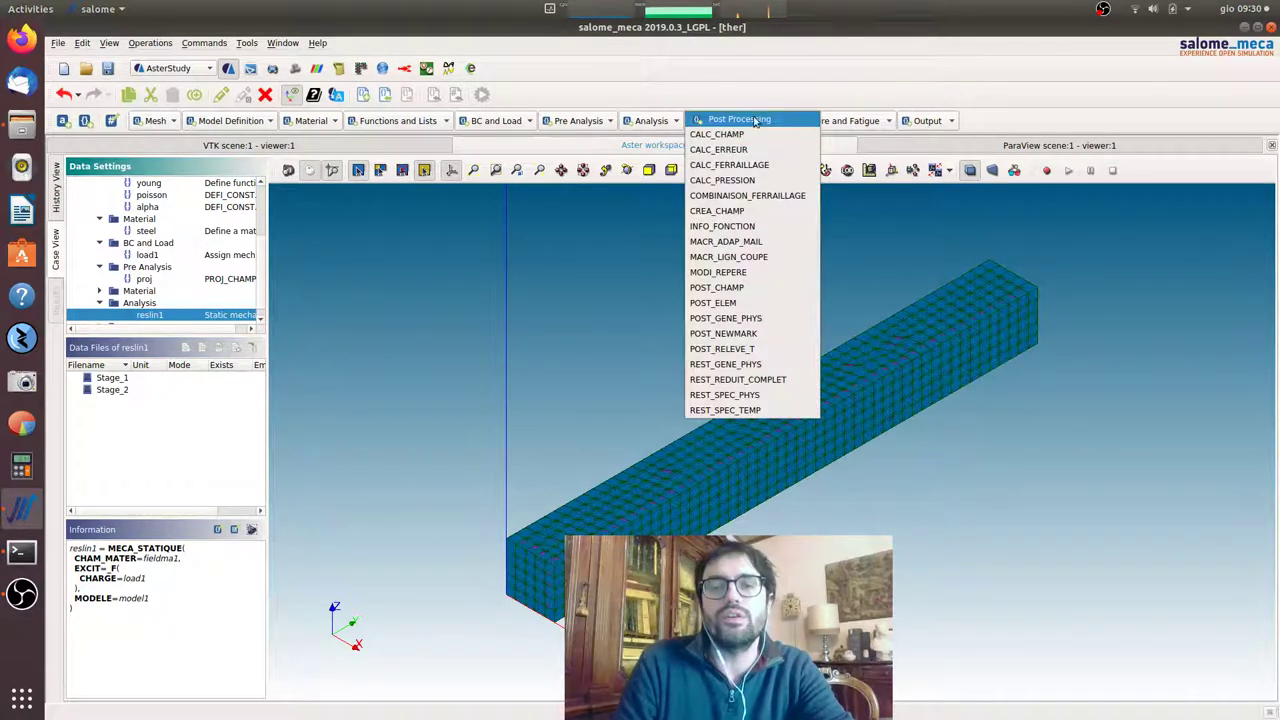
click(757, 120)
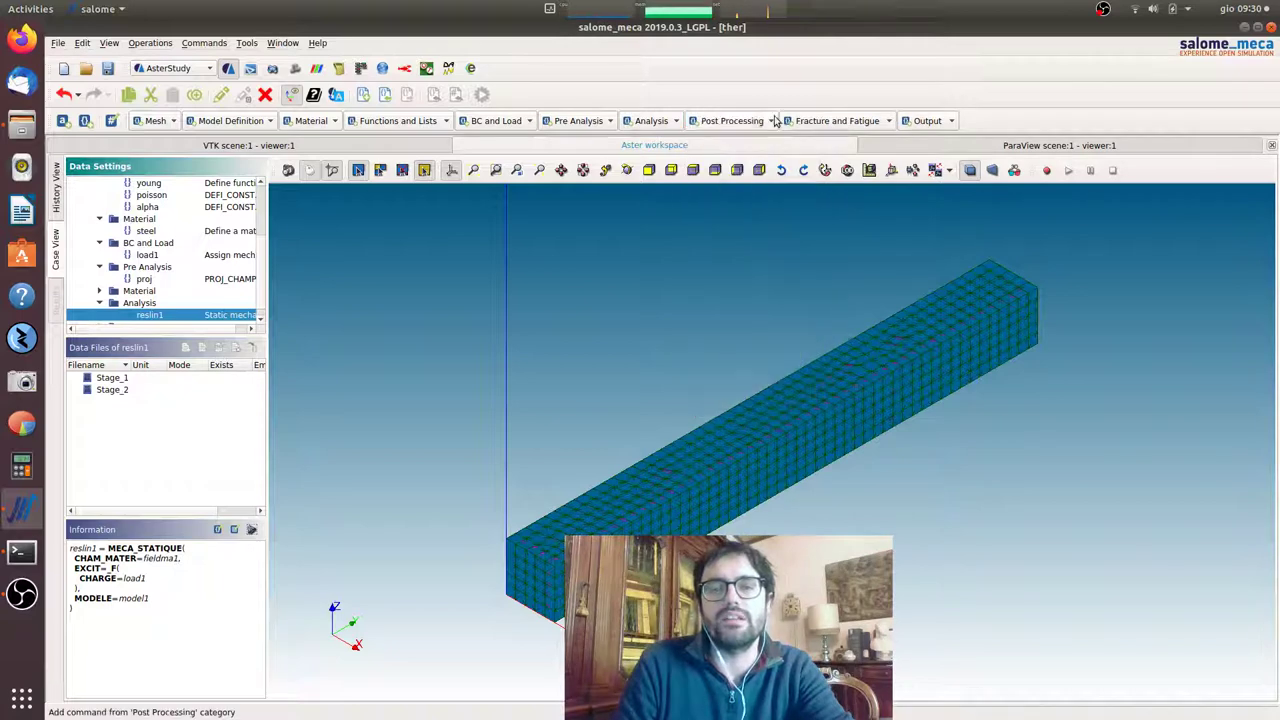
click(951, 121)
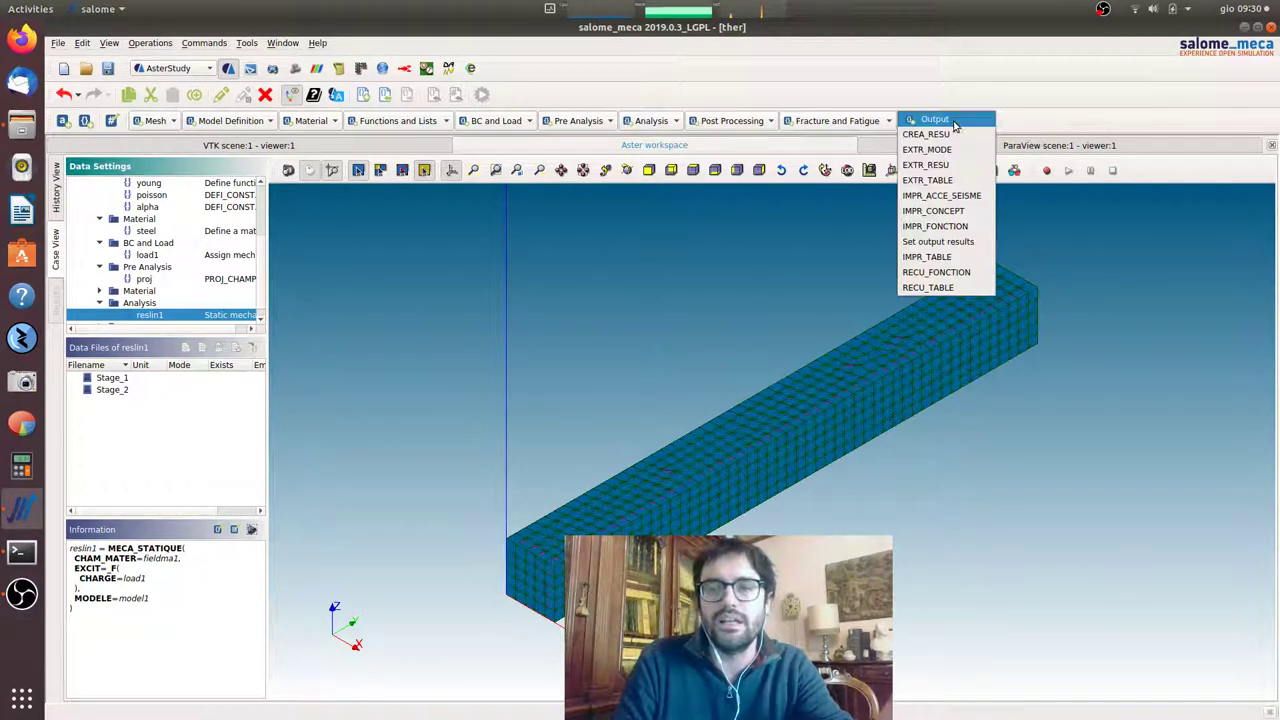
click(980, 241)
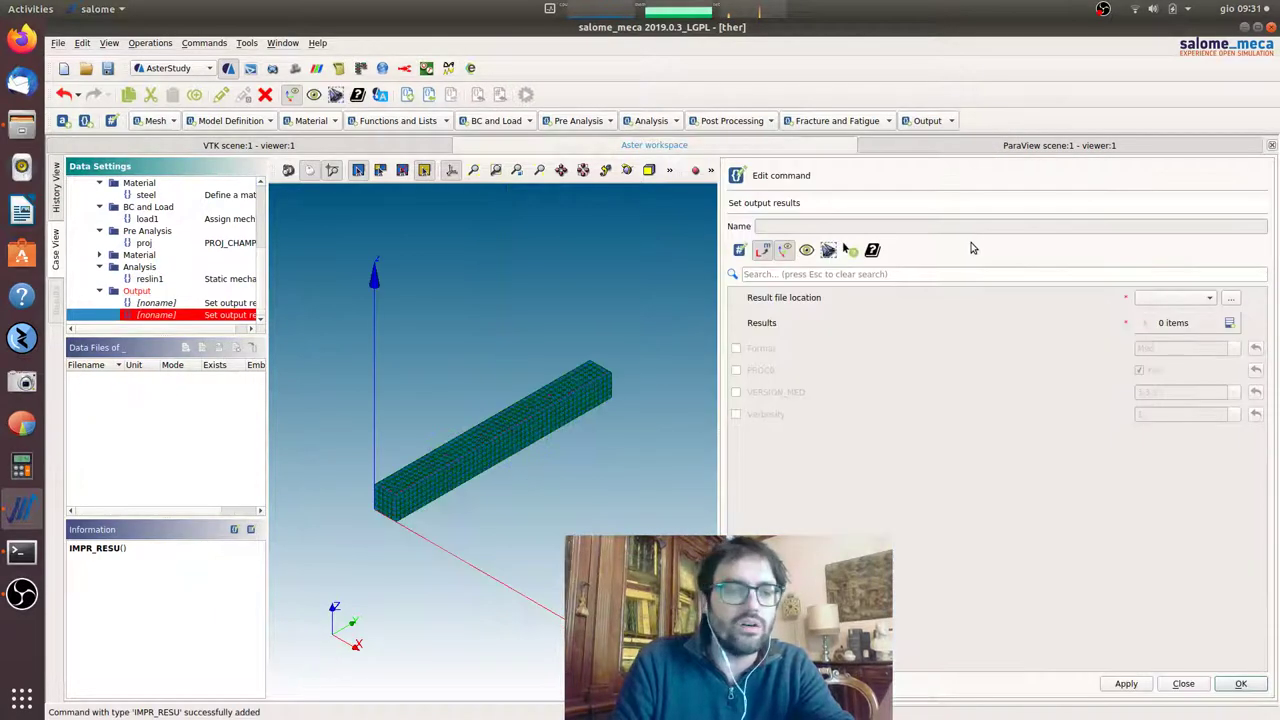
click(1231, 298)
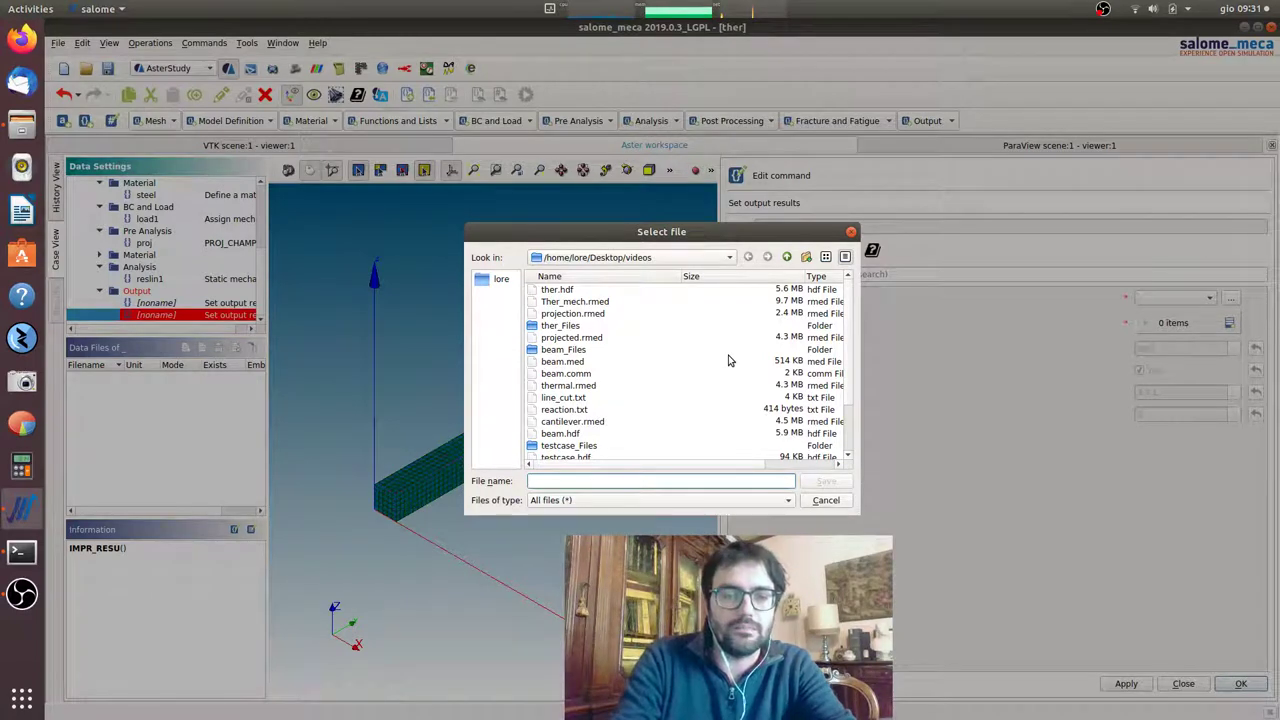
double_click(575, 301)
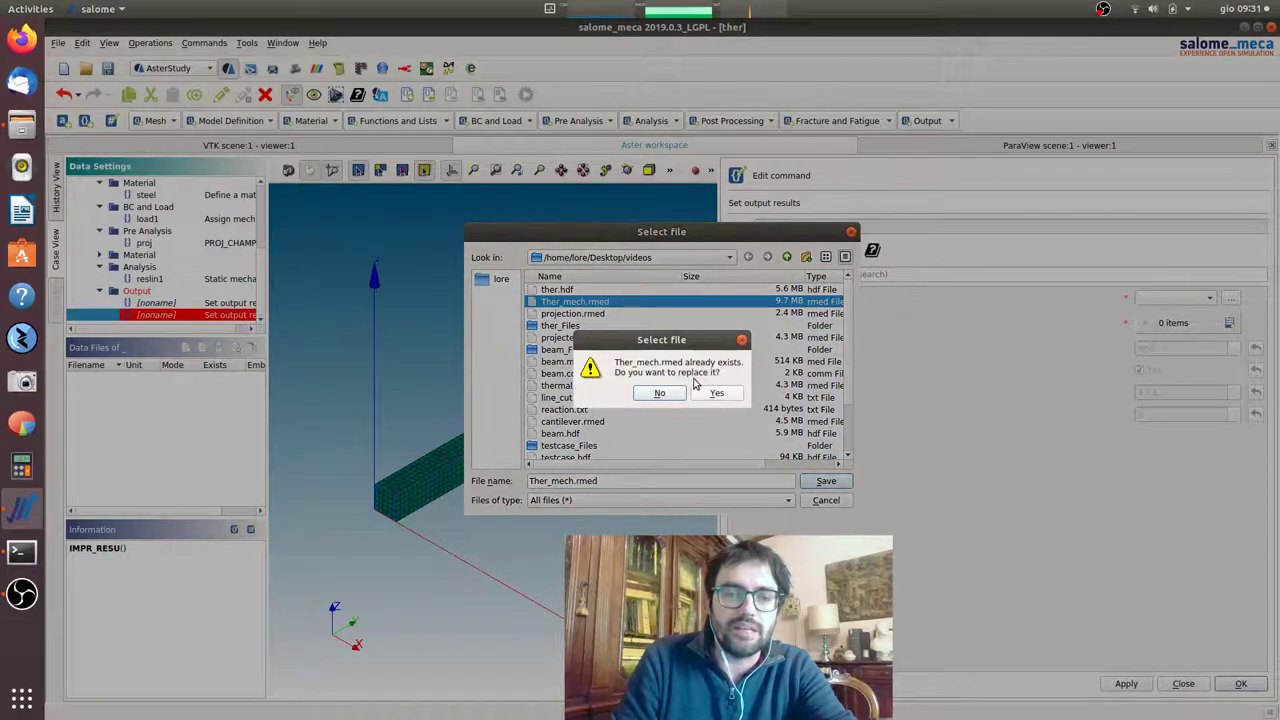
click(718, 394)
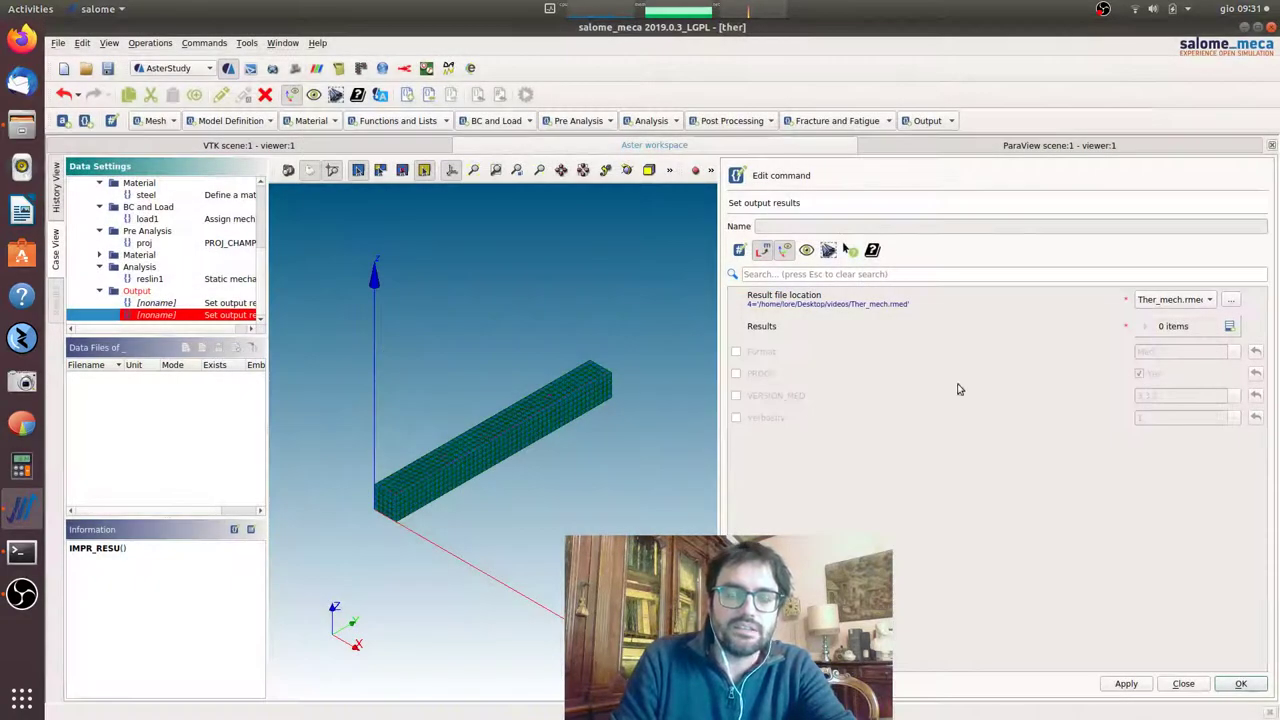
click(1230, 301)
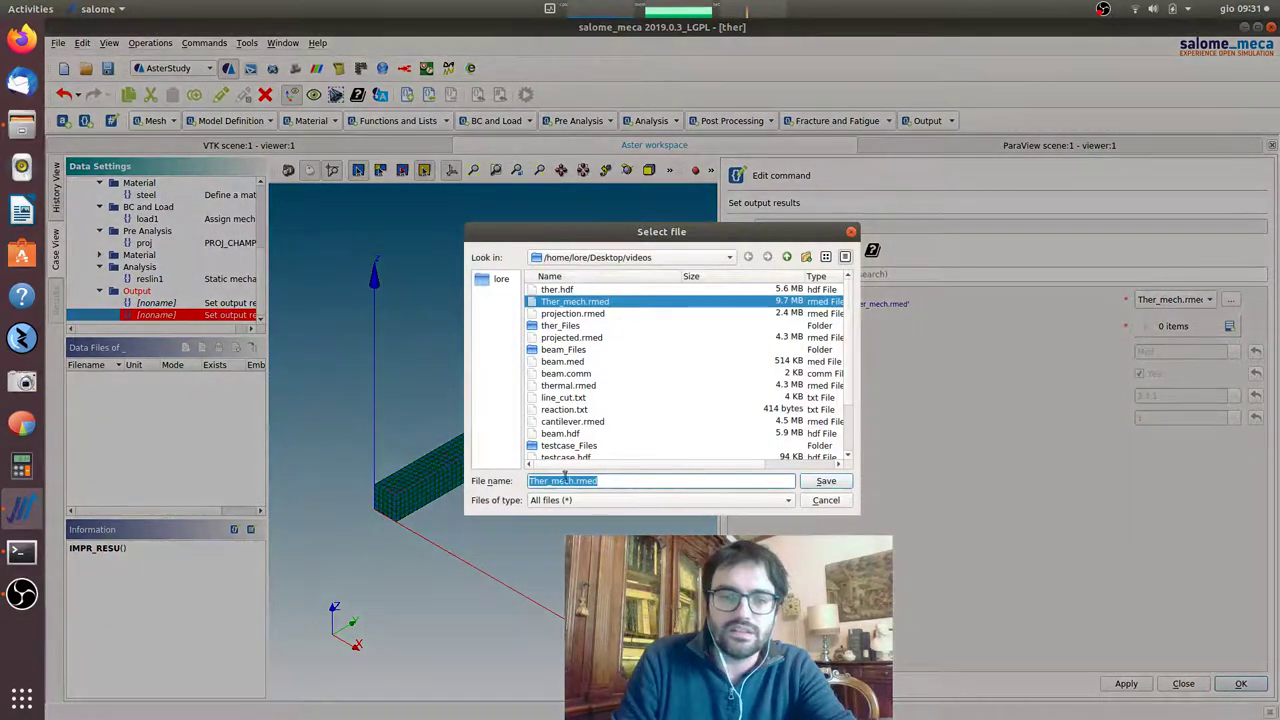
click(605, 481)
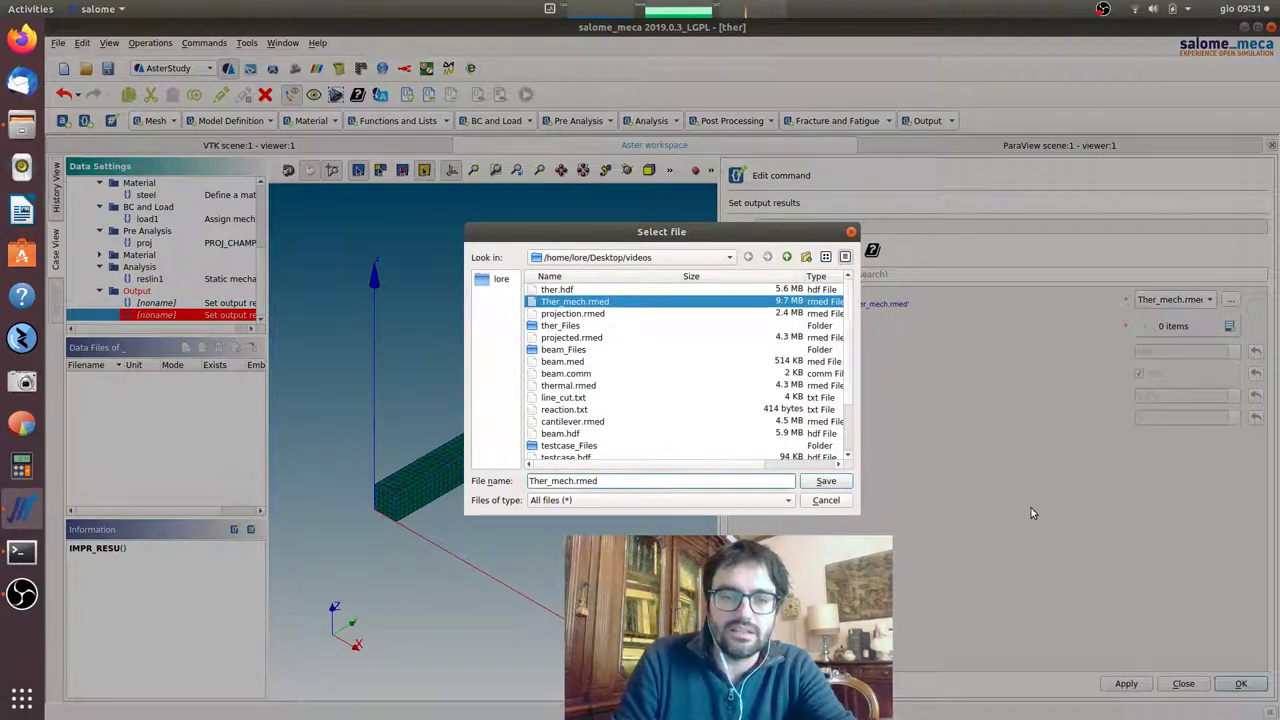
click(825, 481)
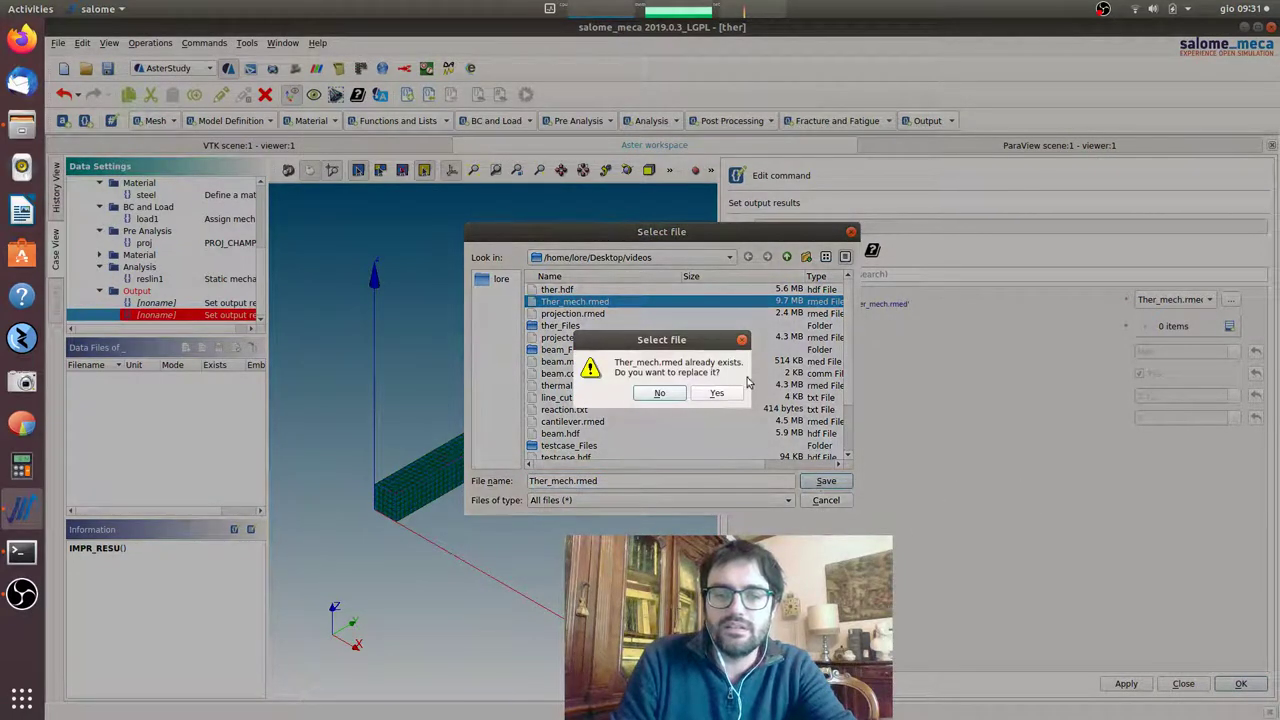
click(717, 394)
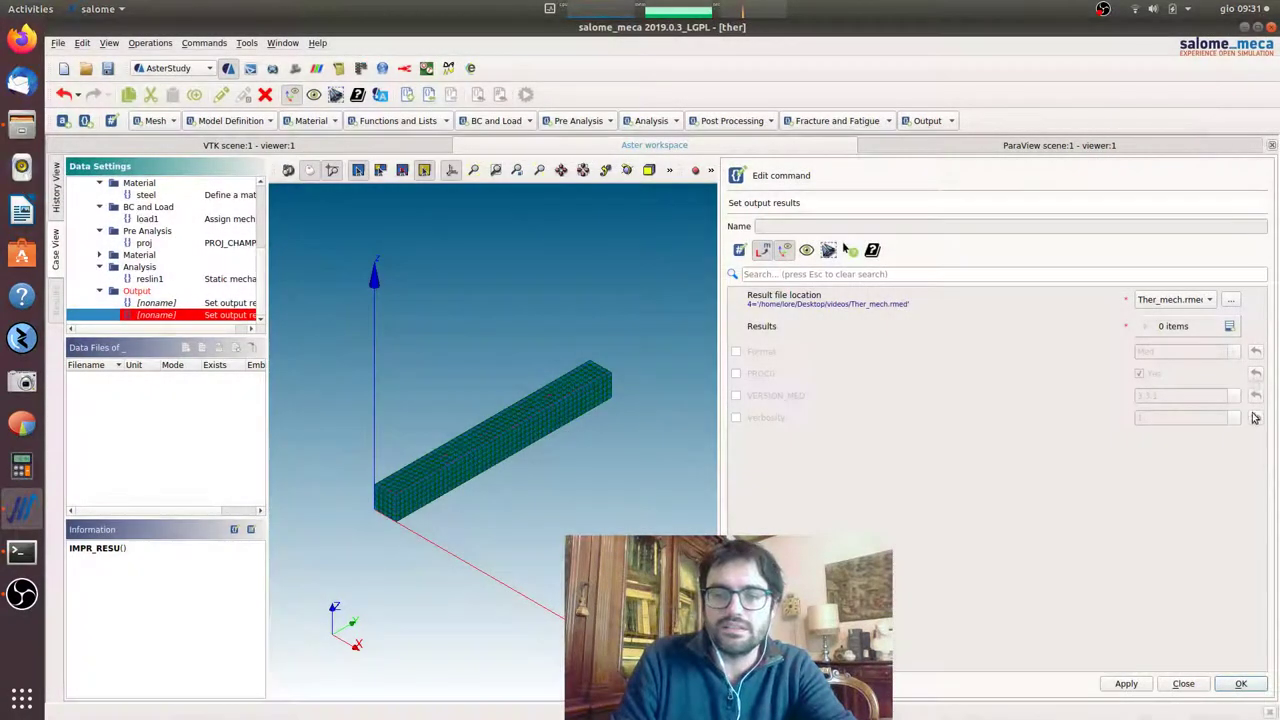
Step: Add a results item that outputs reslin1 with TOUT_CHAM set to Yes and confirm the output command
click(1230, 326)
click(966, 362)
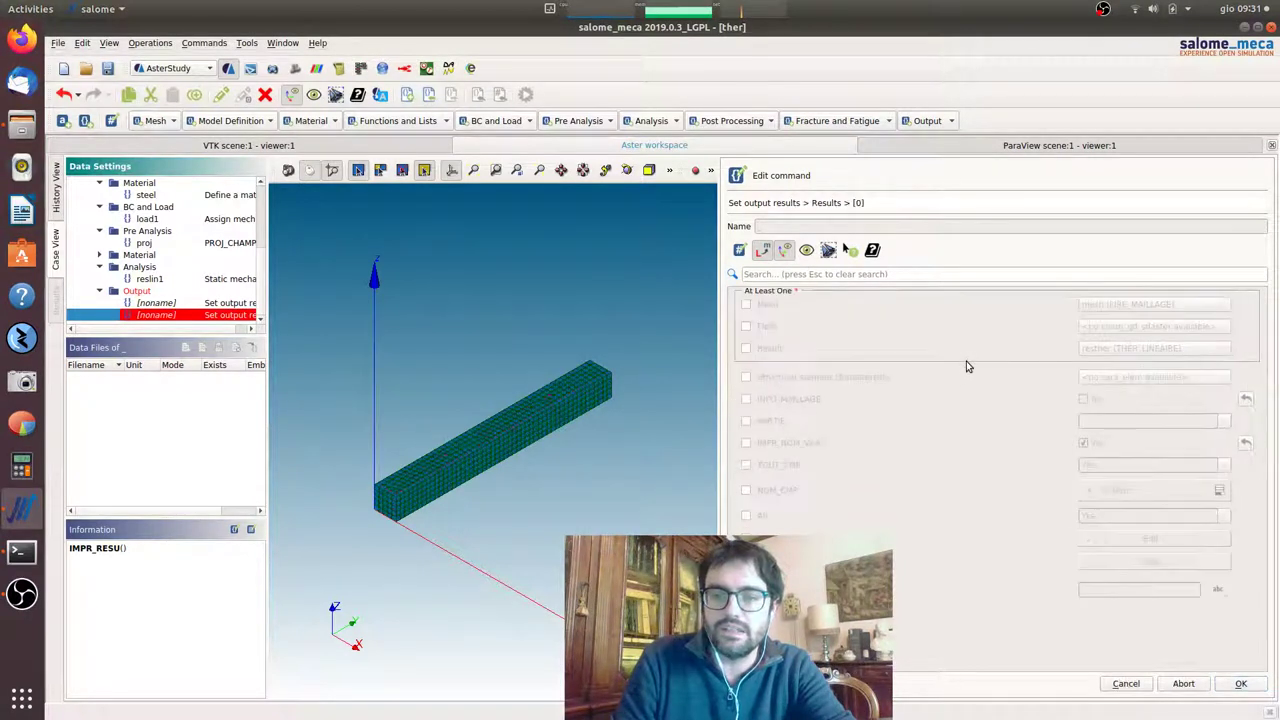
click(745, 349)
click(1152, 350)
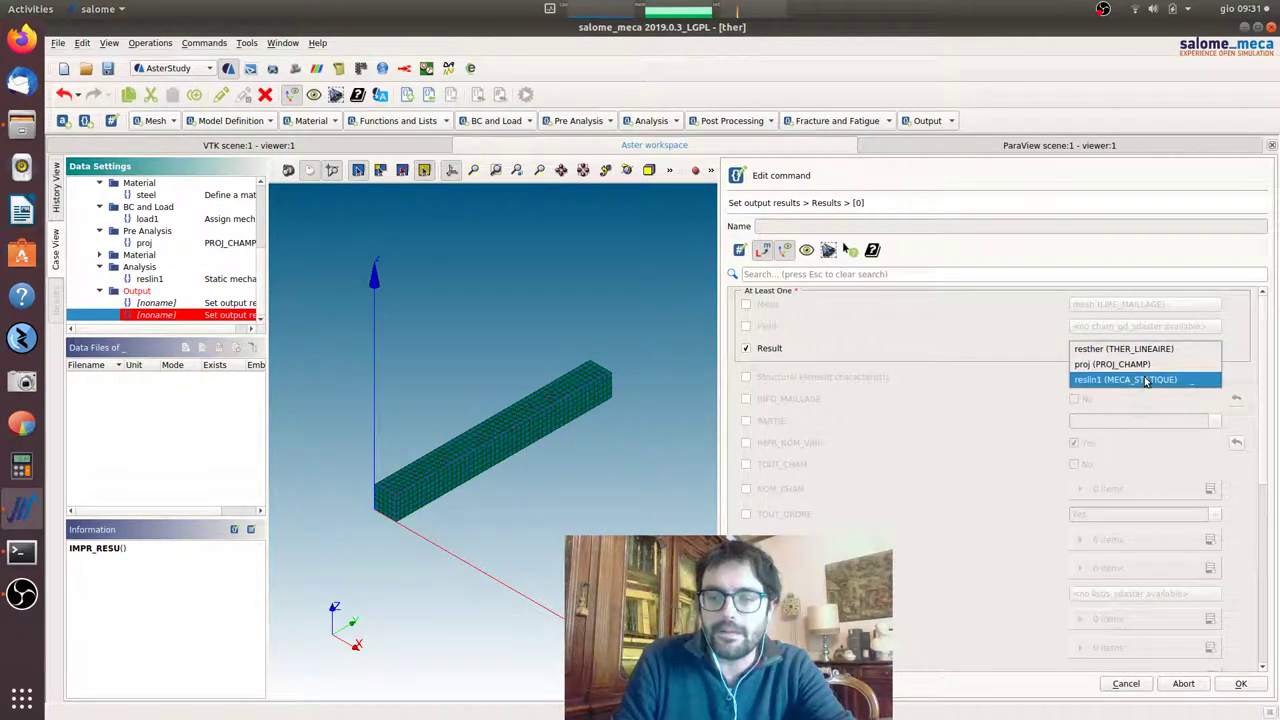
key(Escape)
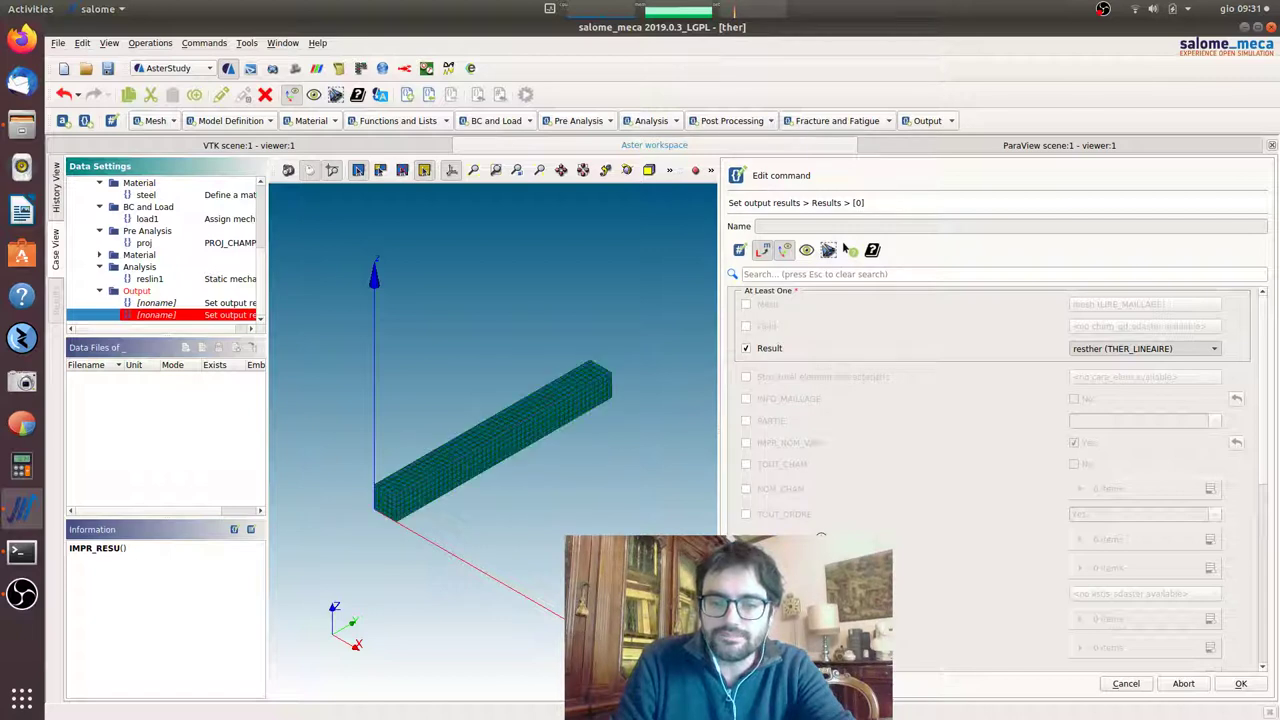
click(746, 465)
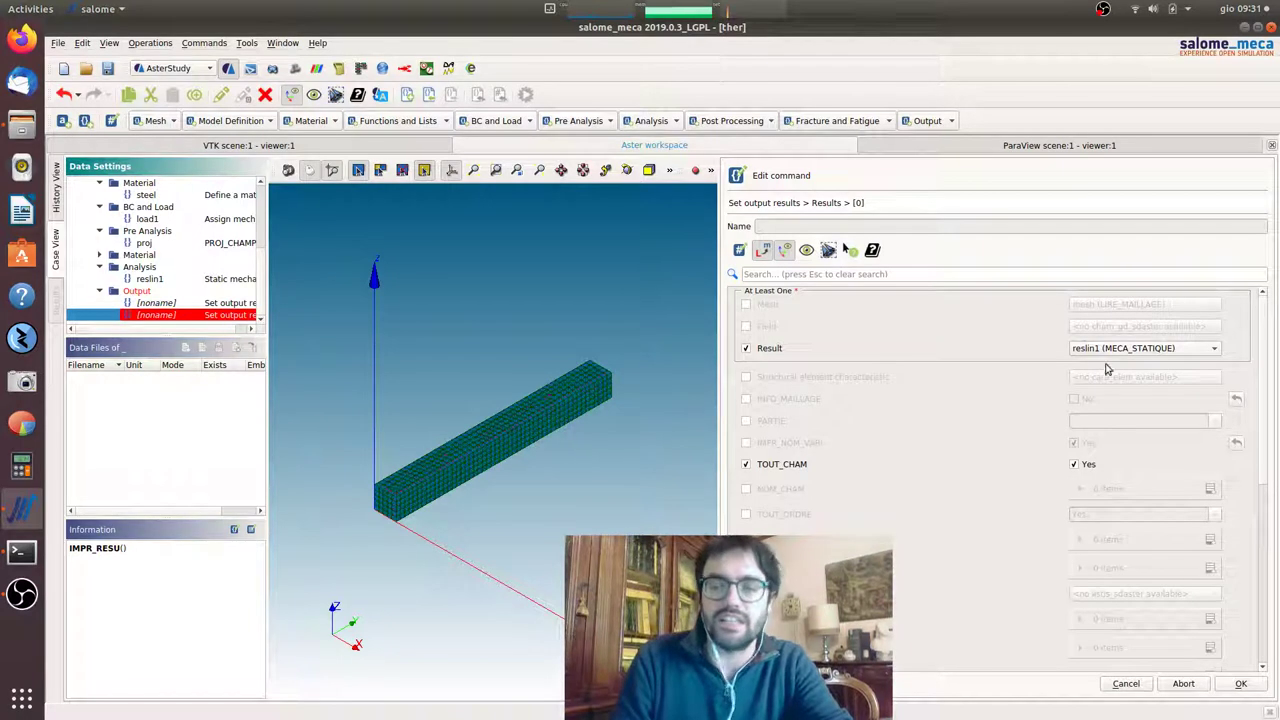
click(1241, 684)
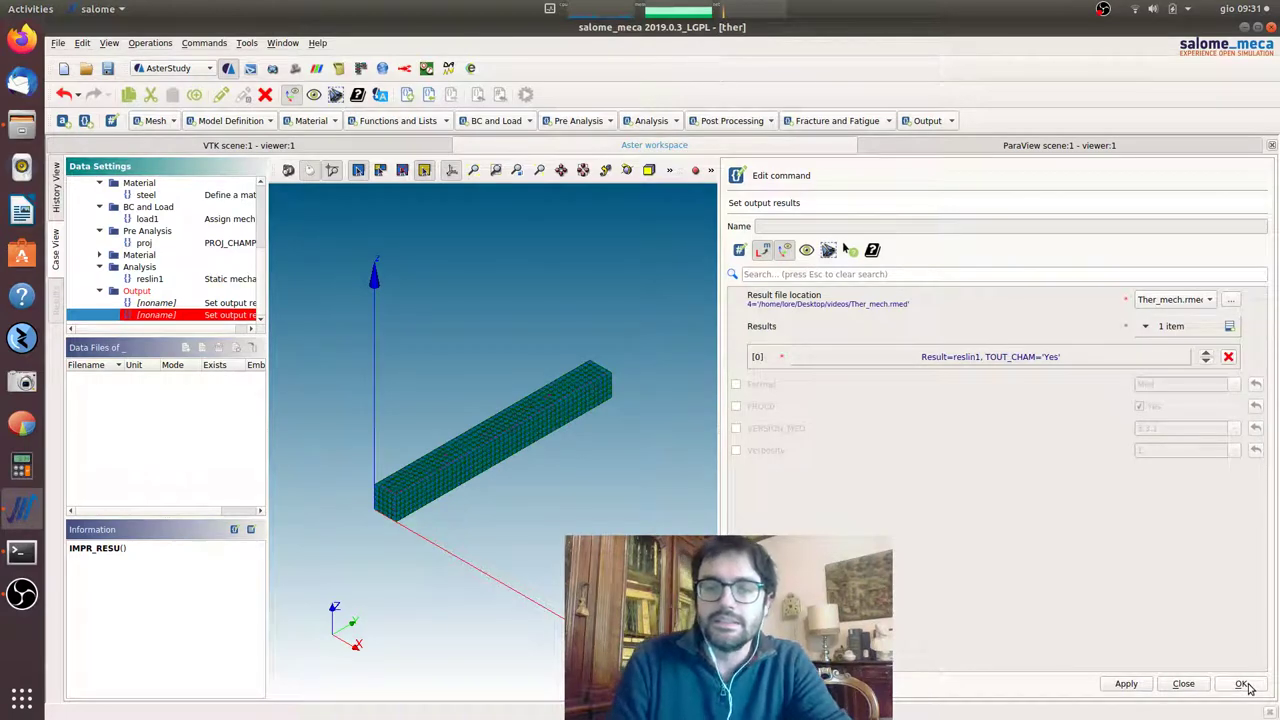
click(1241, 684)
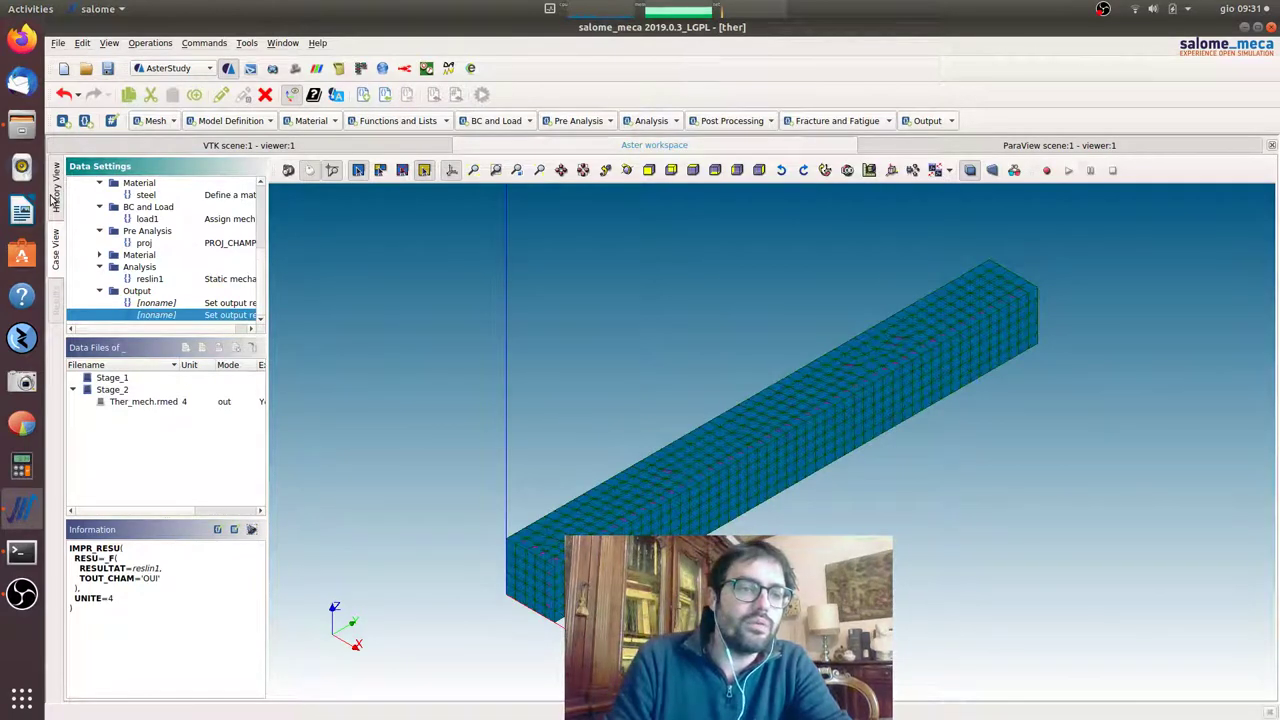
Step: Delete the old RunCase_2 from the run history and run the current case
click(55, 190)
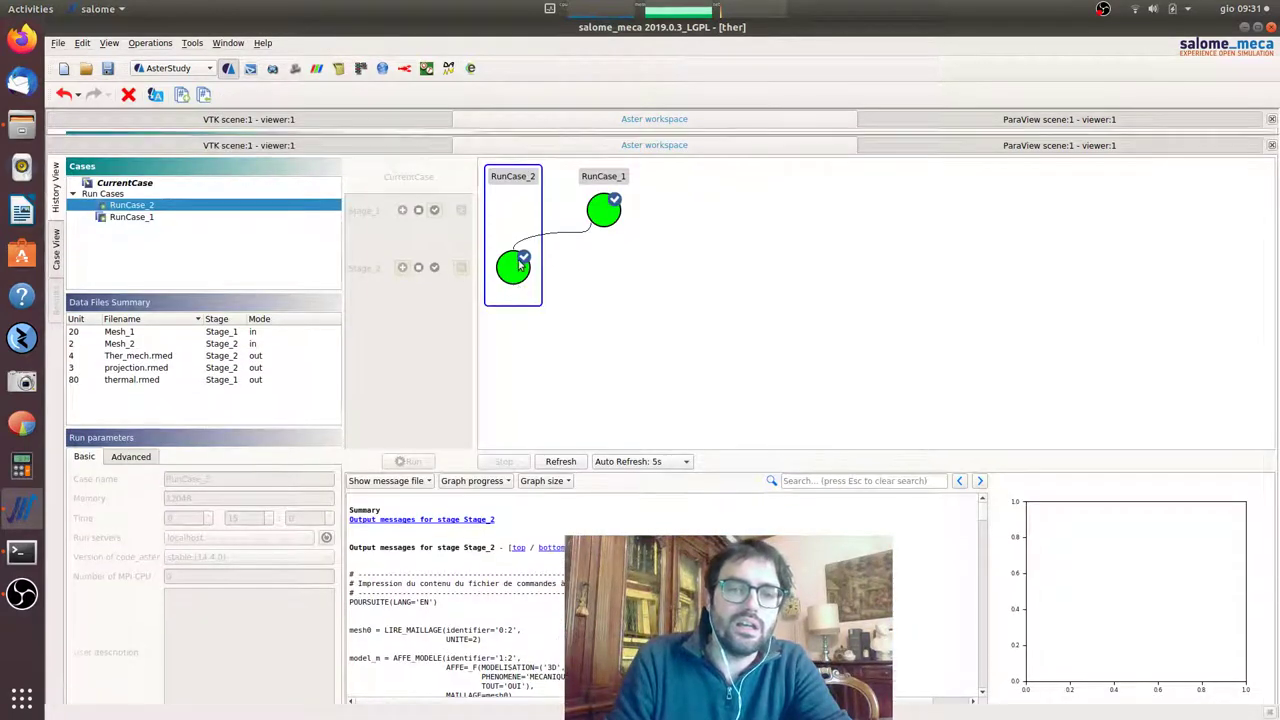
double_click(515, 260)
click(622, 164)
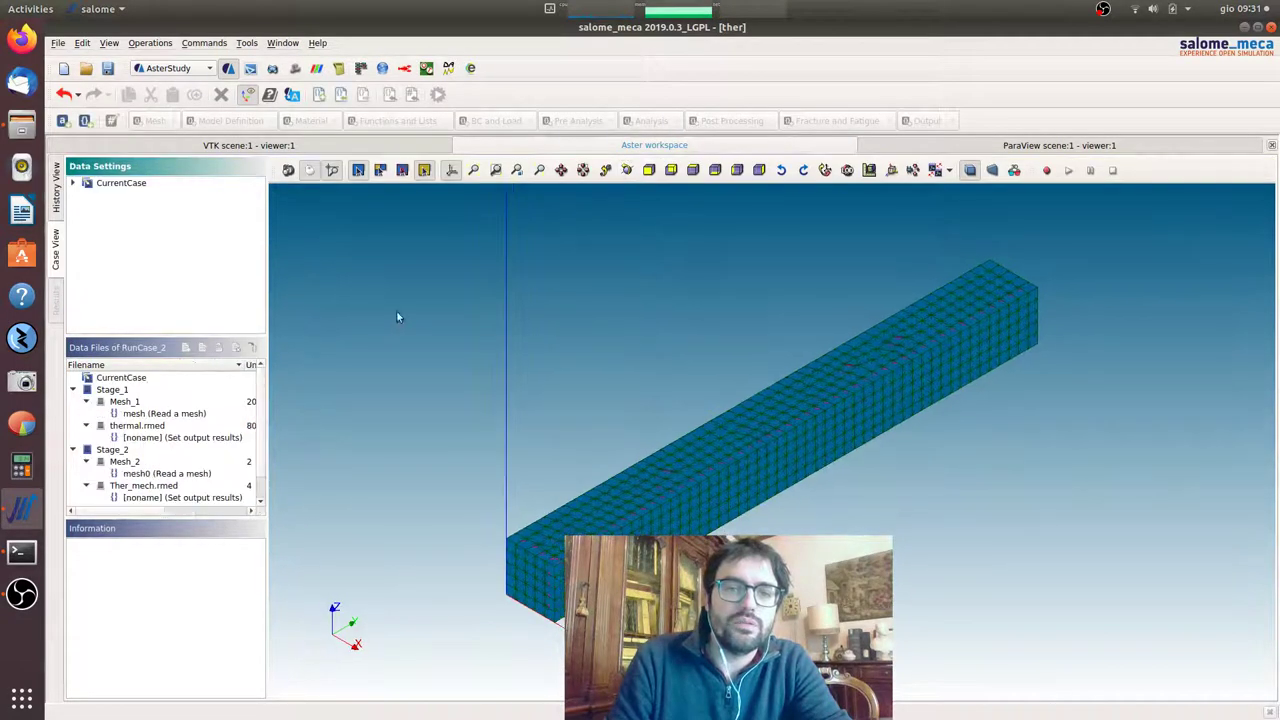
click(57, 200)
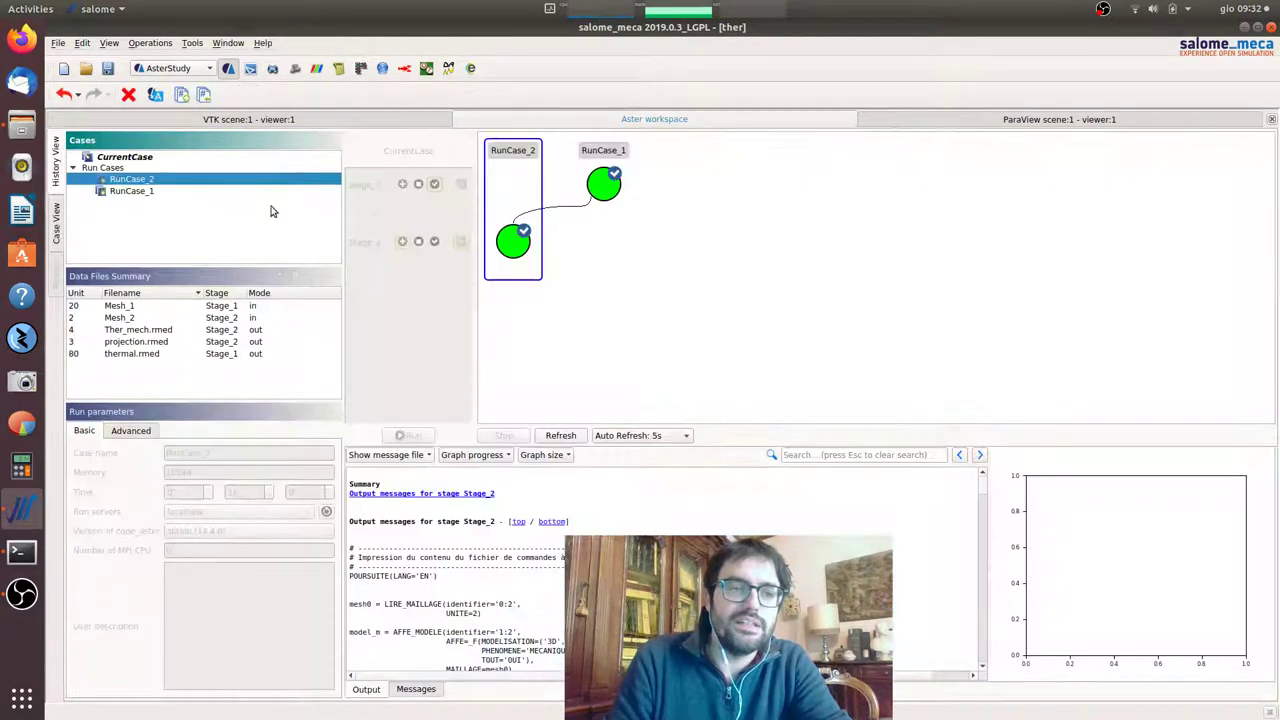
right_click(514, 243)
click(545, 298)
click(743, 397)
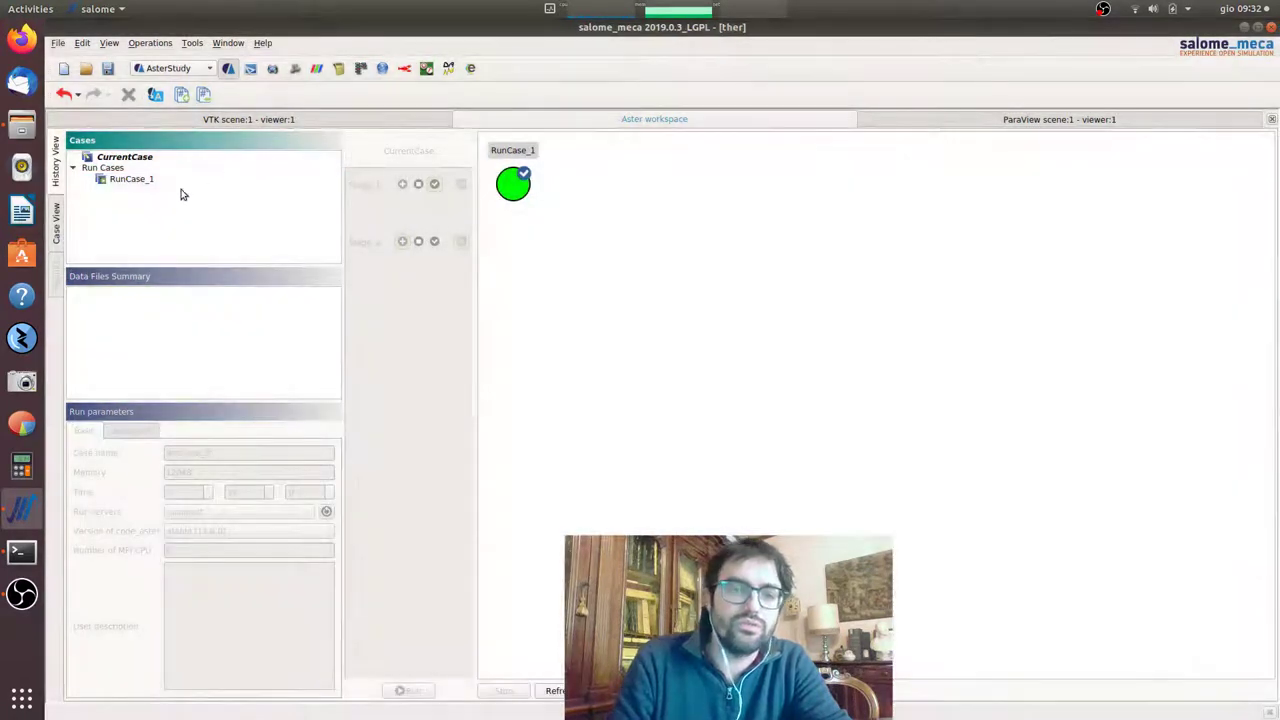
click(144, 158)
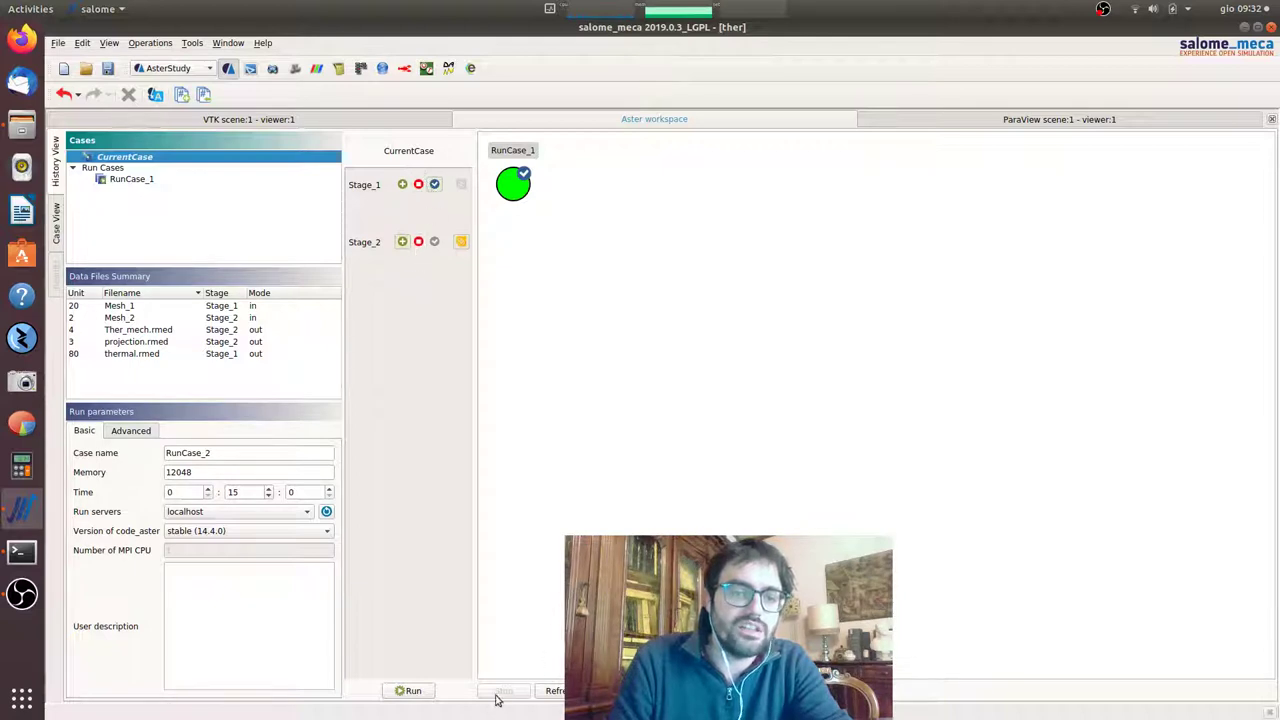
click(409, 692)
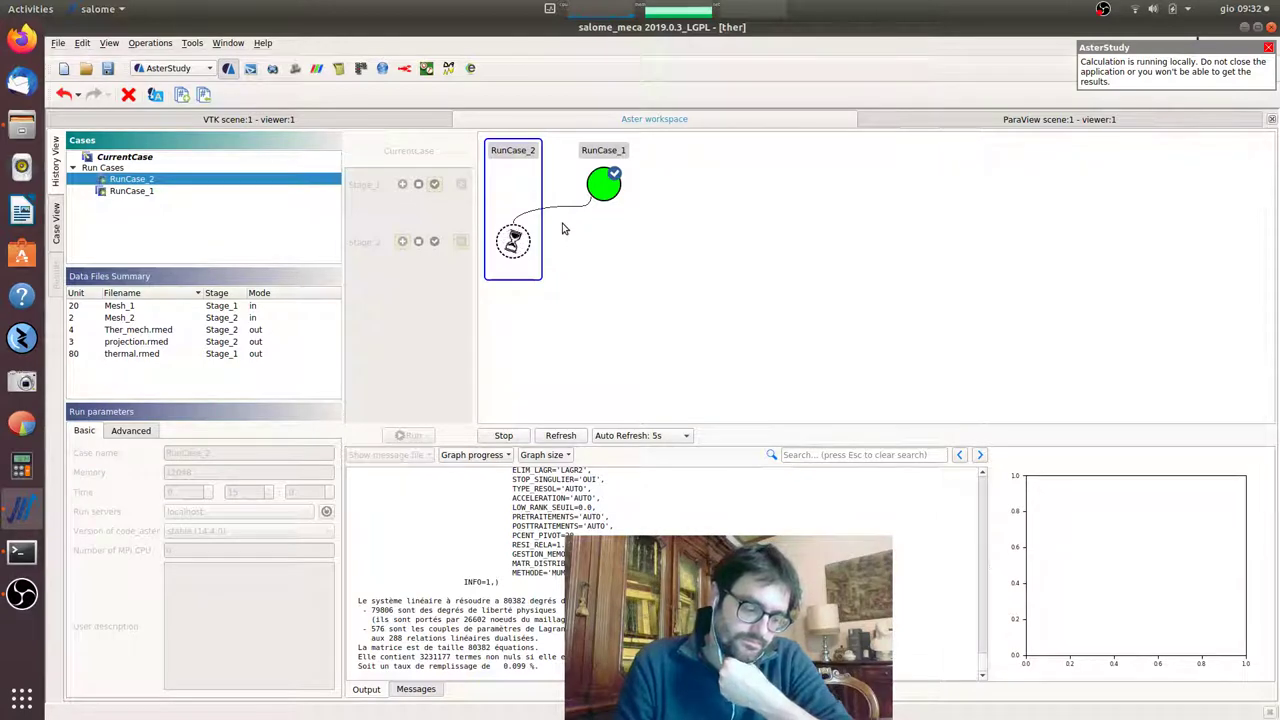
Step: Switch to the ParaViS module and open the result file Ther_mech.rmed from the videos folder
click(317, 68)
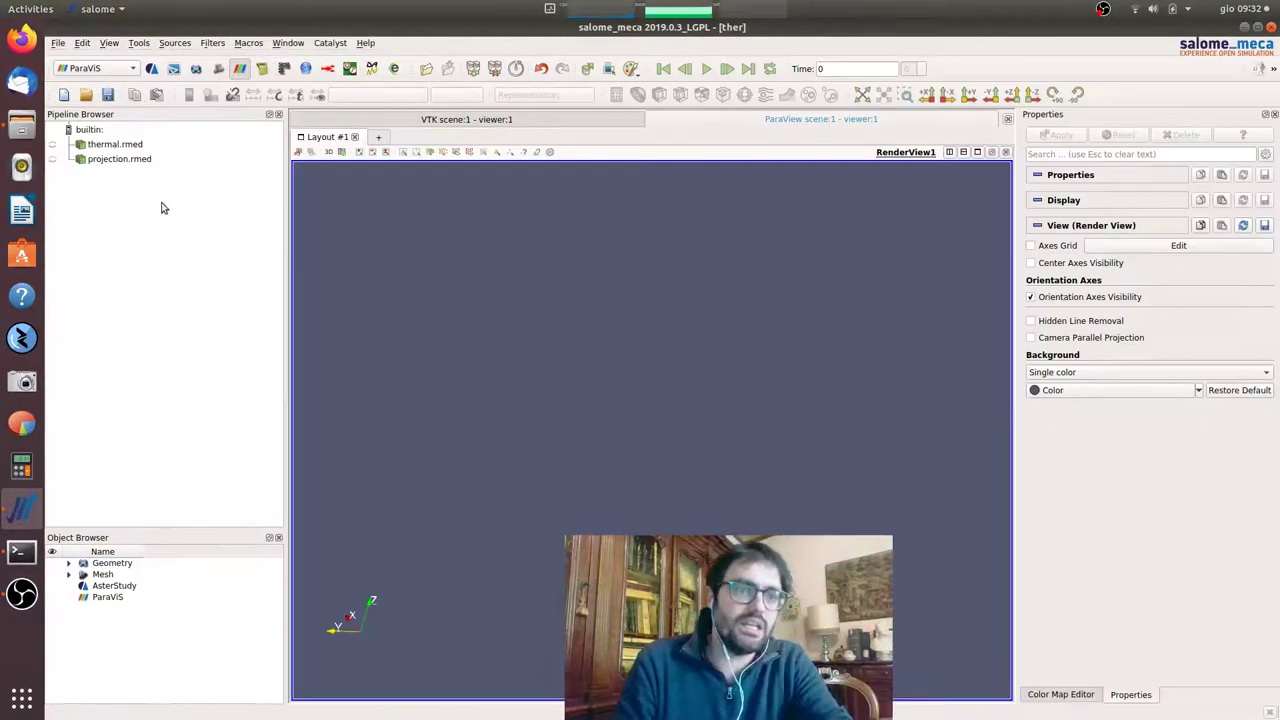
right_click(164, 206)
click(217, 205)
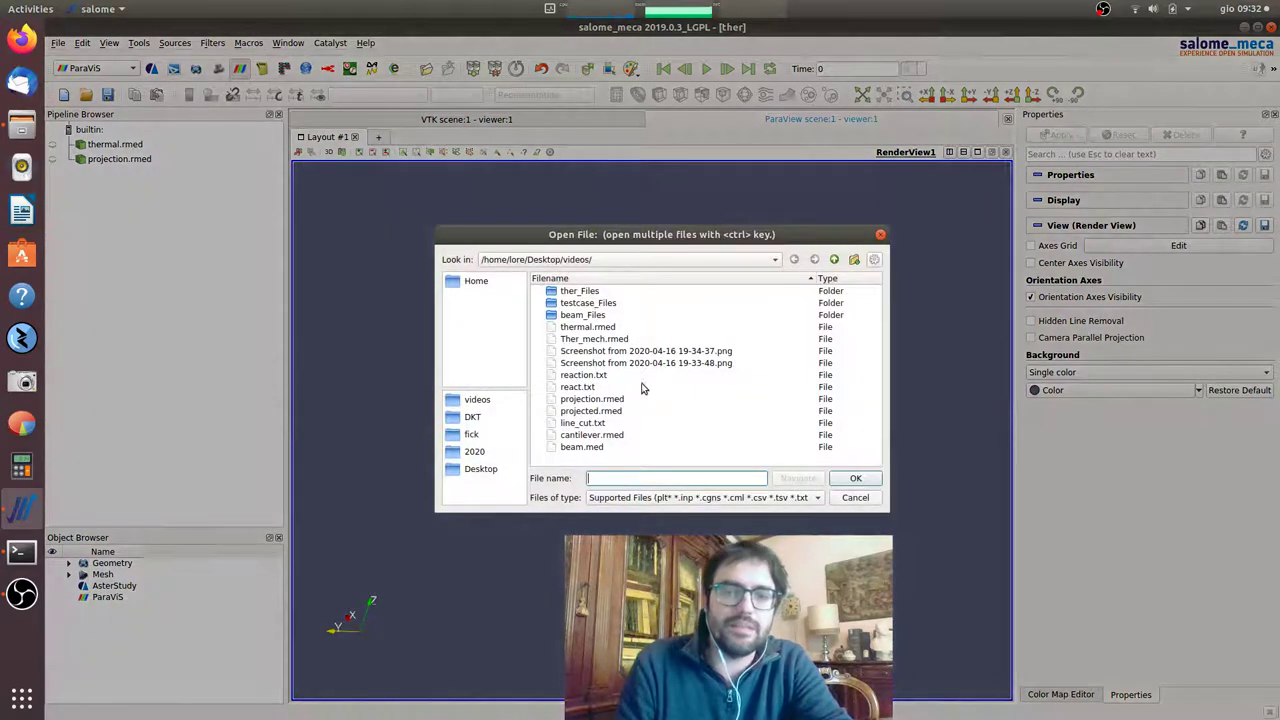
click(620, 339)
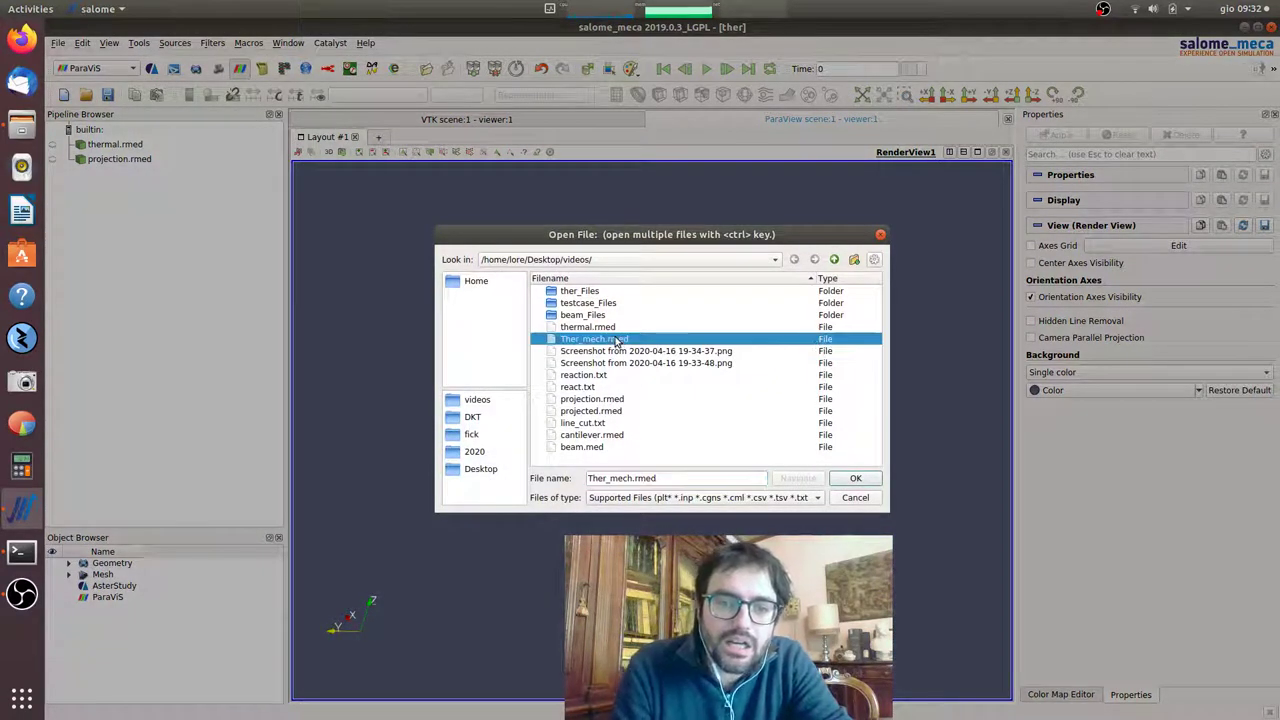
double_click(617, 341)
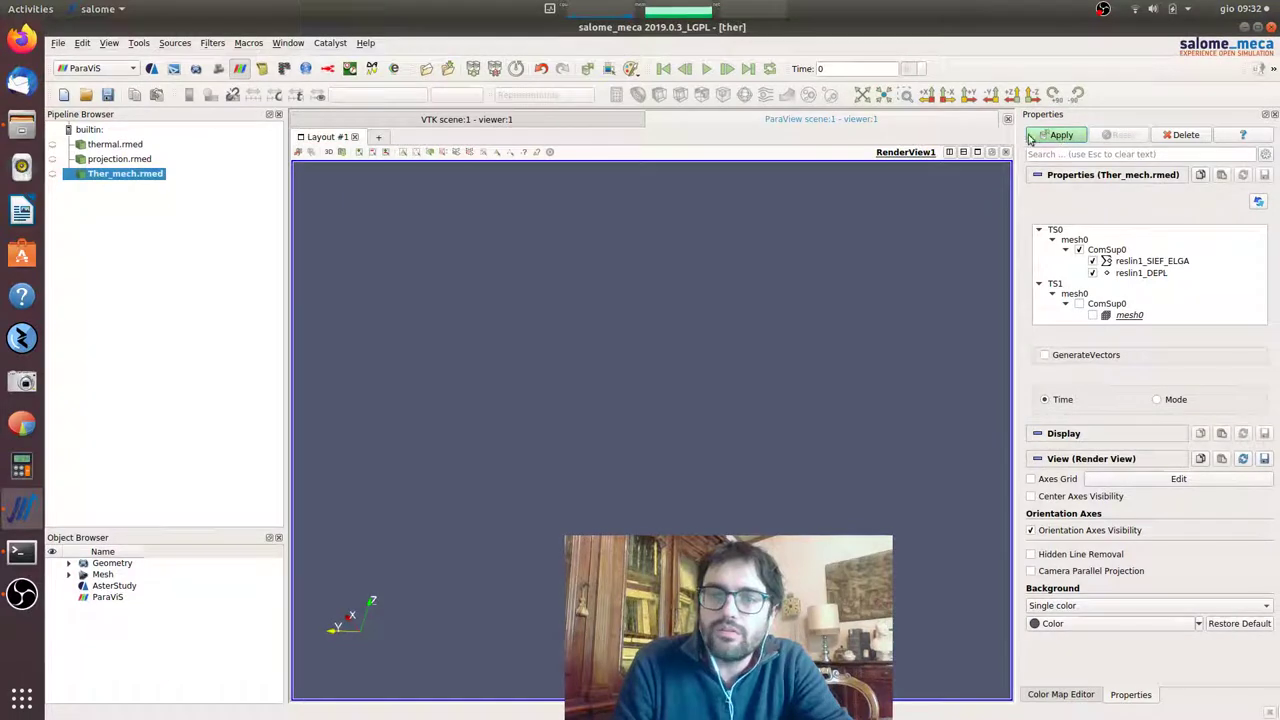
Step: Load the Ther_mech.rmed result into the view with vector generation enabled
click(1058, 135)
click(1045, 356)
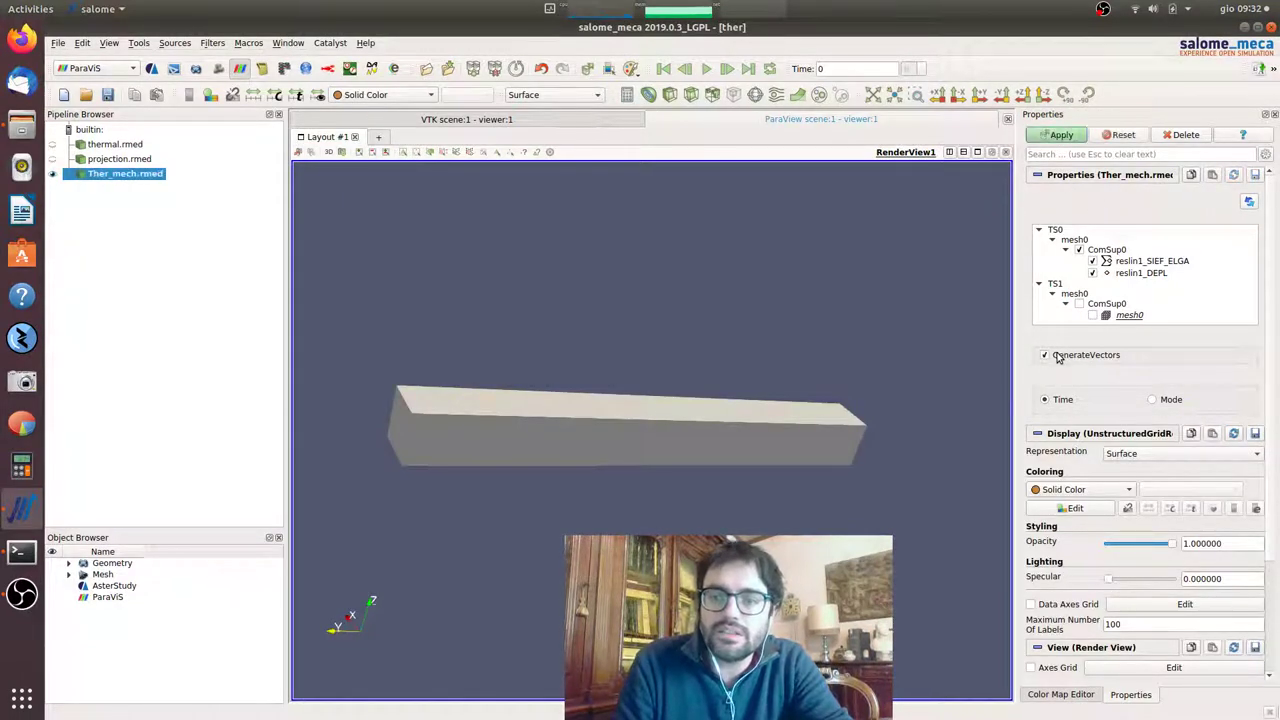
click(1062, 137)
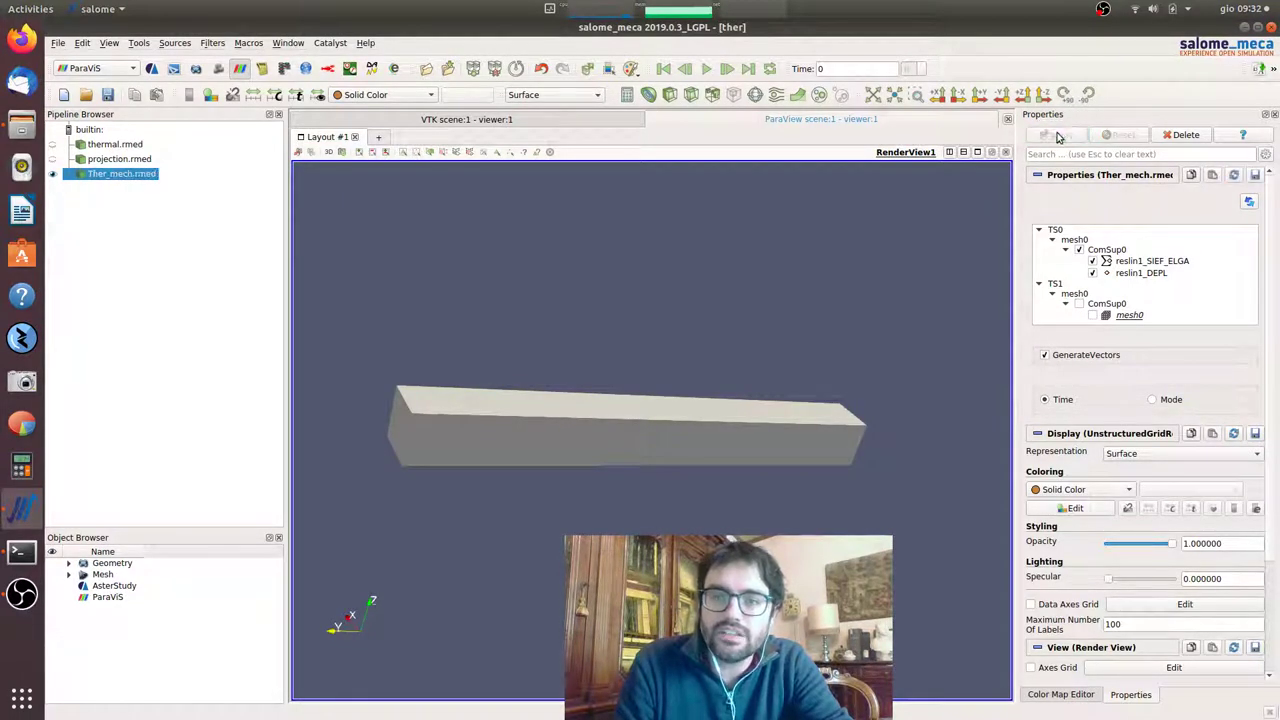
Step: Warp the beam by its reslin1_DEPL vector with a scale factor of about 268 and view the deformed shape
click(799, 97)
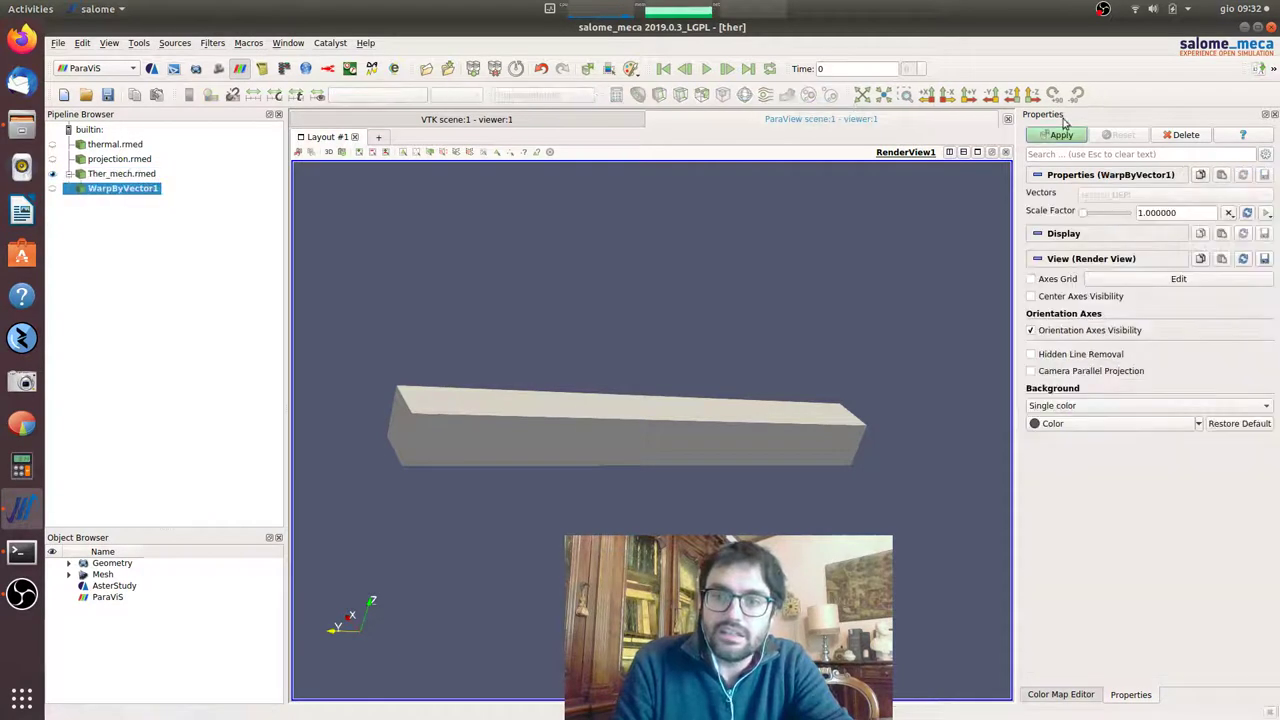
click(1062, 135)
drag(1085, 215, 1106, 218)
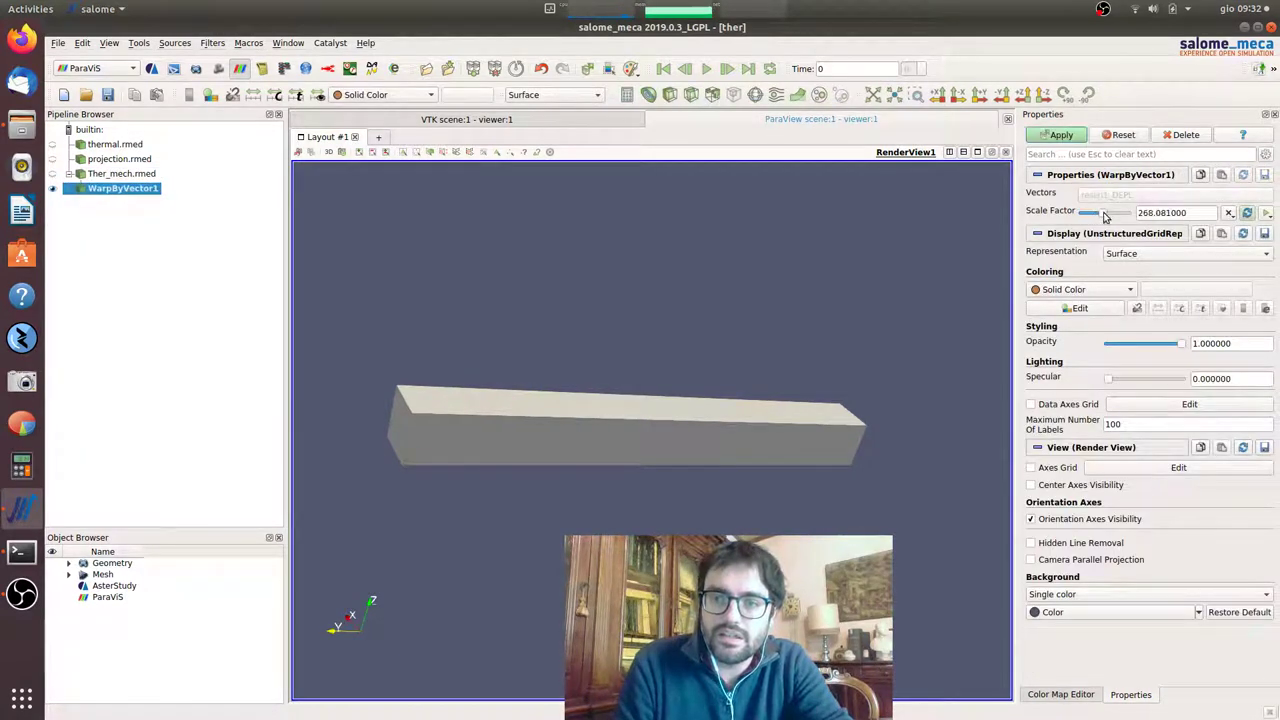
click(1057, 135)
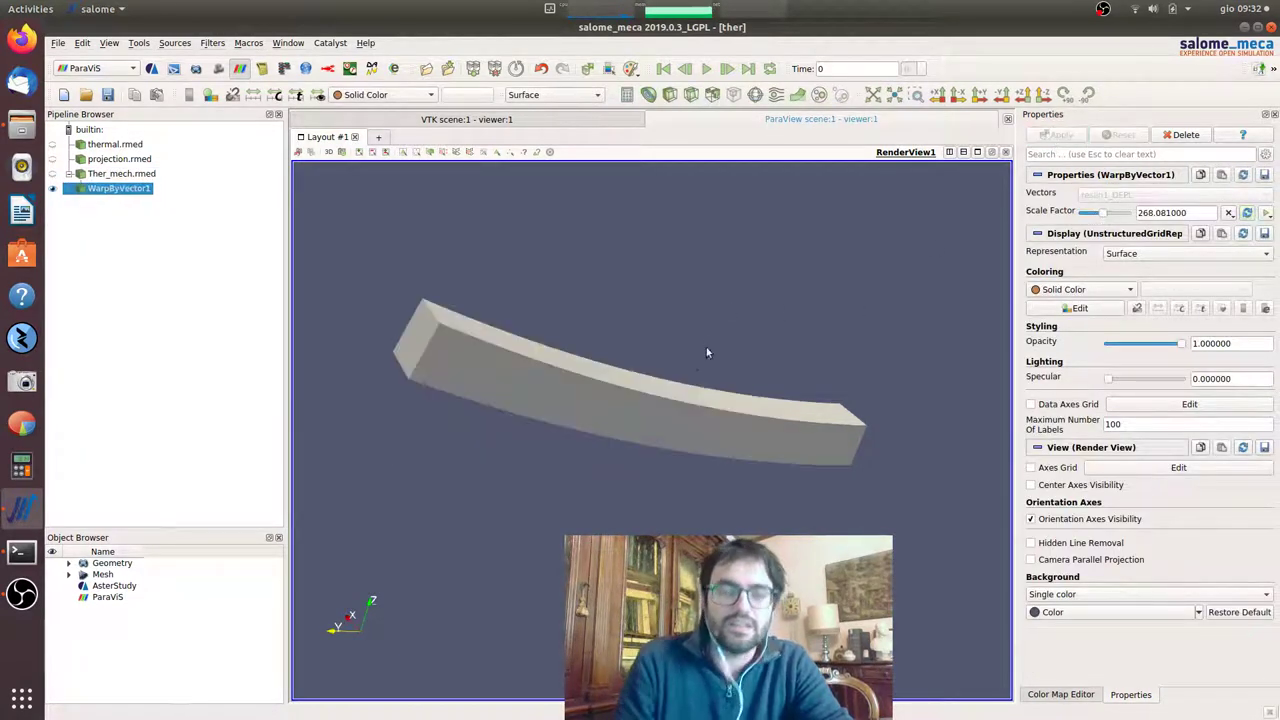
drag(698, 367, 543, 343)
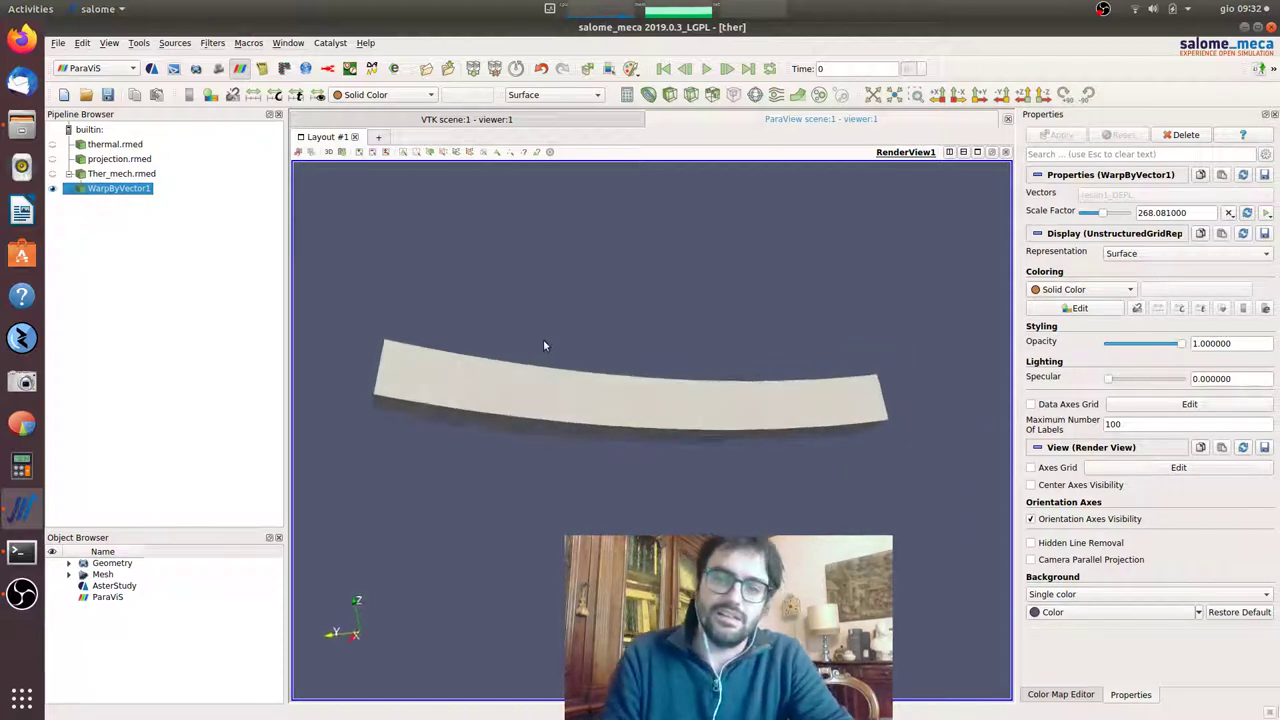
Step: Color the warped beam by the DZ component of reslin1_DEPL and inspect the vertical displacement
click(428, 94)
click(405, 123)
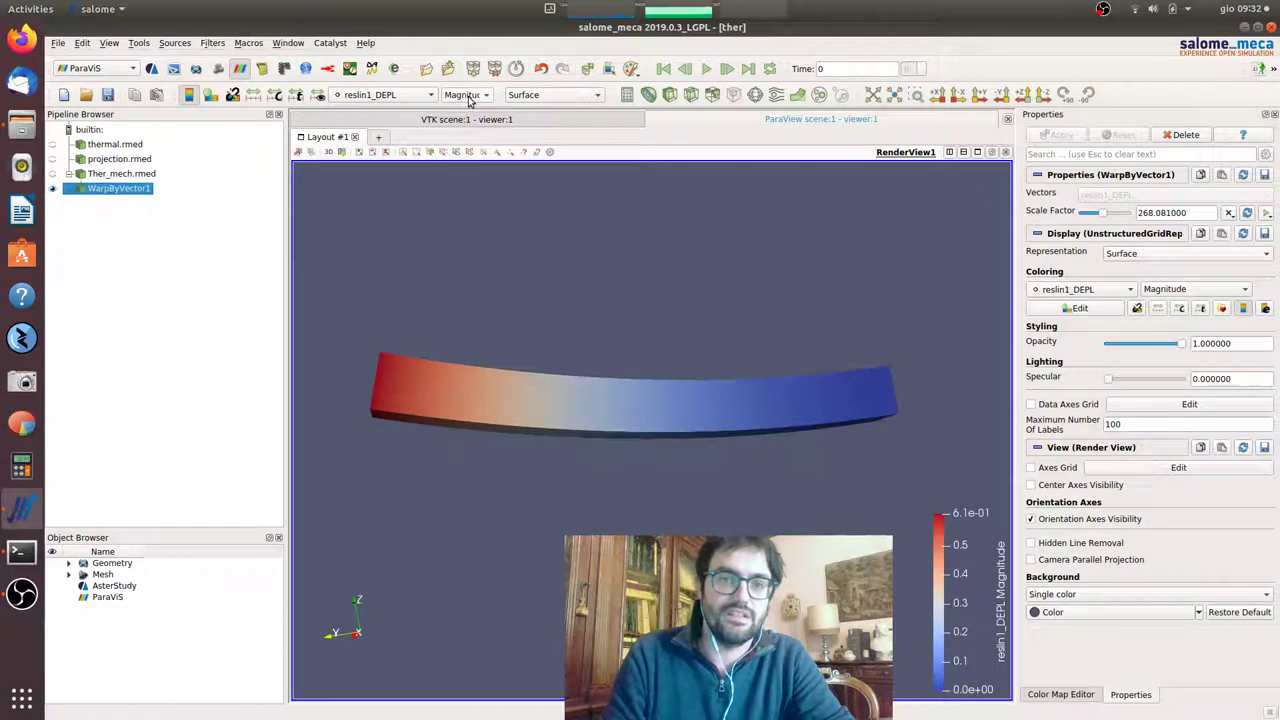
click(469, 96)
click(472, 143)
drag(645, 397, 623, 423)
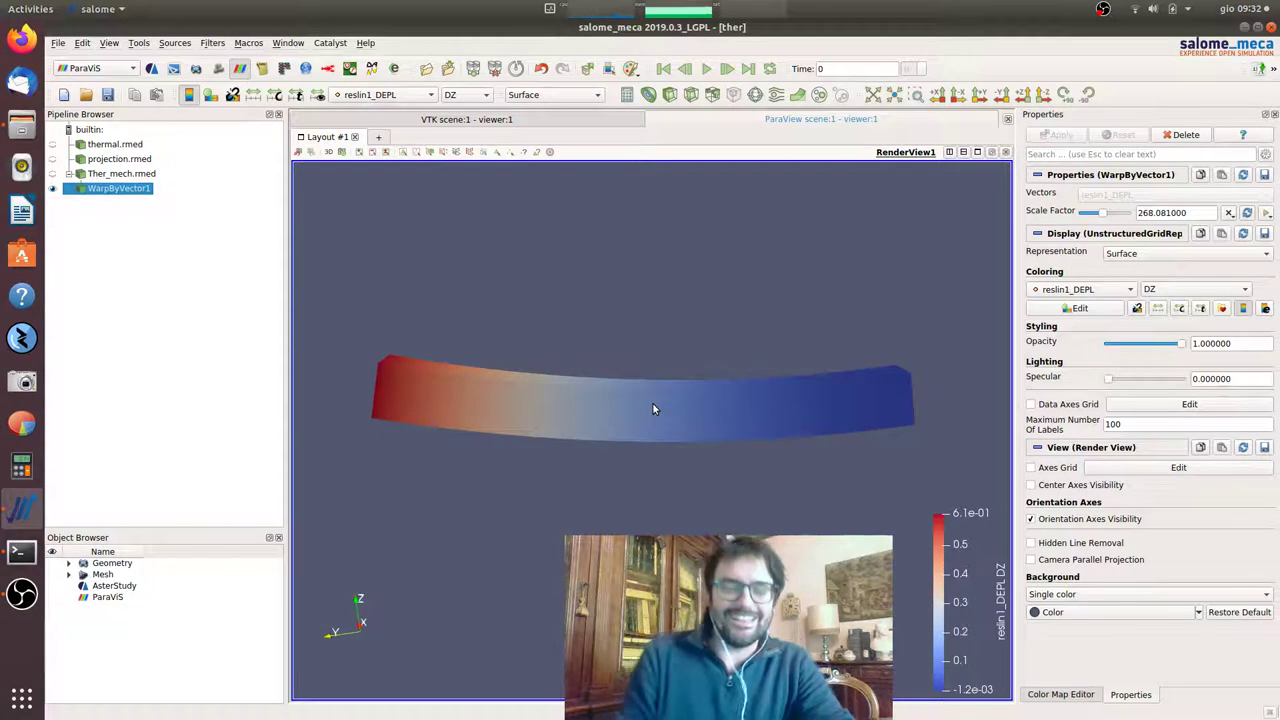